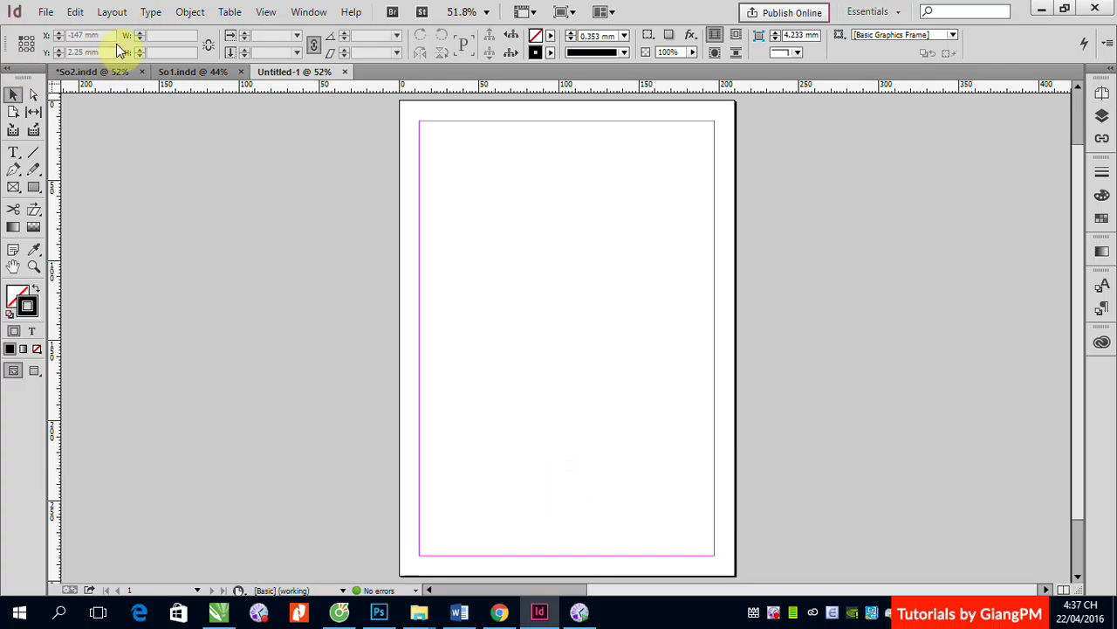
{"action": "left_click", "coordinate": [45, 14]}
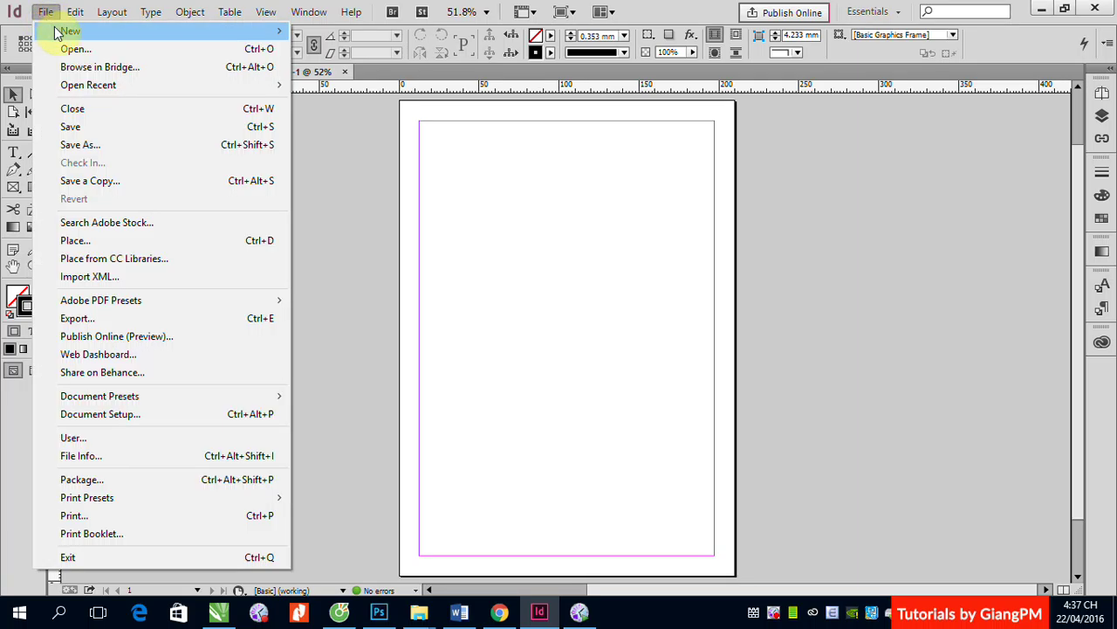
{"action": "mouse_move", "coordinate": [57, 32]}
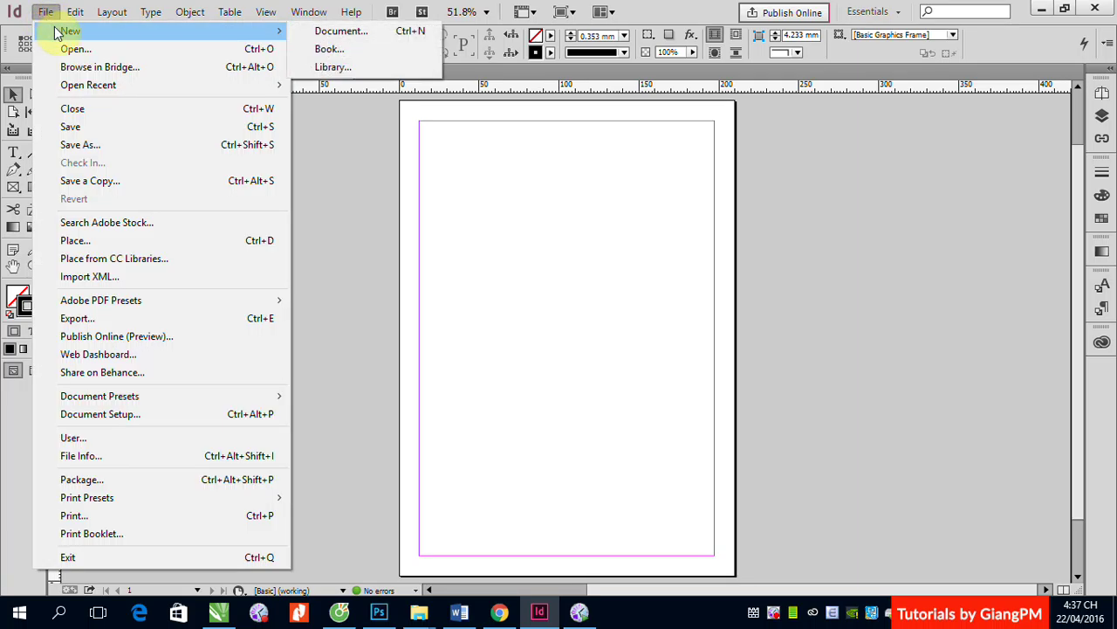
{"action": "left_click", "coordinate": [44, 12]}
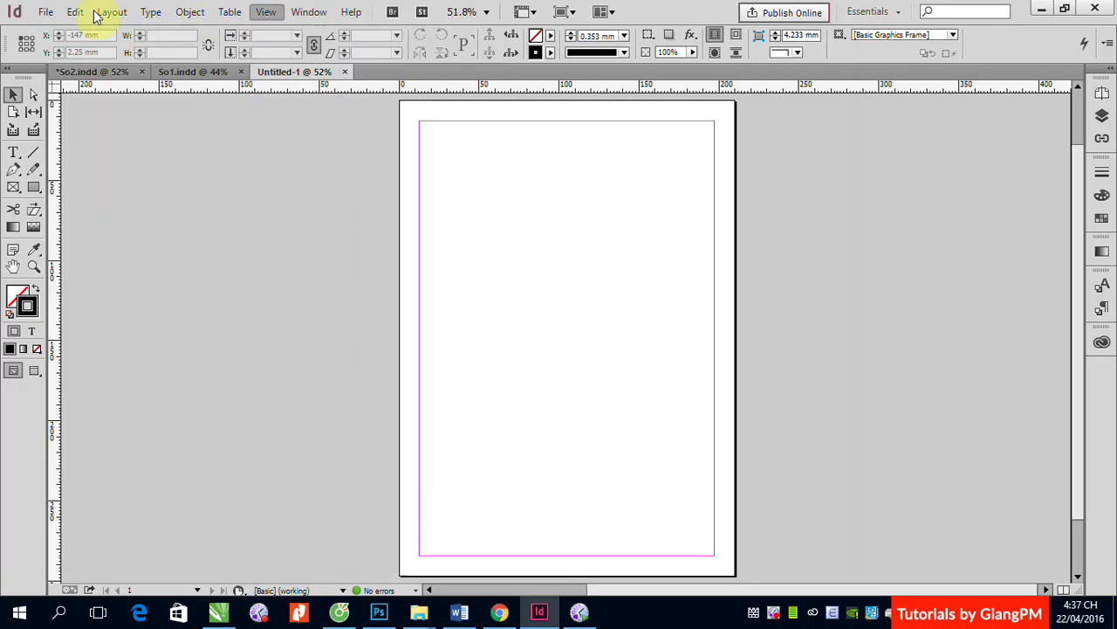
Step: Create a new one-page A4 document from the A4_doc preset with facing pages
{"action": "left_click", "coordinate": [44, 12]}
{"action": "mouse_move", "coordinate": [280, 33]}
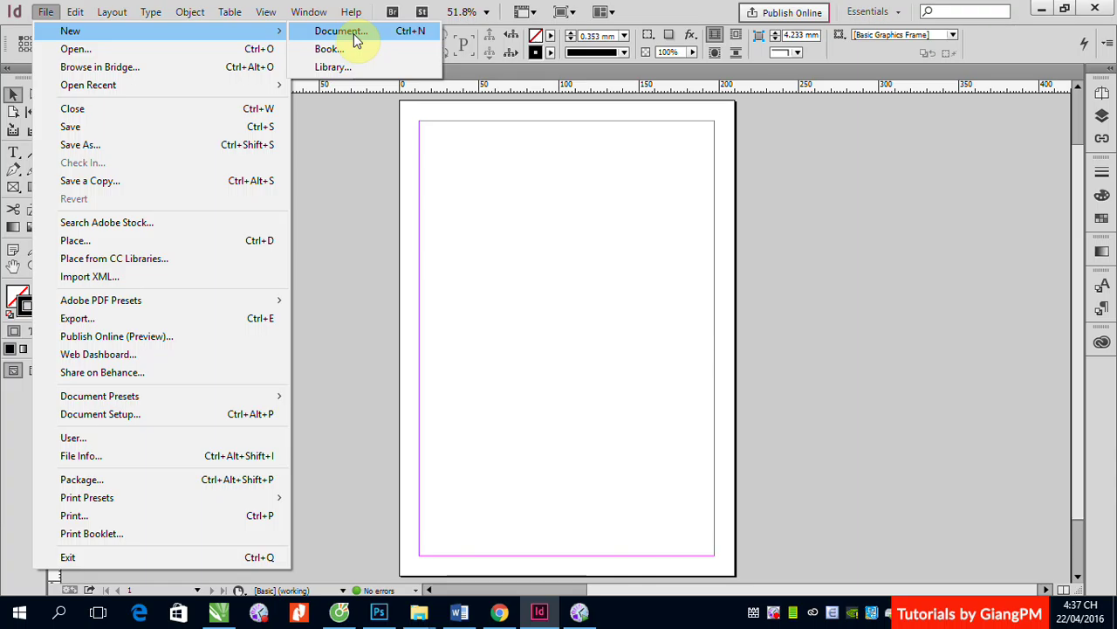
{"action": "left_click", "coordinate": [355, 40]}
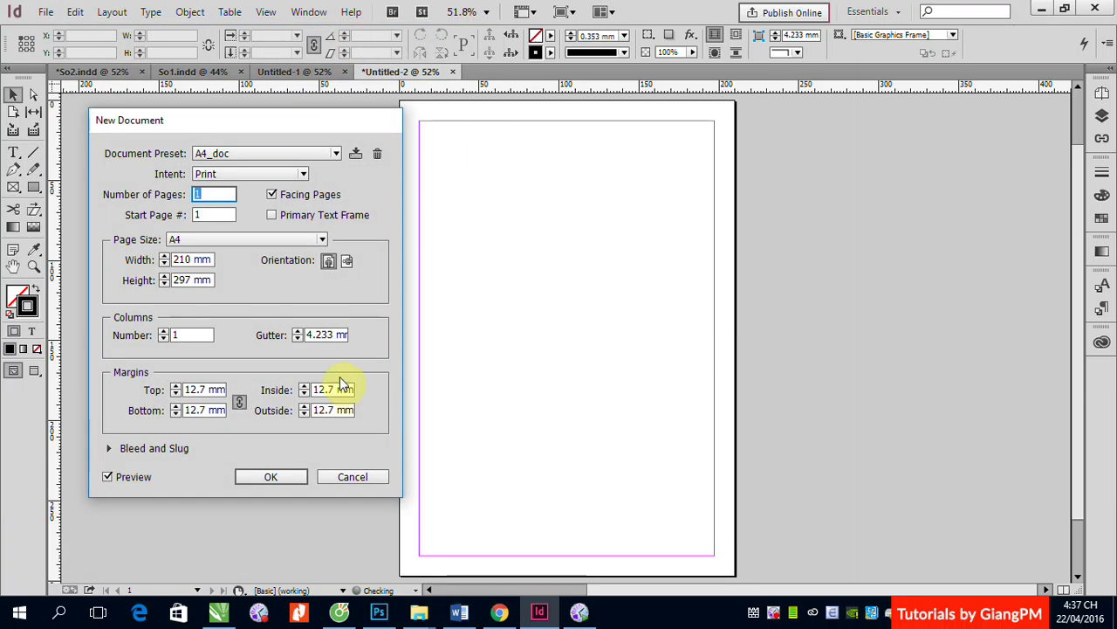
{"action": "left_click", "coordinate": [271, 473]}
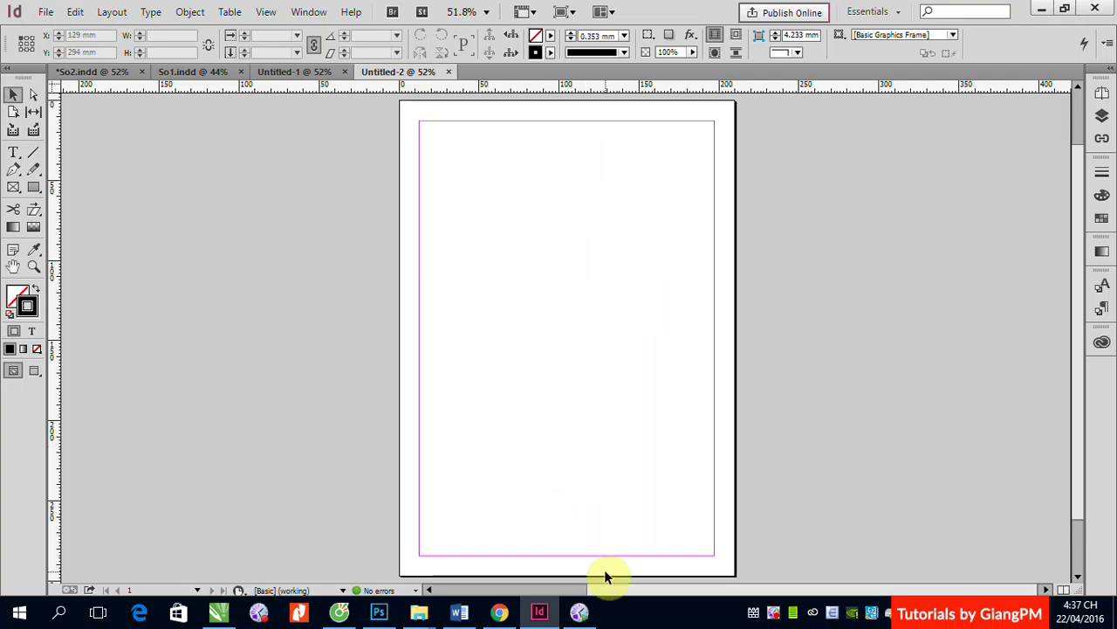
Step: Switch to Chrome and search Google for "ma thổi đèn" in a new tab
{"action": "left_click", "coordinate": [500, 615]}
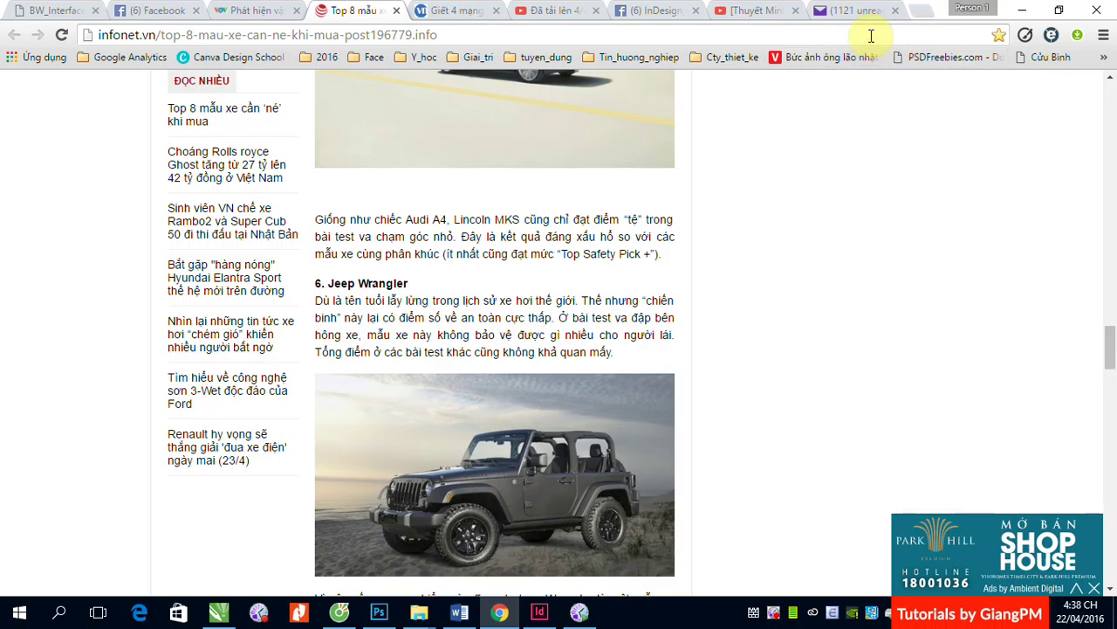
{"action": "left_click", "coordinate": [921, 11]}
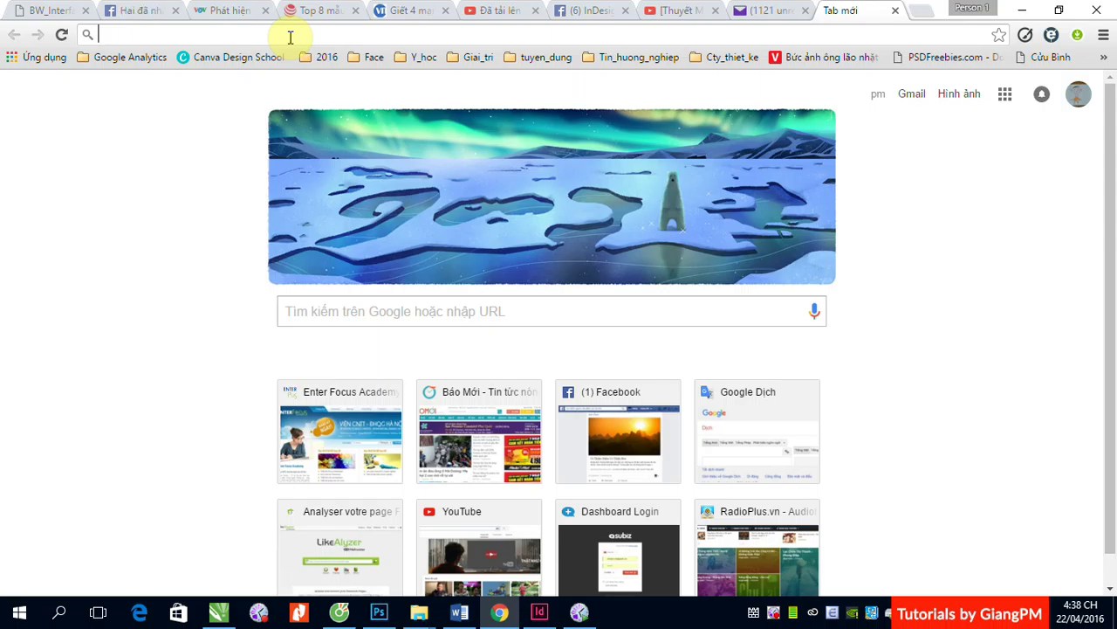
{"action": "type", "text": "ma"}
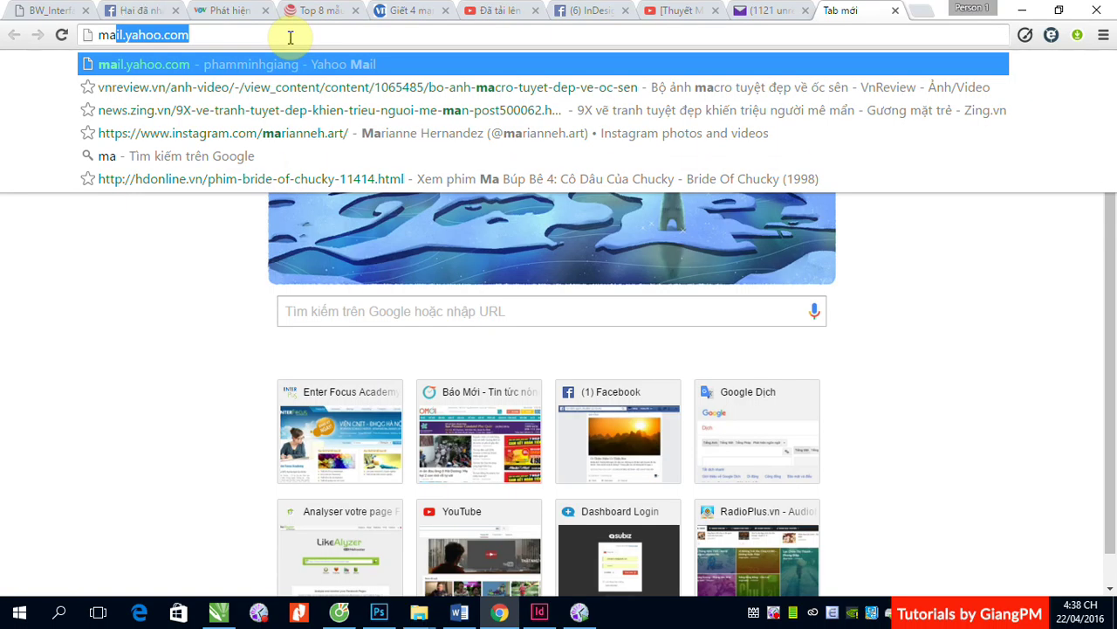
{"action": "key", "text": "Delete"}
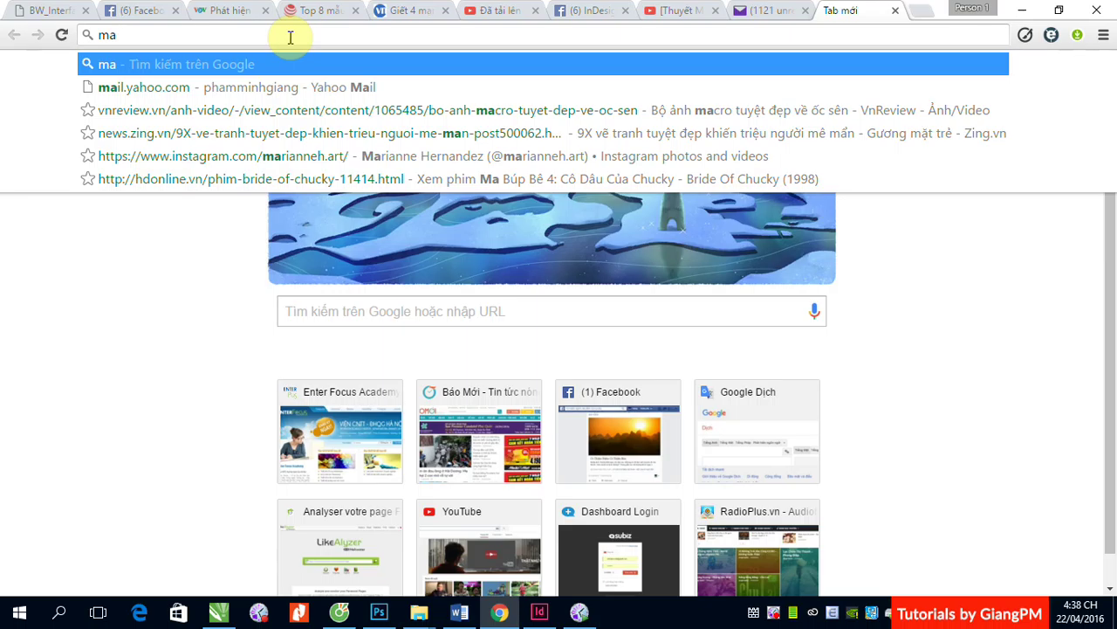
{"action": "type", "text": "thoi"}
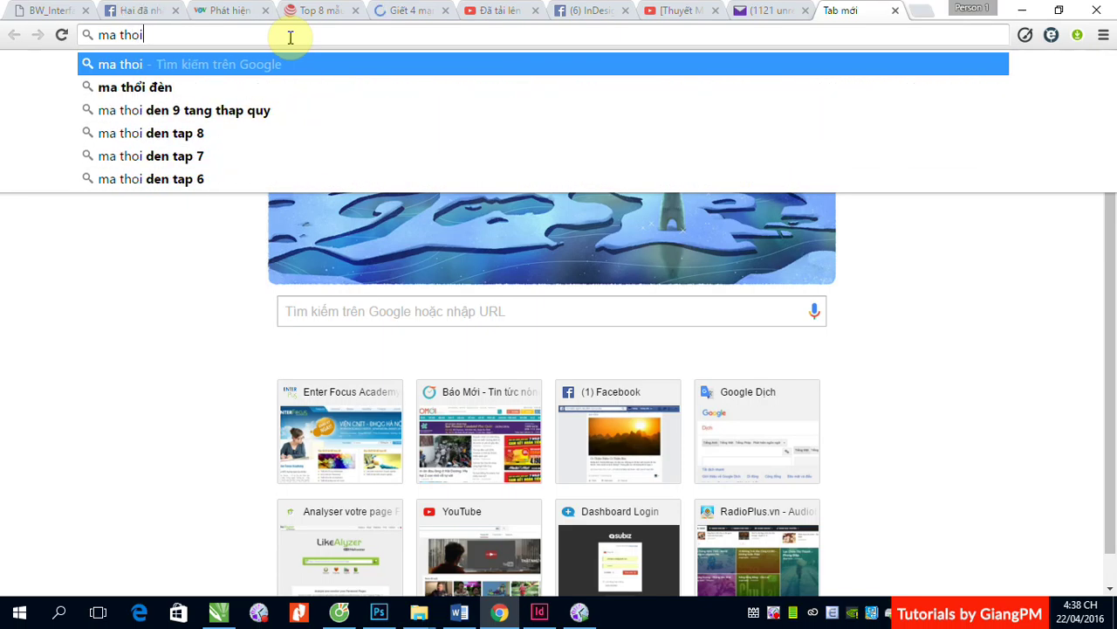
{"action": "left_click", "coordinate": [114, 89]}
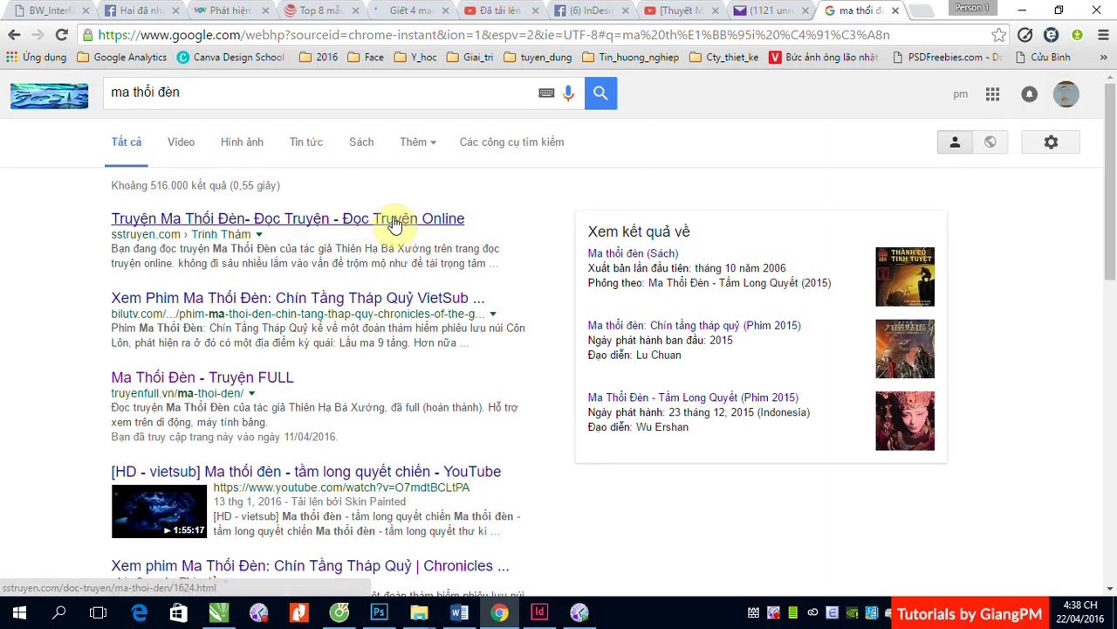
Step: Open the sstruyen.com page of Ma Thổi Đèn and go to its Q.1 - Chương 1
{"action": "left_click", "coordinate": [395, 222]}
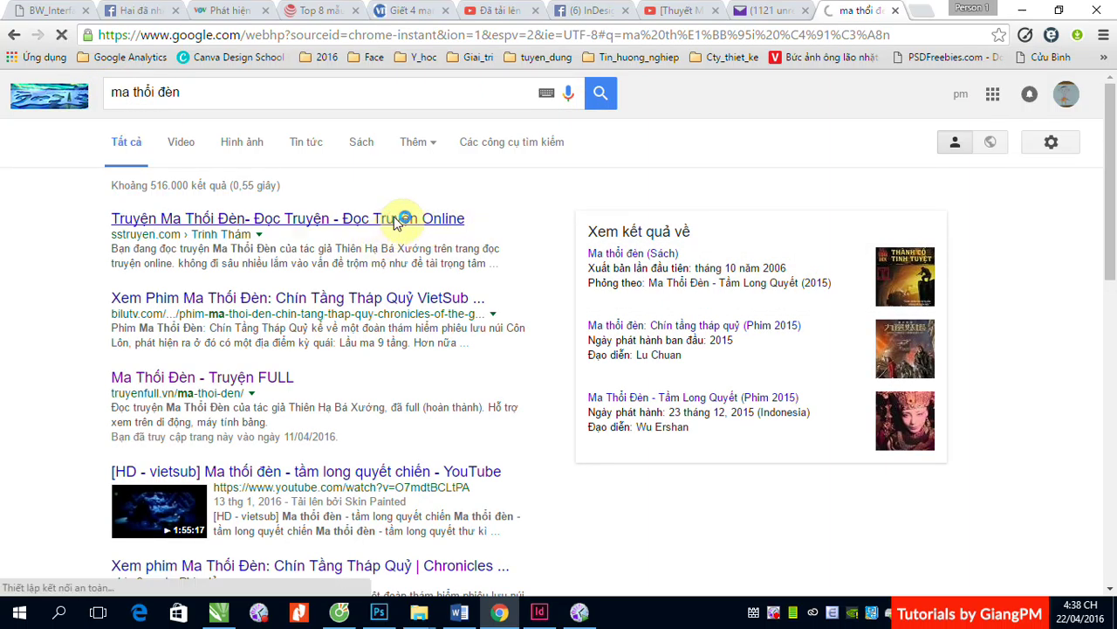
{"action": "scroll", "coordinate": [391, 249], "scroll_direction": "down", "scroll_amount": 1}
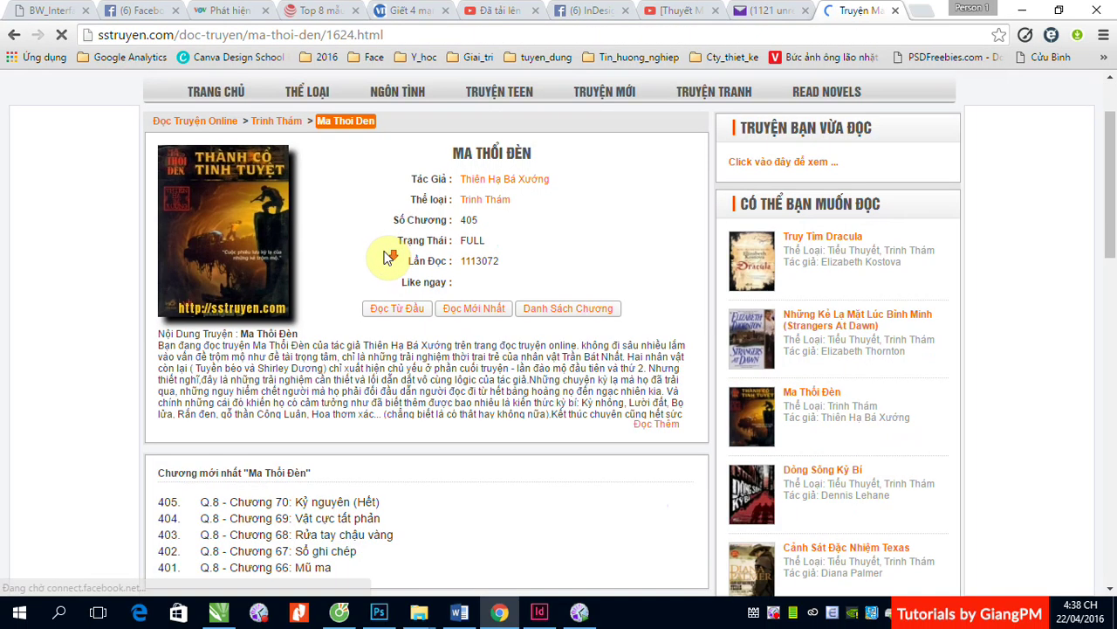
{"action": "scroll", "coordinate": [386, 259], "scroll_direction": "down", "scroll_amount": 4}
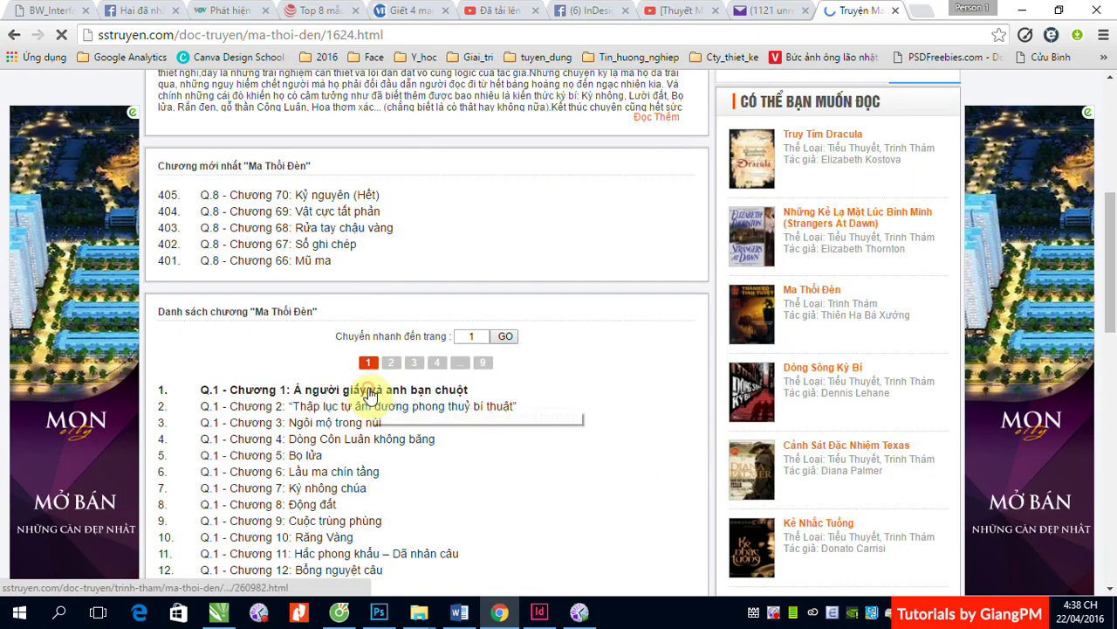
{"action": "left_click", "coordinate": [368, 391]}
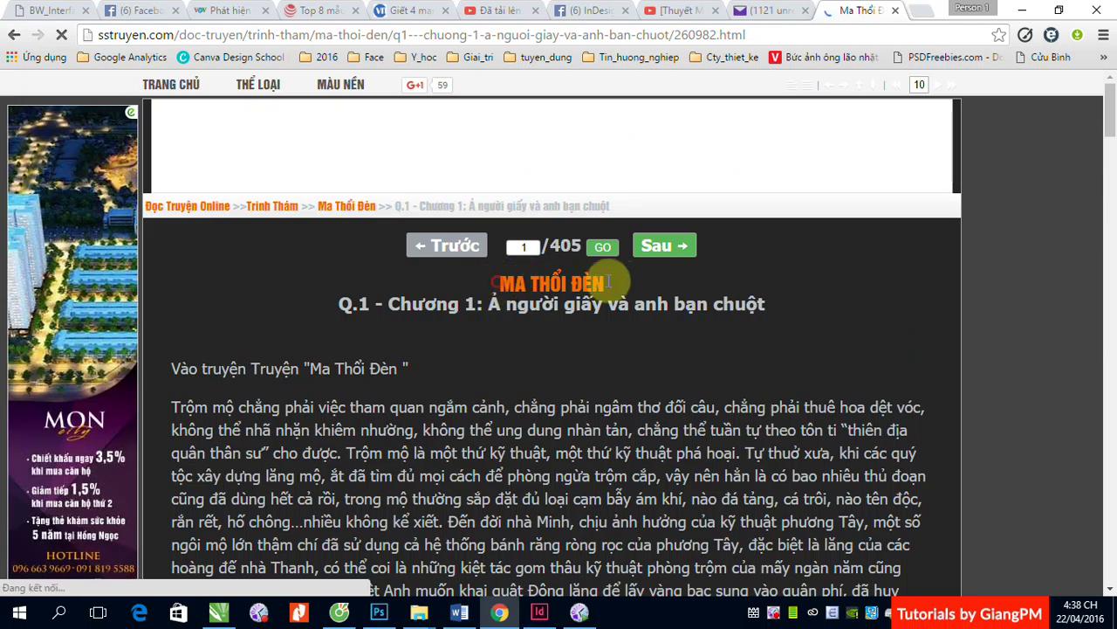
Step: Select and copy the whole chapter, from the title MA THỔI ĐÈN to the last line "sai chút nào."
{"action": "left_click_drag", "start_coordinate": [625, 283], "coordinate": [649, 452]}
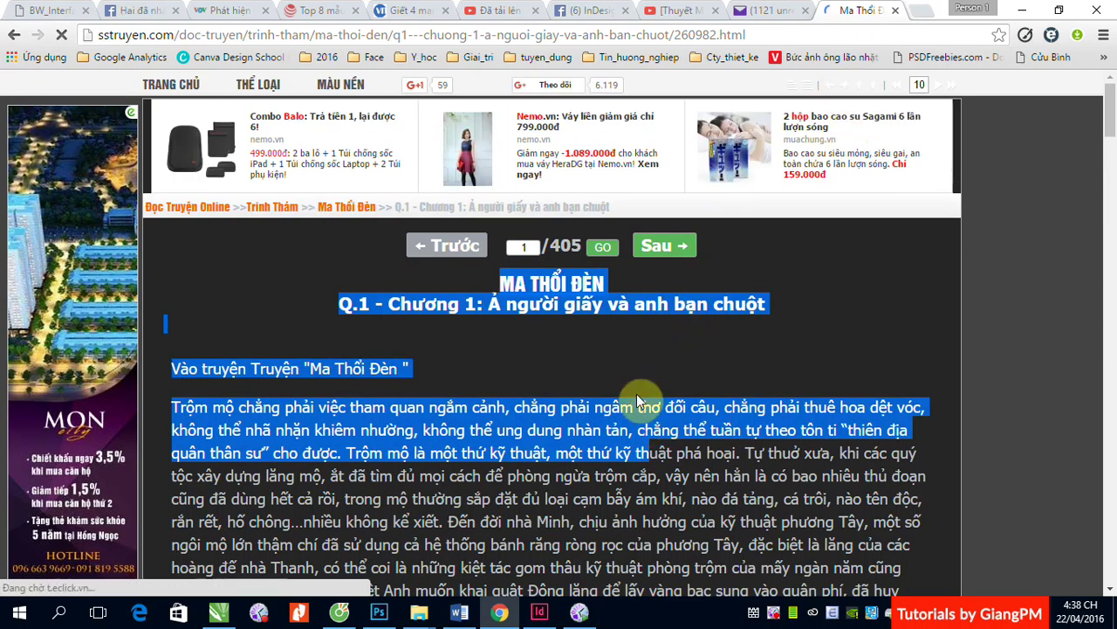
{"action": "scroll", "coordinate": [637, 394], "scroll_direction": "down", "scroll_amount": 1}
{"action": "scroll", "coordinate": [636, 399], "scroll_direction": "down", "scroll_amount": 15}
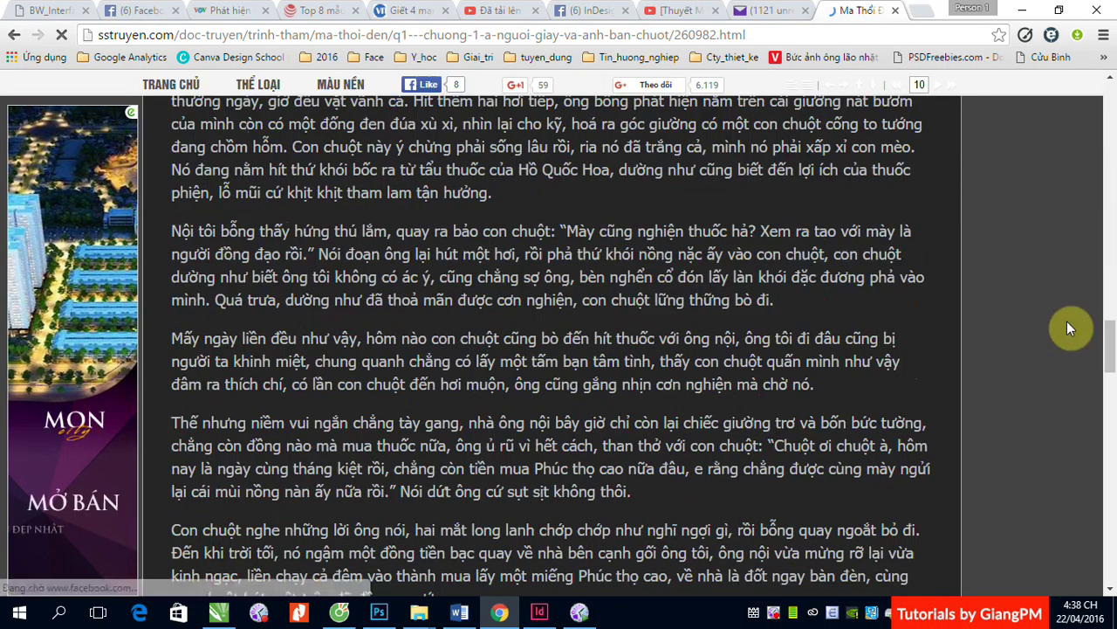
{"action": "left_click_drag", "start_coordinate": [1105, 352], "coordinate": [1109, 489]}
{"action": "left_click", "coordinate": [265, 321], "text": "shift"}
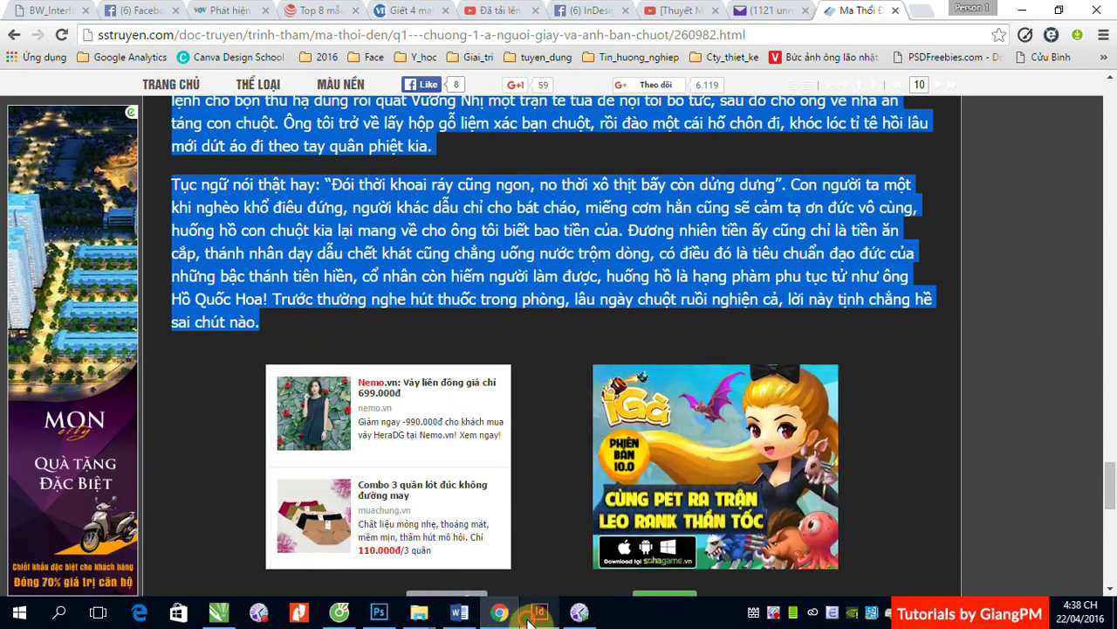
Step: Switch to InDesign, paste the chapter text and fit its frame to the page margins at 184.6 × 271.6 mm
{"action": "key", "text": "alt+Tab"}
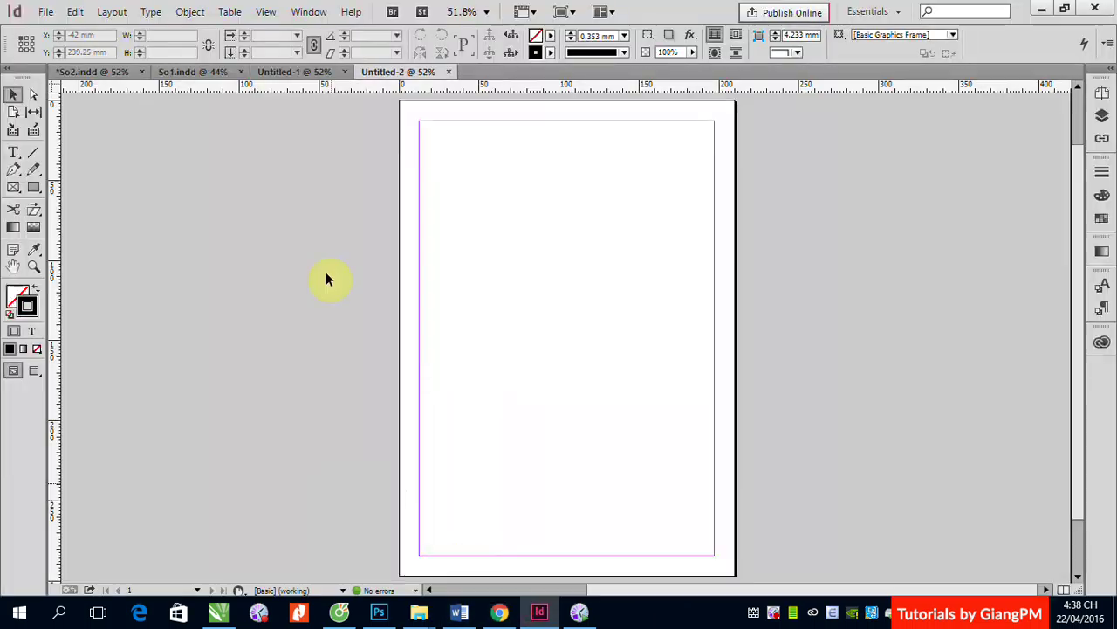
{"action": "left_click", "coordinate": [13, 153]}
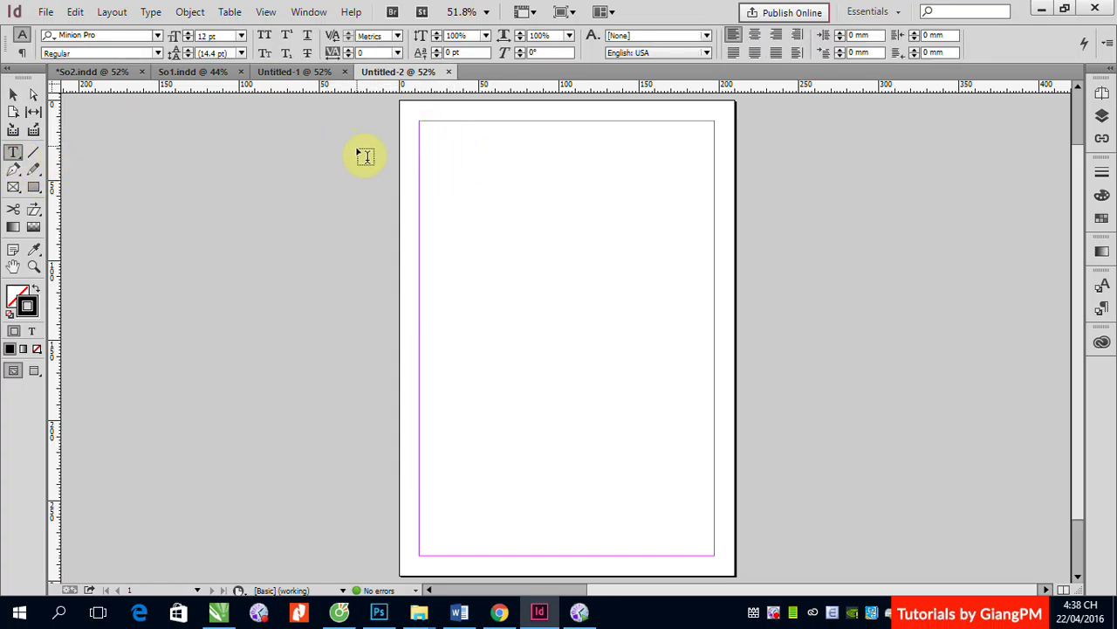
{"action": "left_click", "coordinate": [13, 93]}
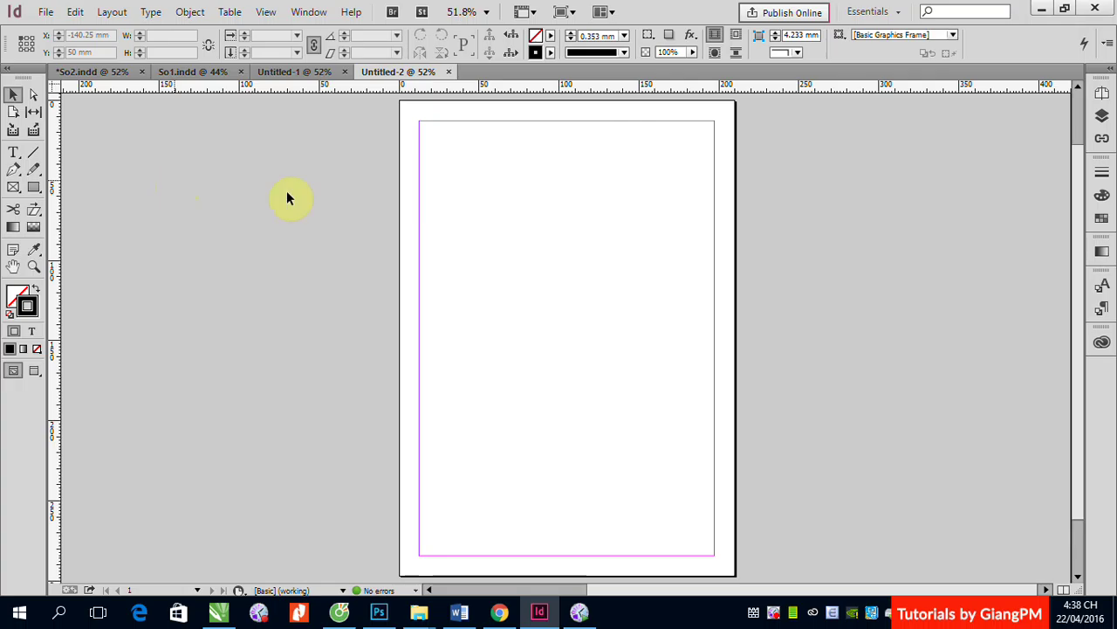
{"action": "key", "text": "ctrl+v"}
{"action": "left_click_drag", "start_coordinate": [566, 303], "coordinate": [457, 137]}
{"action": "left_click_drag", "start_coordinate": [505, 203], "coordinate": [714, 555]}
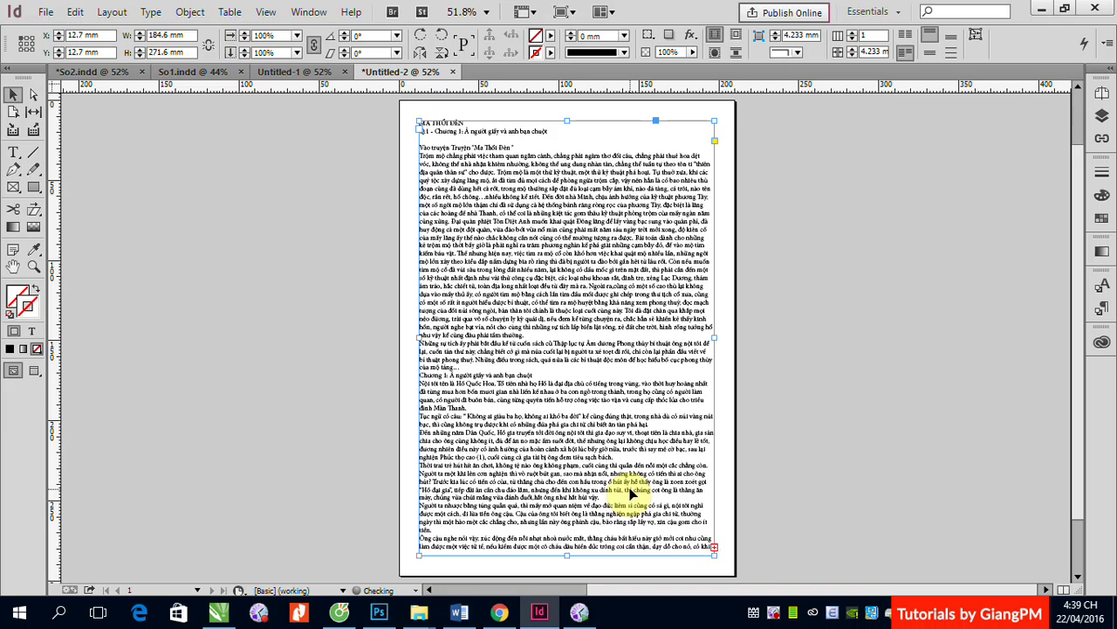
Step: Add a second page and autoflow the overset text of page 1 from that page's upper-left margin corner
{"action": "left_click", "coordinate": [1102, 95]}
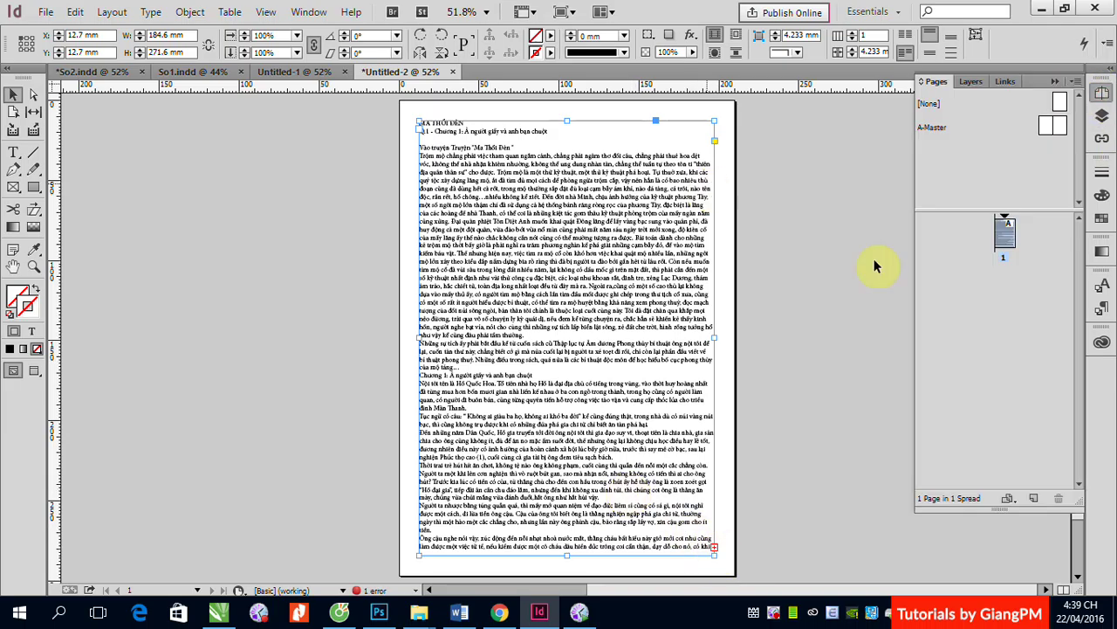
{"action": "left_click", "coordinate": [1032, 499]}
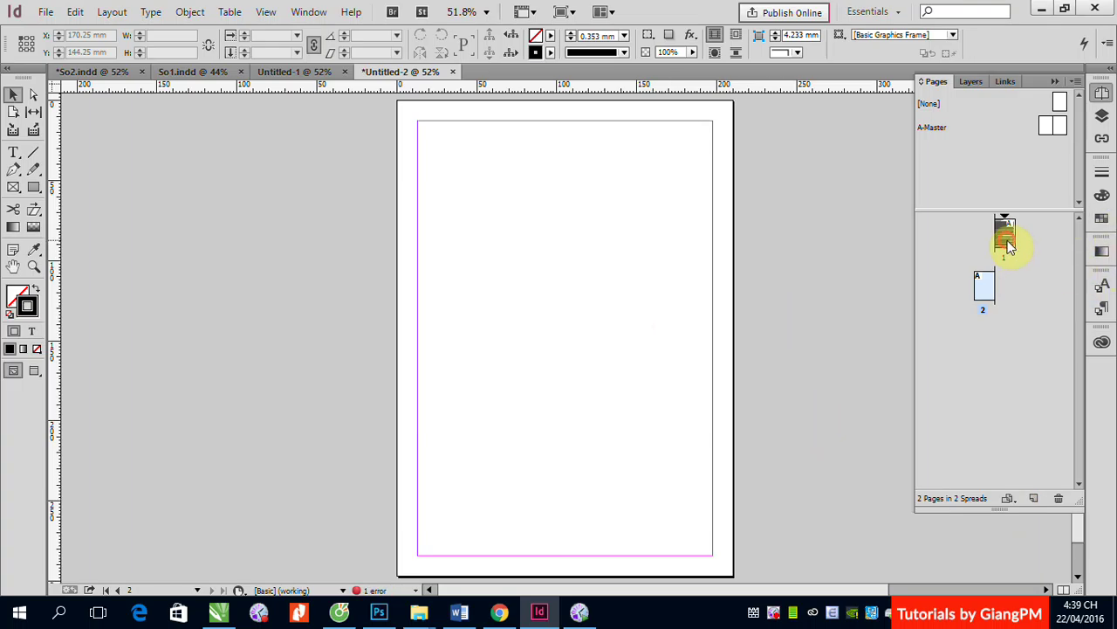
{"action": "double_click", "coordinate": [1008, 247]}
{"action": "scroll", "coordinate": [690, 401], "scroll_direction": "down", "scroll_amount": 2}
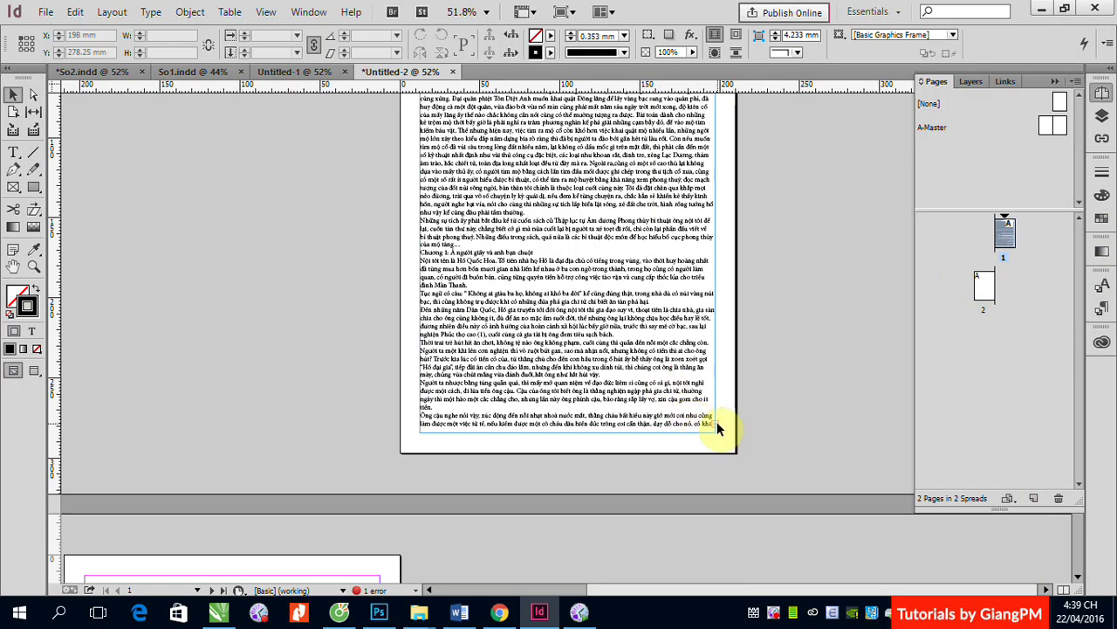
{"action": "left_click", "coordinate": [714, 423]}
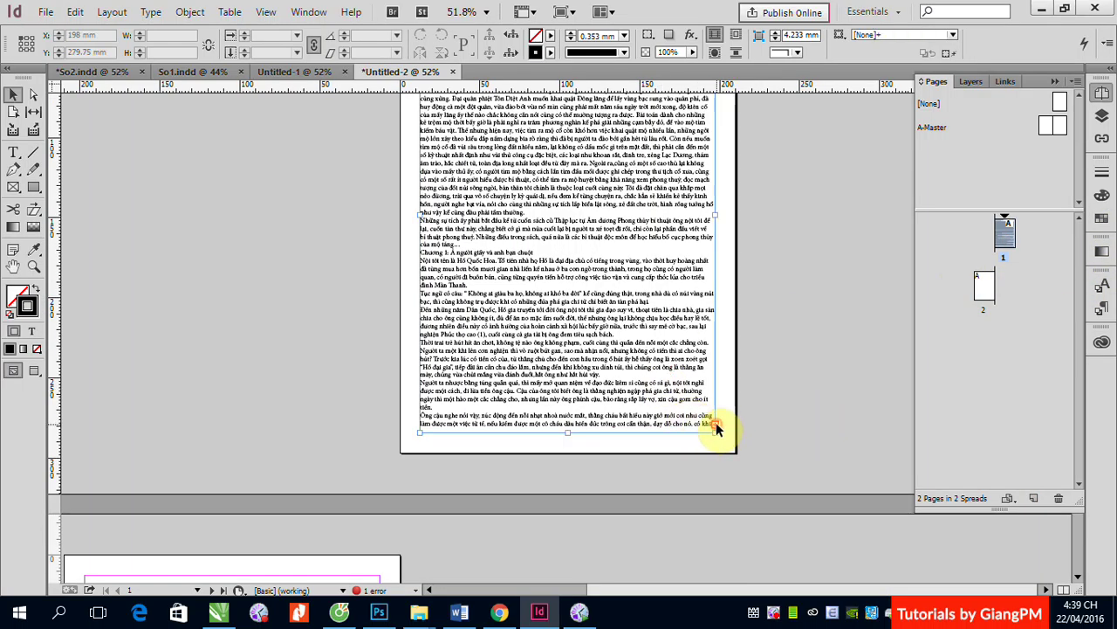
{"action": "left_click", "coordinate": [714, 426]}
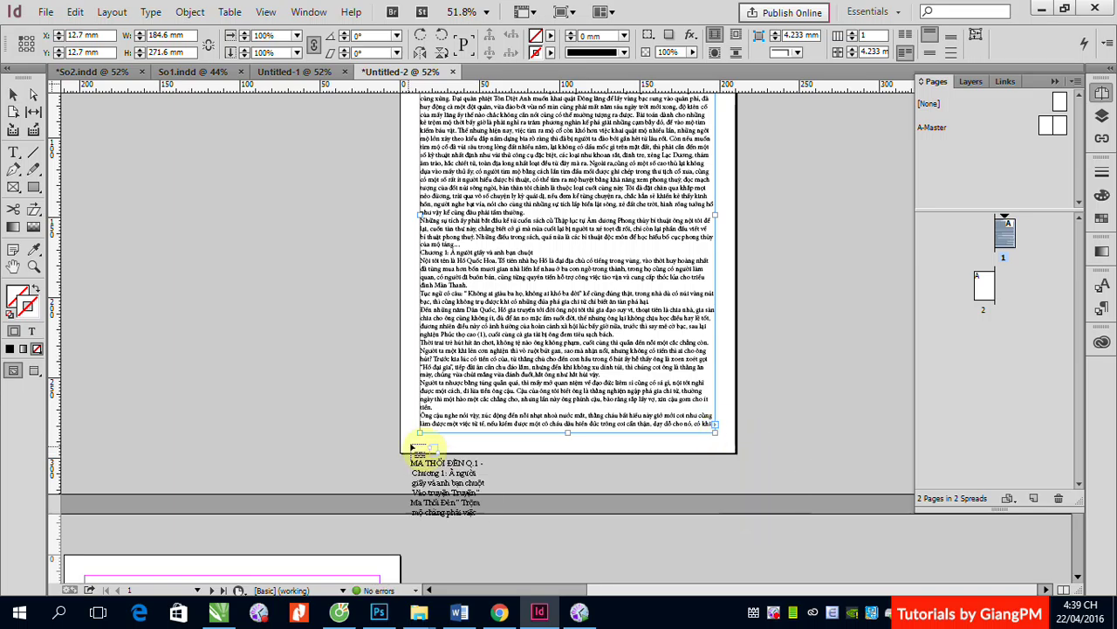
{"action": "scroll", "coordinate": [412, 457], "scroll_direction": "down", "scroll_amount": 3}
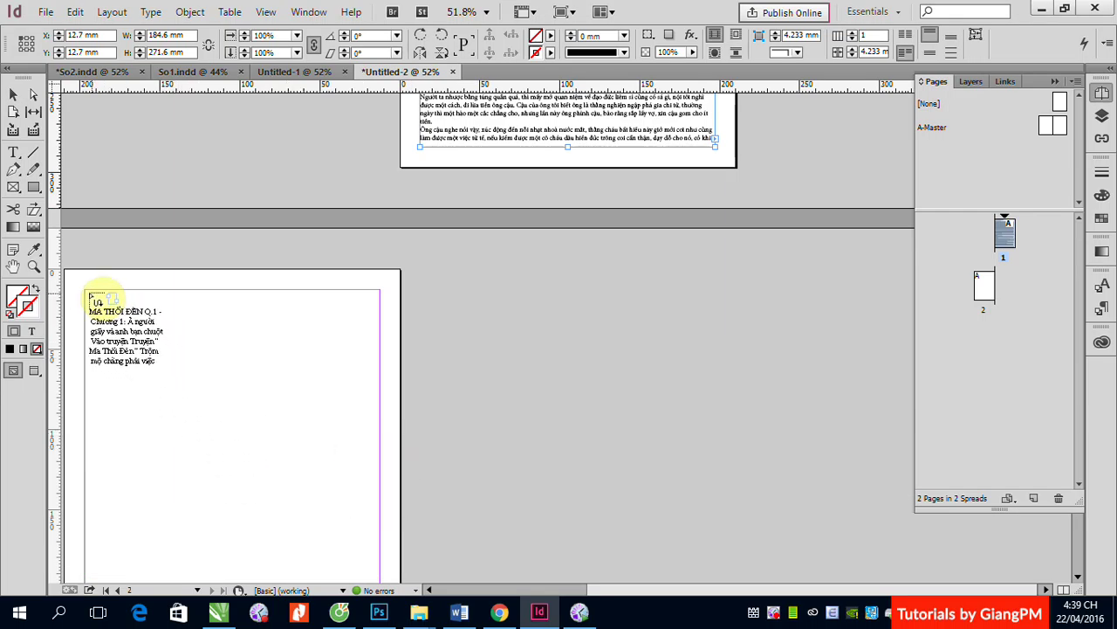
{"action": "left_click", "coordinate": [83, 290], "text": "shift"}
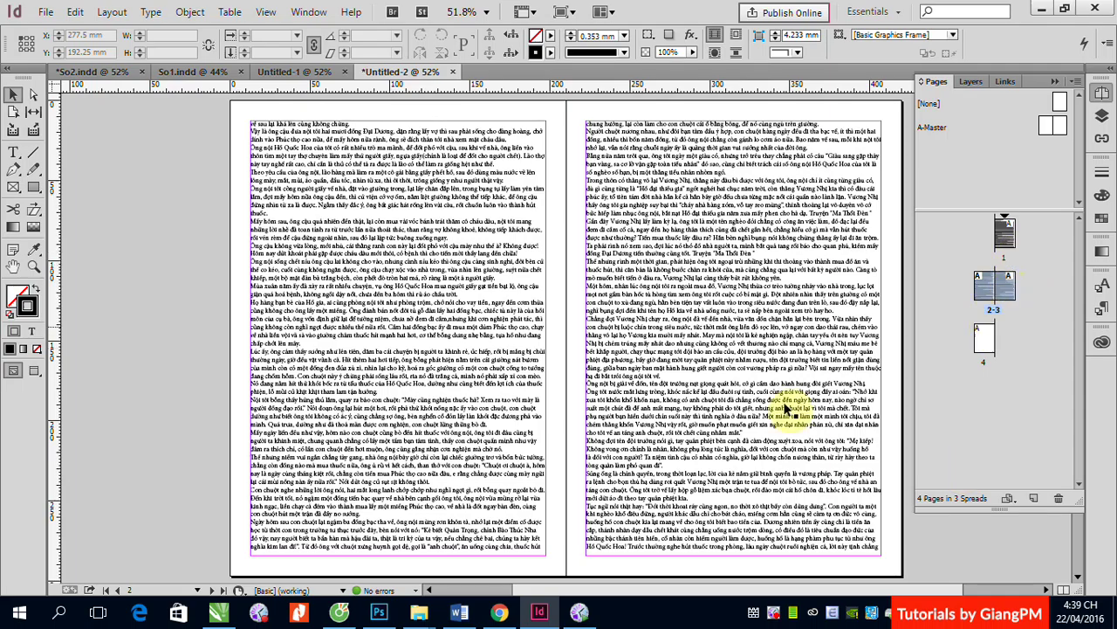
Step: Save the document as Ma_thoi_den_Chuong_1 in the InDesign folder
{"action": "scroll", "coordinate": [748, 484], "scroll_direction": "down", "scroll_amount": 5}
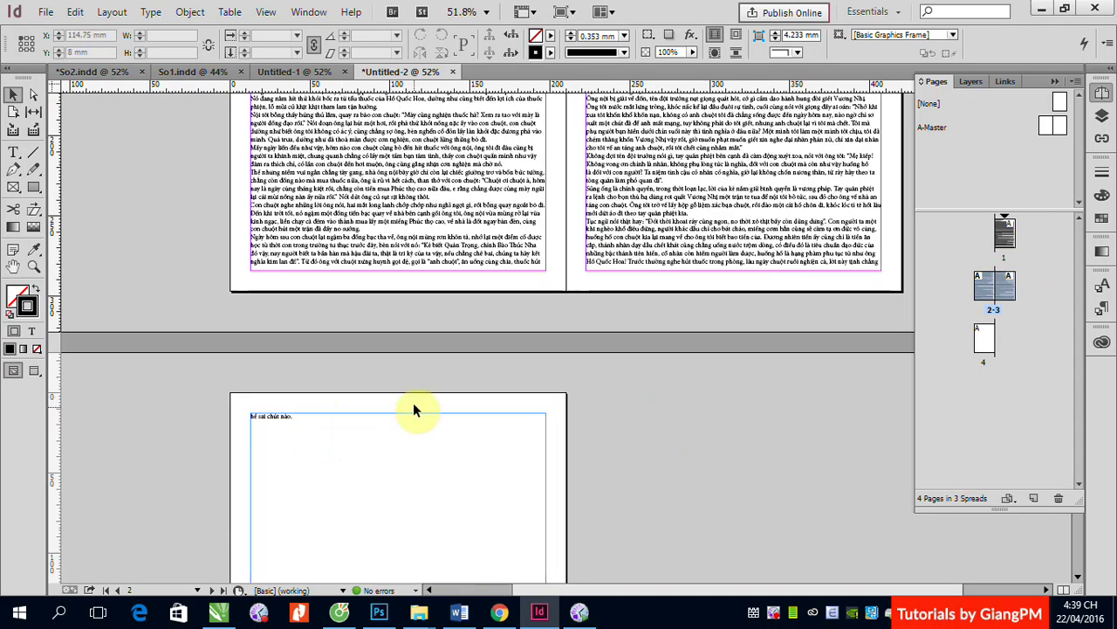
{"action": "scroll", "coordinate": [414, 407], "scroll_direction": "up", "scroll_amount": 5}
{"action": "scroll", "coordinate": [422, 403], "scroll_direction": "up", "scroll_amount": 5}
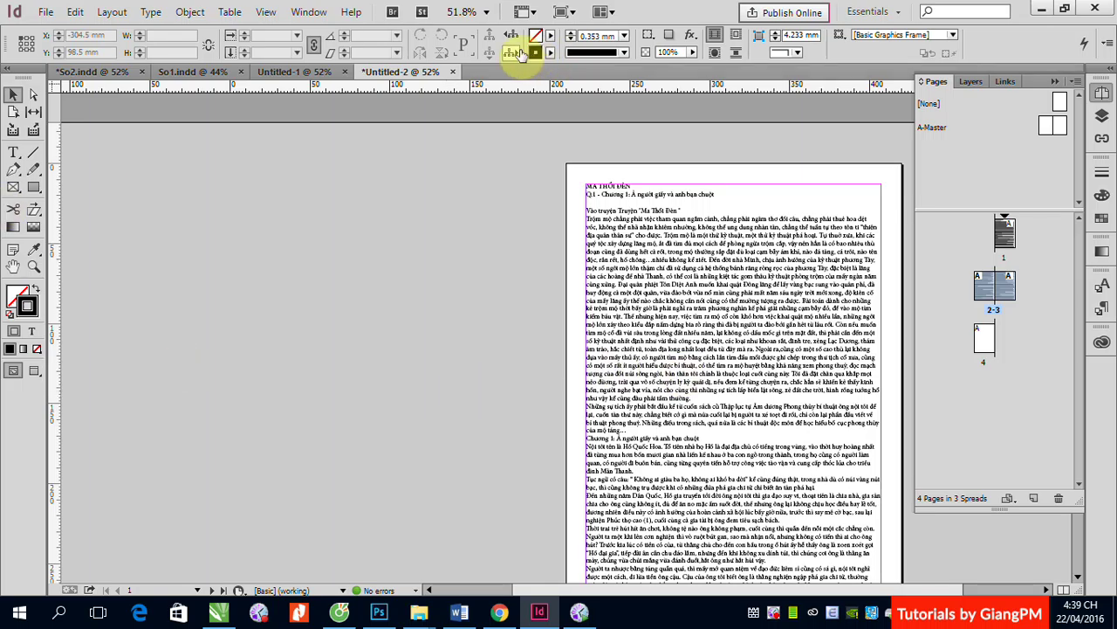
{"action": "key", "text": "ctrl+s"}
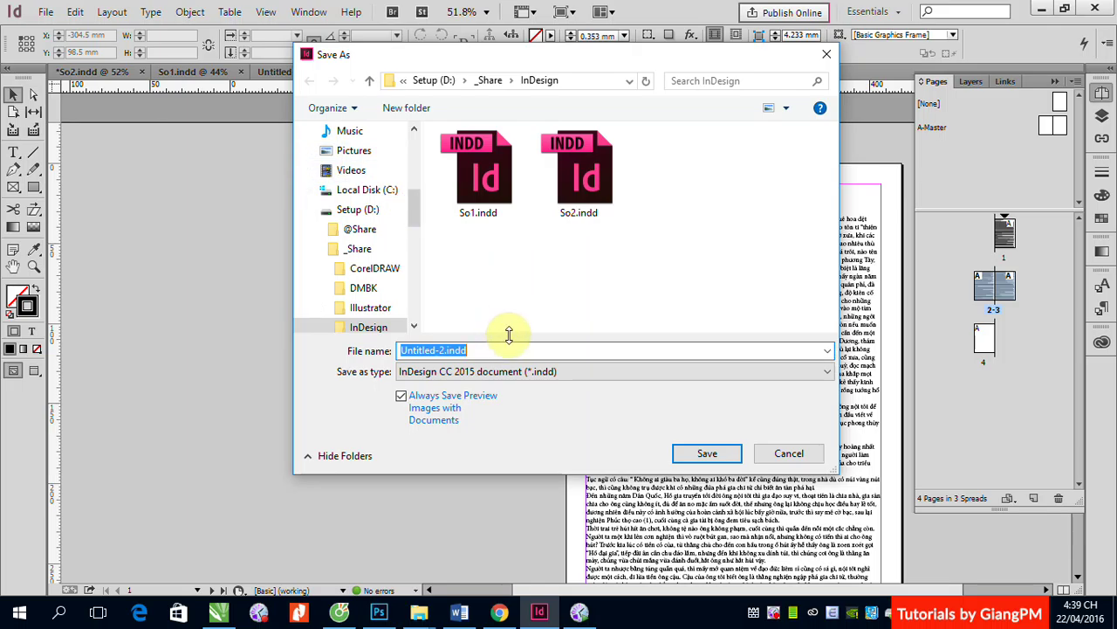
{"action": "type", "text": "C"}
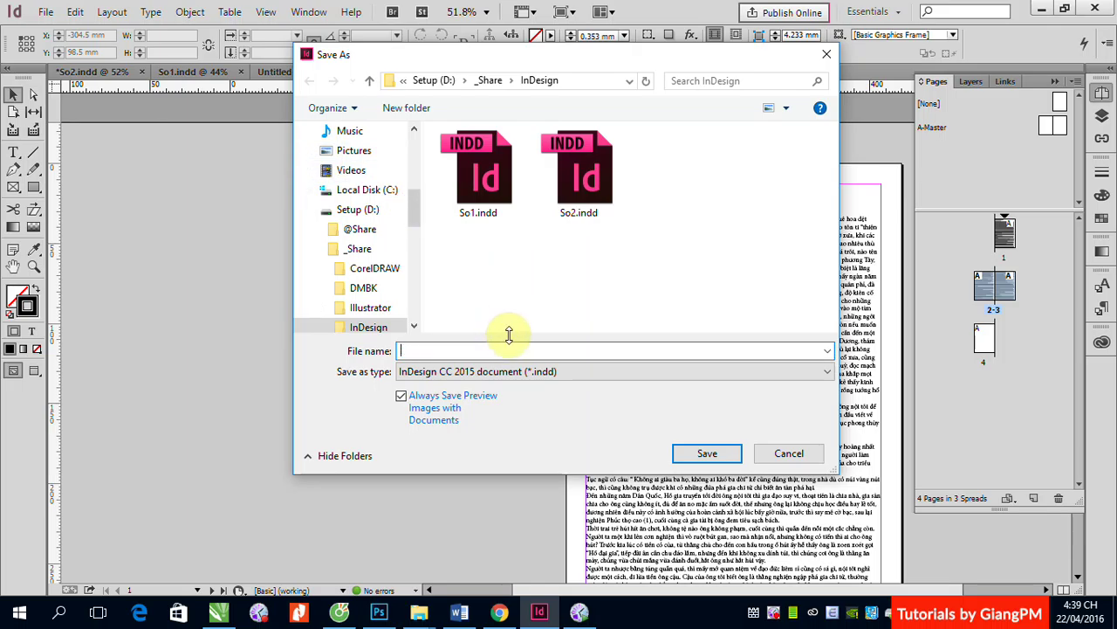
{"action": "type", "text": "Ma_thoi_den_Chuong_1"}
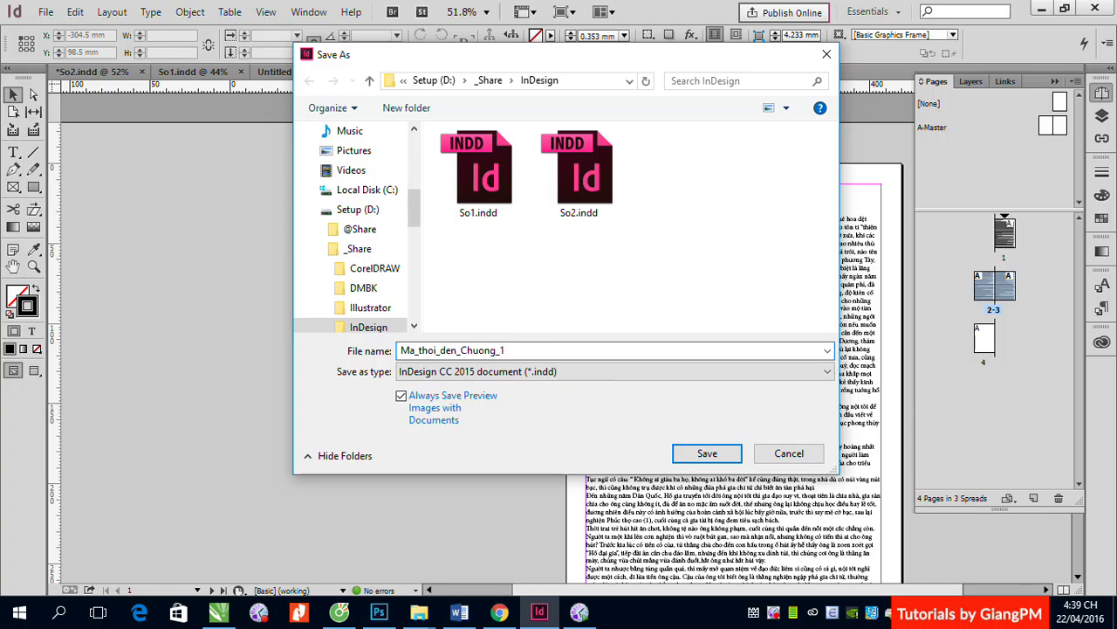
{"action": "left_click", "coordinate": [689, 452]}
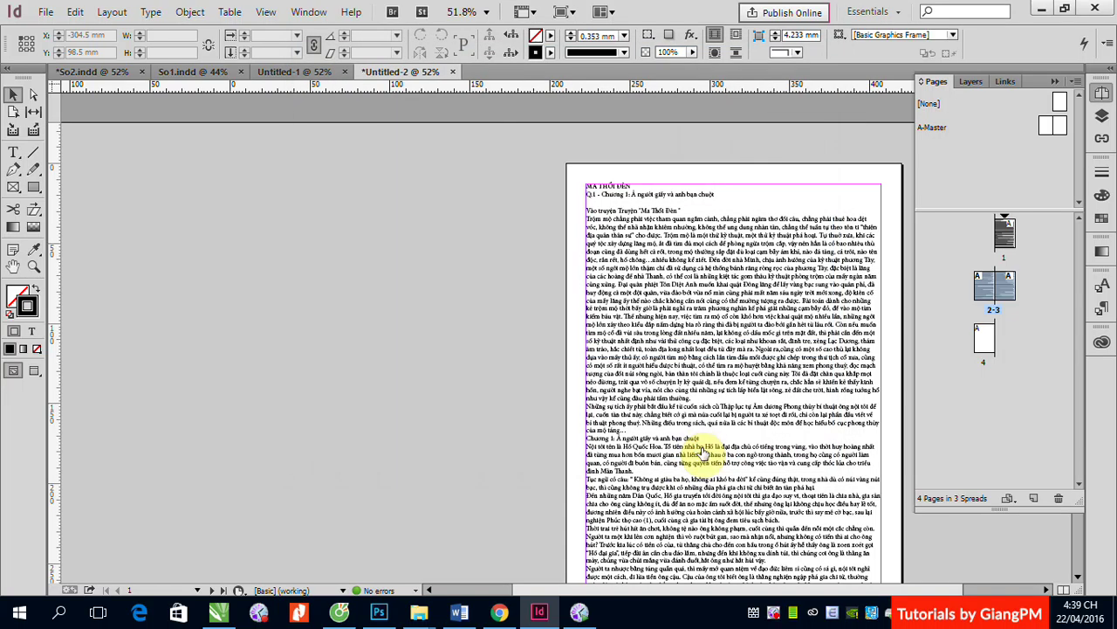
Step: Switch to Chrome and go to the next chapter of Ma Thổi Đèn, Q.1 - Chương 2
{"action": "left_click", "coordinate": [499, 612]}
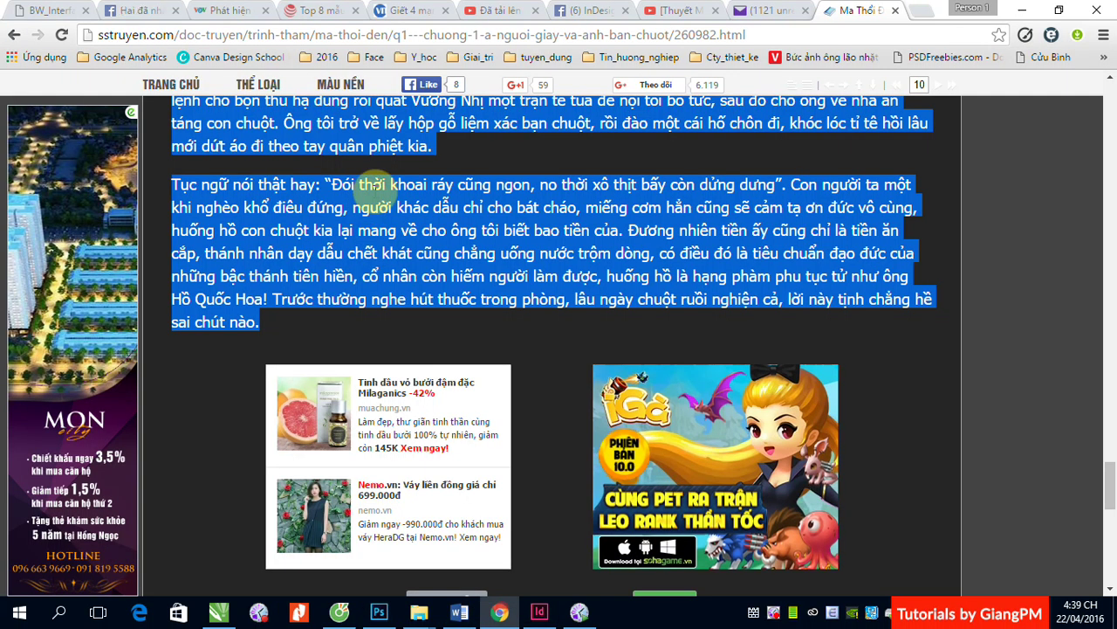
{"action": "scroll", "coordinate": [536, 479], "scroll_direction": "down", "scroll_amount": 5}
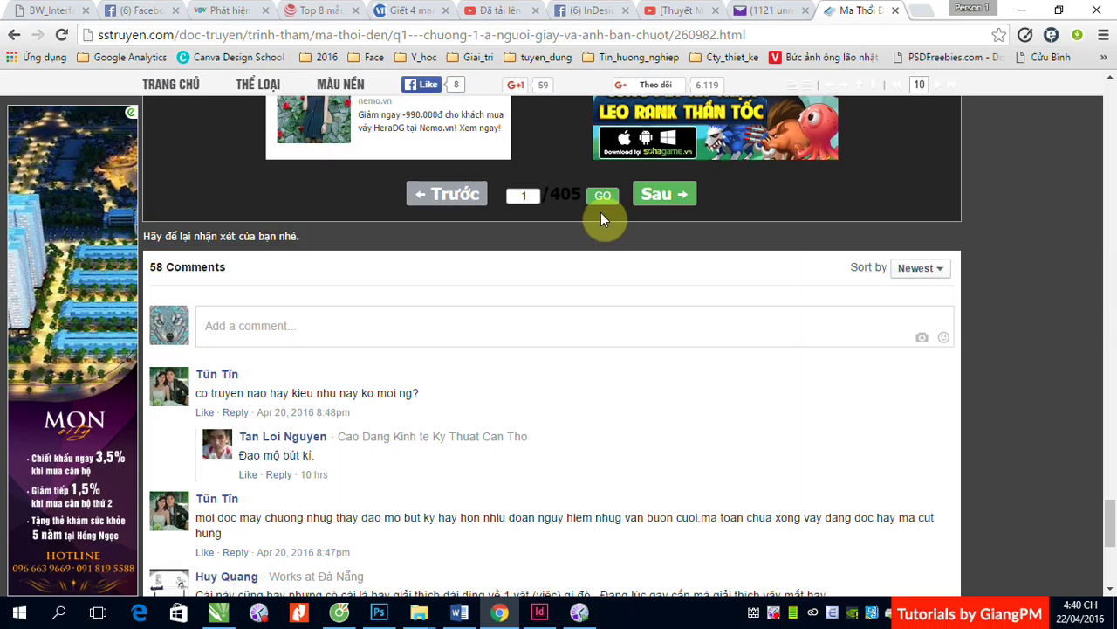
{"action": "left_click", "coordinate": [661, 195]}
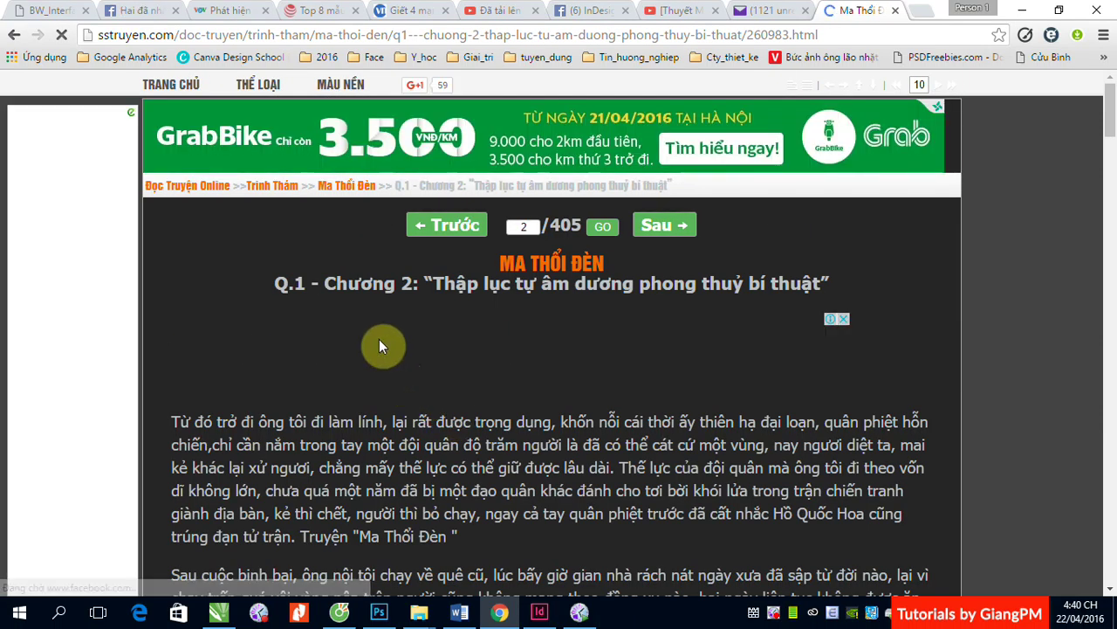
Step: Select and copy the whole chapter, from the heading "Q.1 - Chương 2" to the end of note (2), "cùng âm với họ Hồ"
{"action": "left_click_drag", "start_coordinate": [274, 284], "coordinate": [859, 280]}
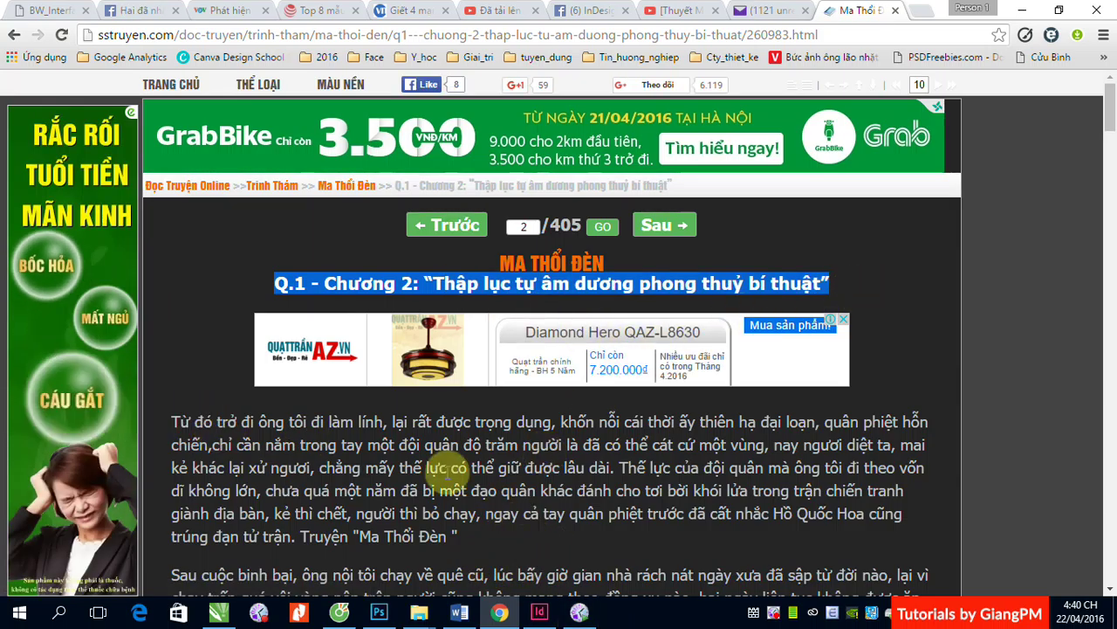
{"action": "scroll", "coordinate": [461, 471], "scroll_direction": "down", "scroll_amount": 15}
{"action": "scroll", "coordinate": [469, 483], "scroll_direction": "down", "scroll_amount": 15}
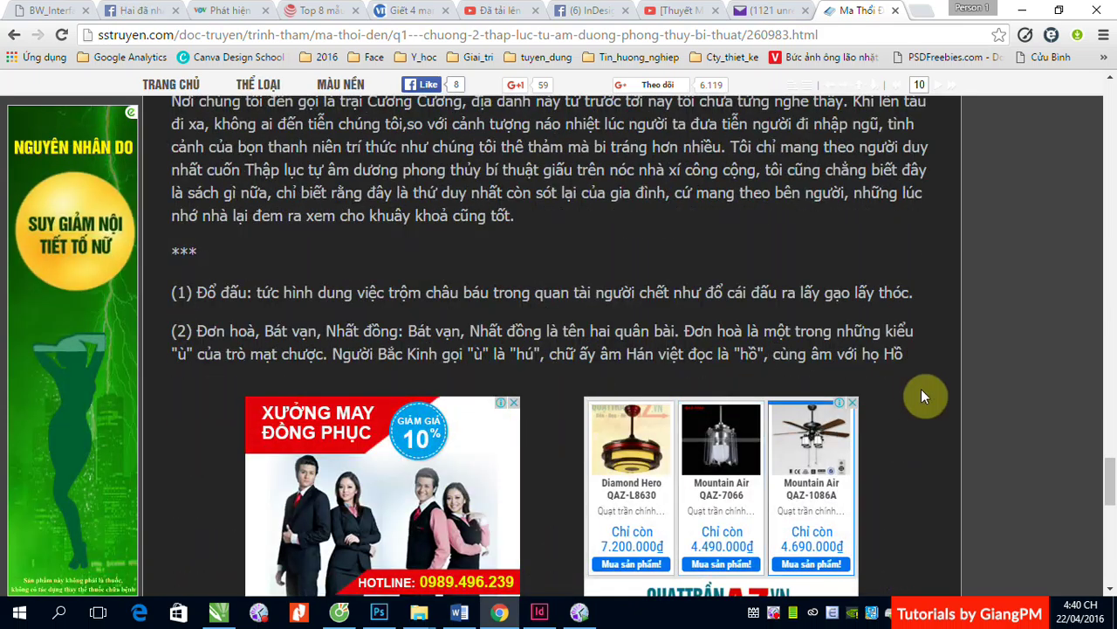
{"action": "left_click", "coordinate": [904, 355], "text": "shift"}
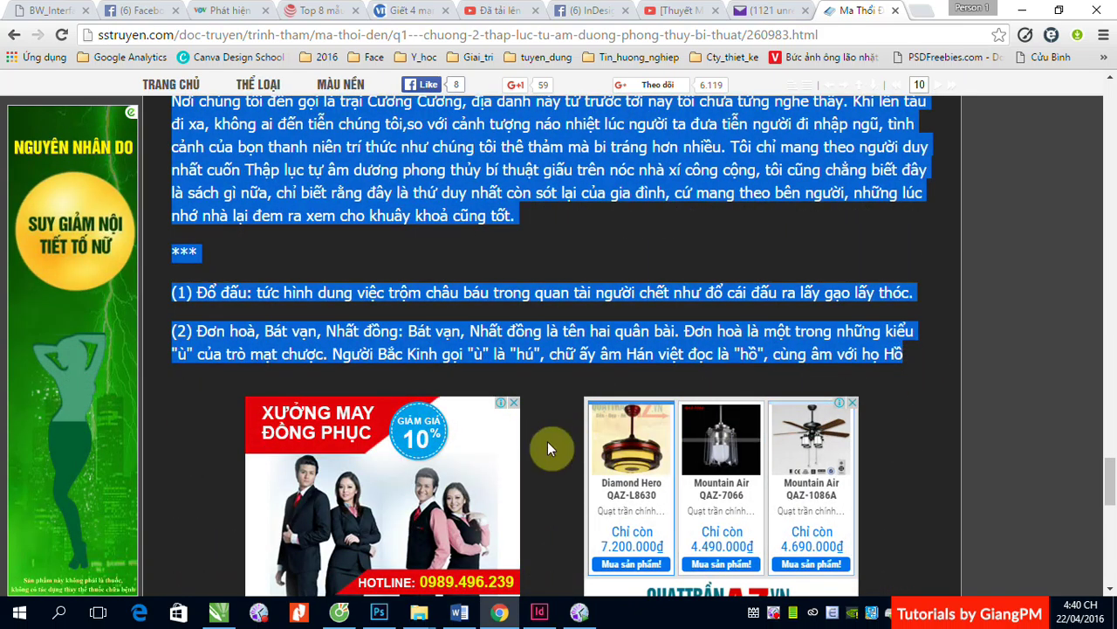
Step: Switch to InDesign and create a new one-page A4 document from the A4_doc preset
{"action": "left_click", "coordinate": [540, 612]}
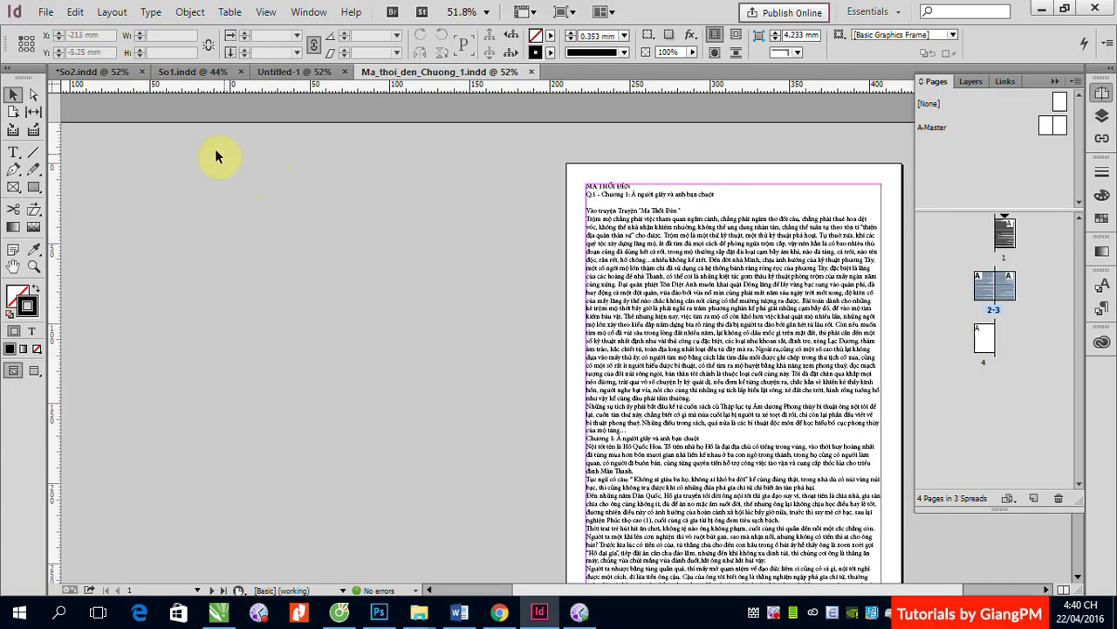
{"action": "left_click", "coordinate": [44, 11]}
{"action": "mouse_move", "coordinate": [70, 33]}
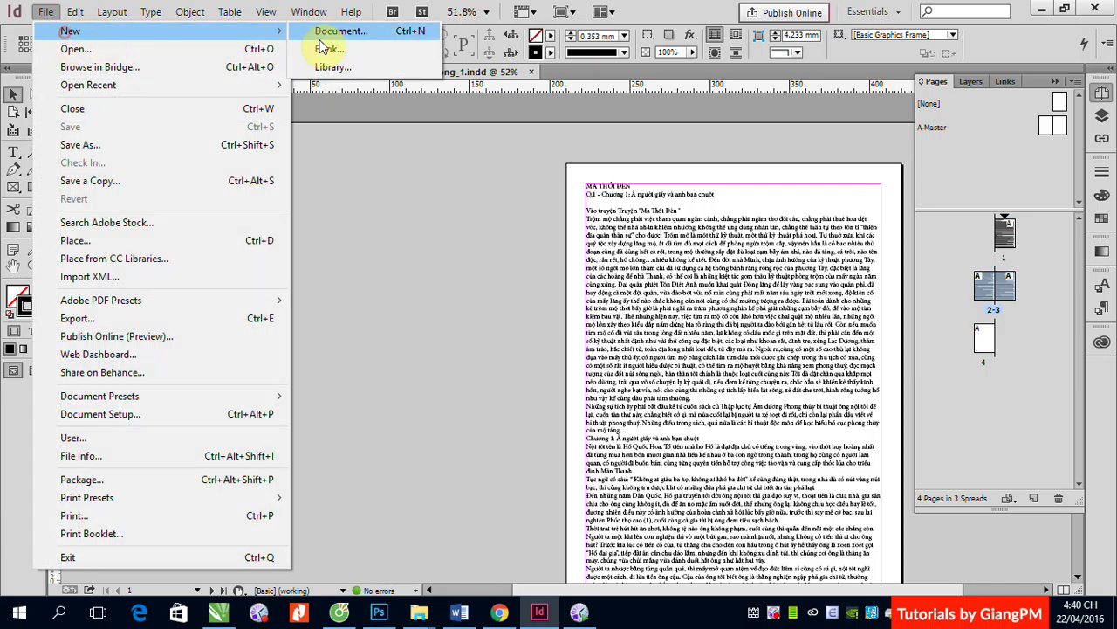
{"action": "left_click", "coordinate": [327, 34]}
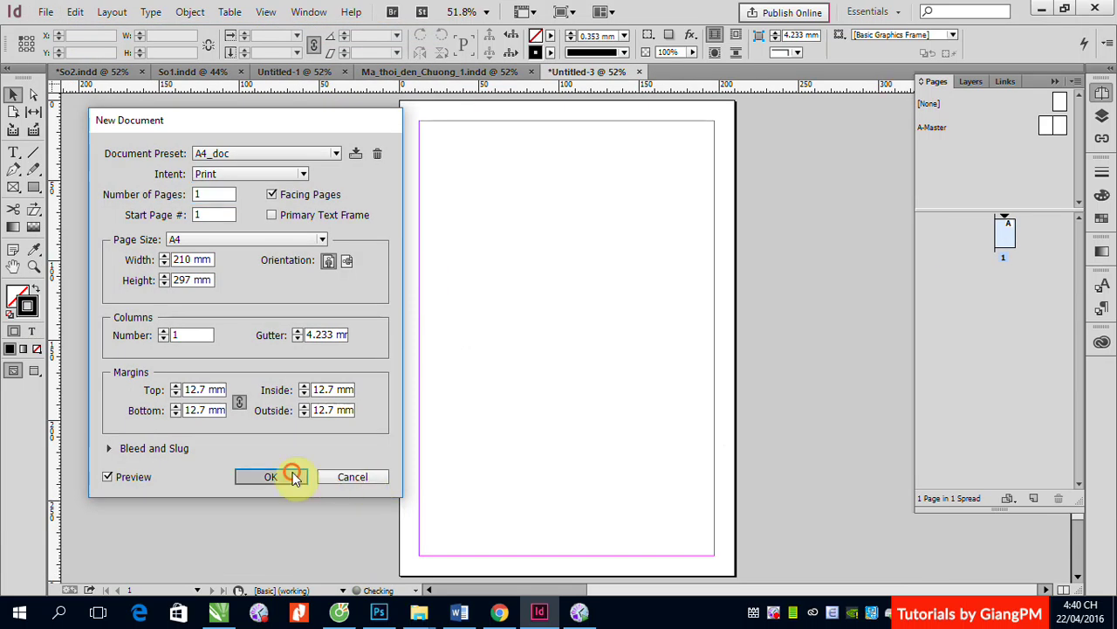
{"action": "left_click", "coordinate": [288, 476]}
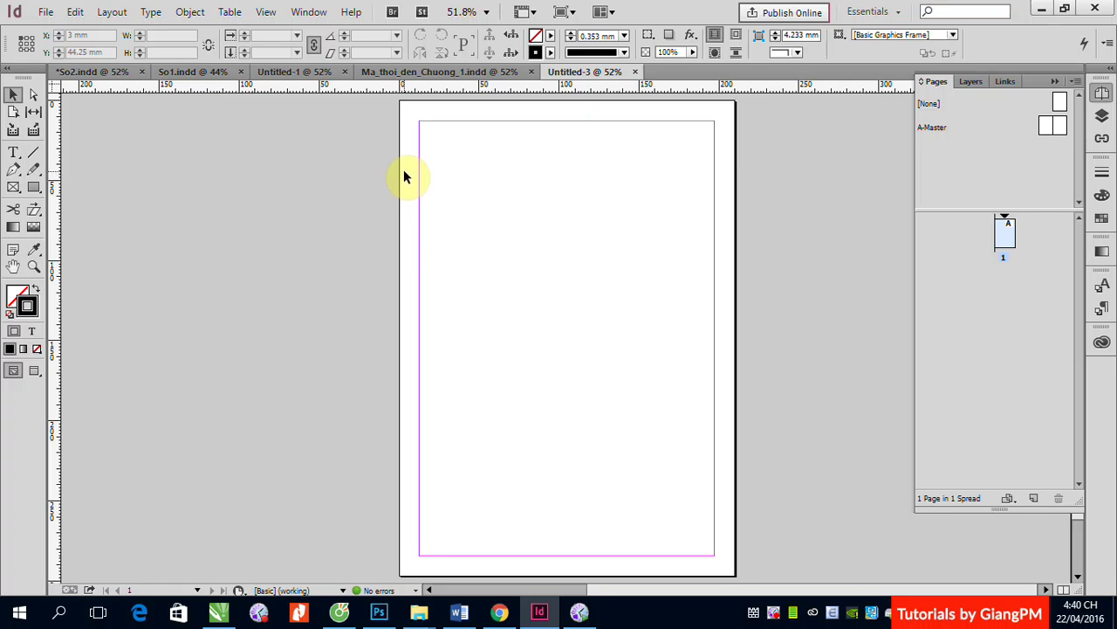
Step: Paste the Chương 2 text and fit its frame to the page margins at 184.6 × 271.6 mm
{"action": "key", "text": "ctrl+v"}
{"action": "left_click_drag", "start_coordinate": [559, 284], "coordinate": [456, 125]}
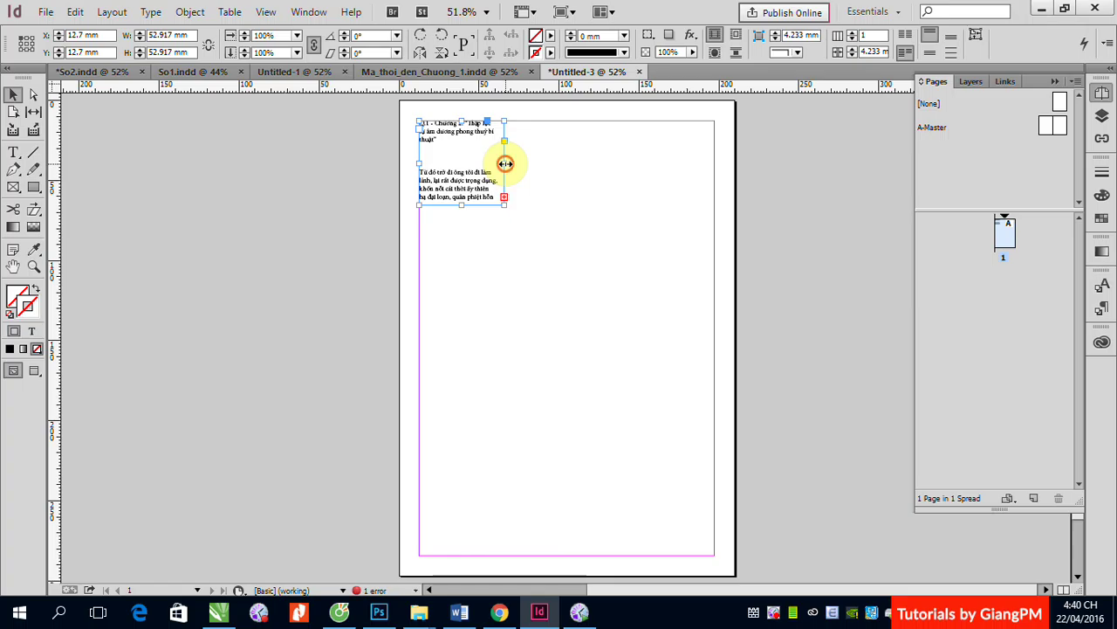
{"action": "left_click_drag", "start_coordinate": [506, 163], "coordinate": [714, 164]}
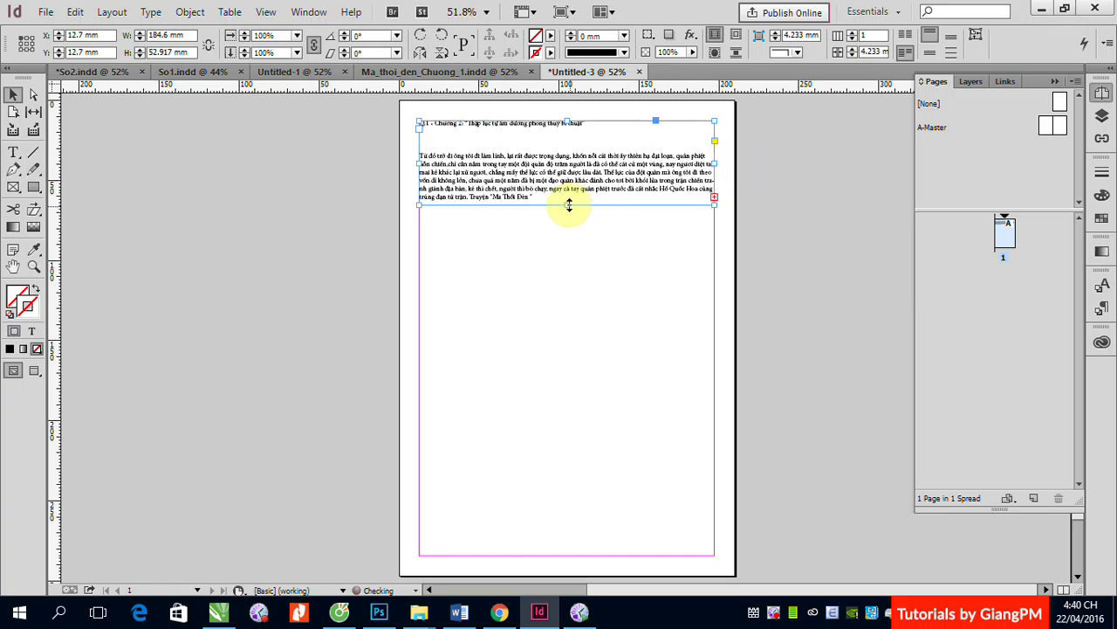
{"action": "left_click_drag", "start_coordinate": [569, 205], "coordinate": [566, 553]}
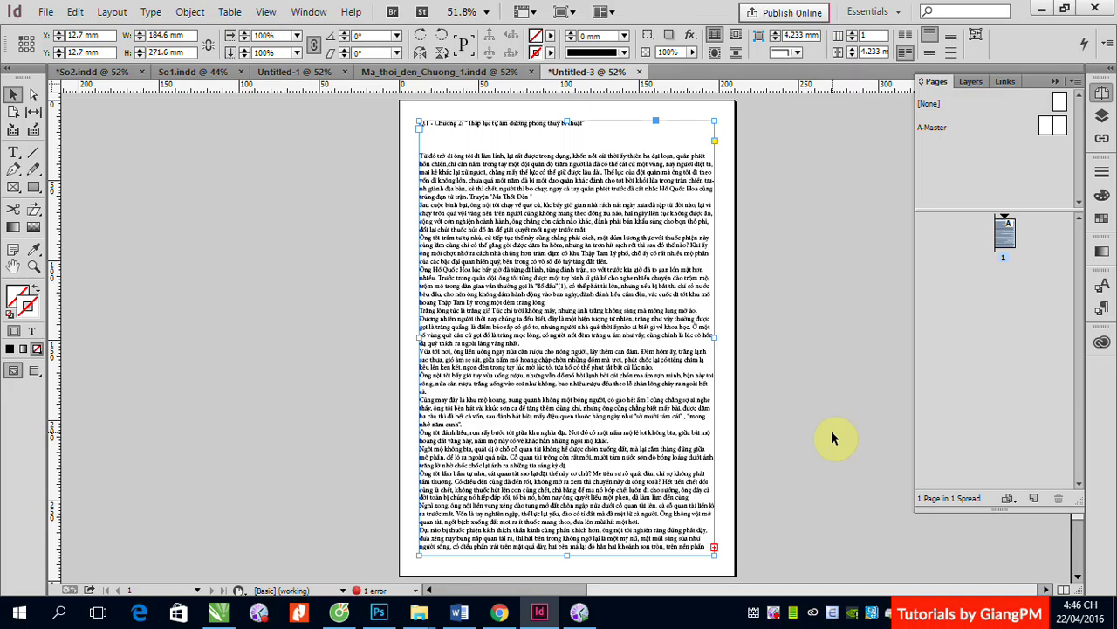
Step: Add a second page and autoflow the overset Chương 2 text from that page's upper-left margin corner
{"action": "left_click", "coordinate": [713, 544]}
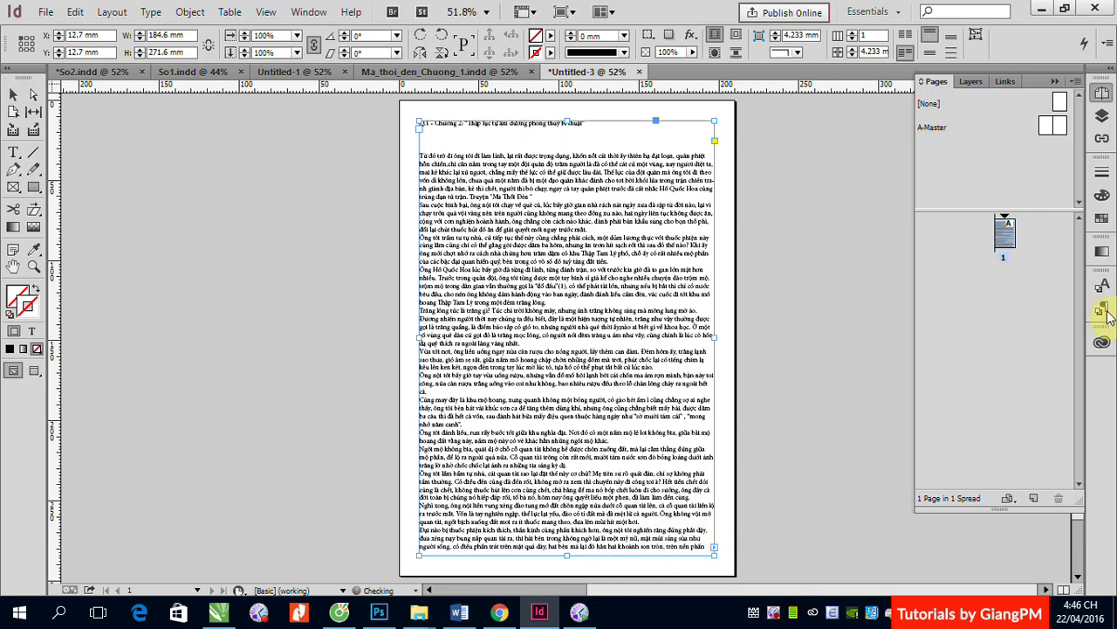
{"action": "left_click", "coordinate": [1033, 498]}
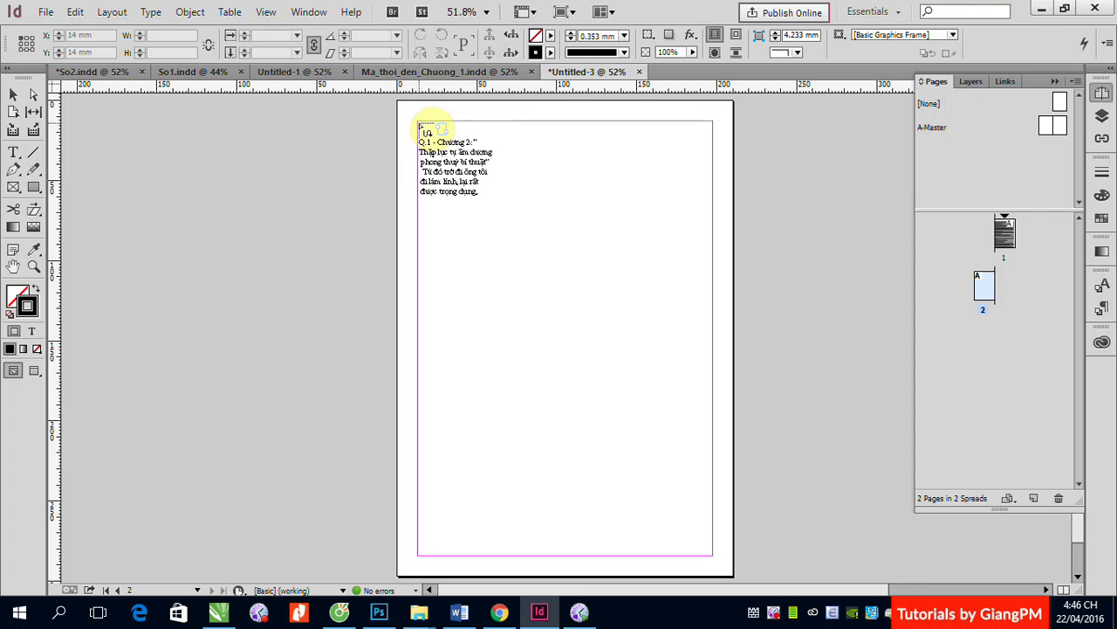
{"action": "left_click", "coordinate": [424, 128], "text": "shift"}
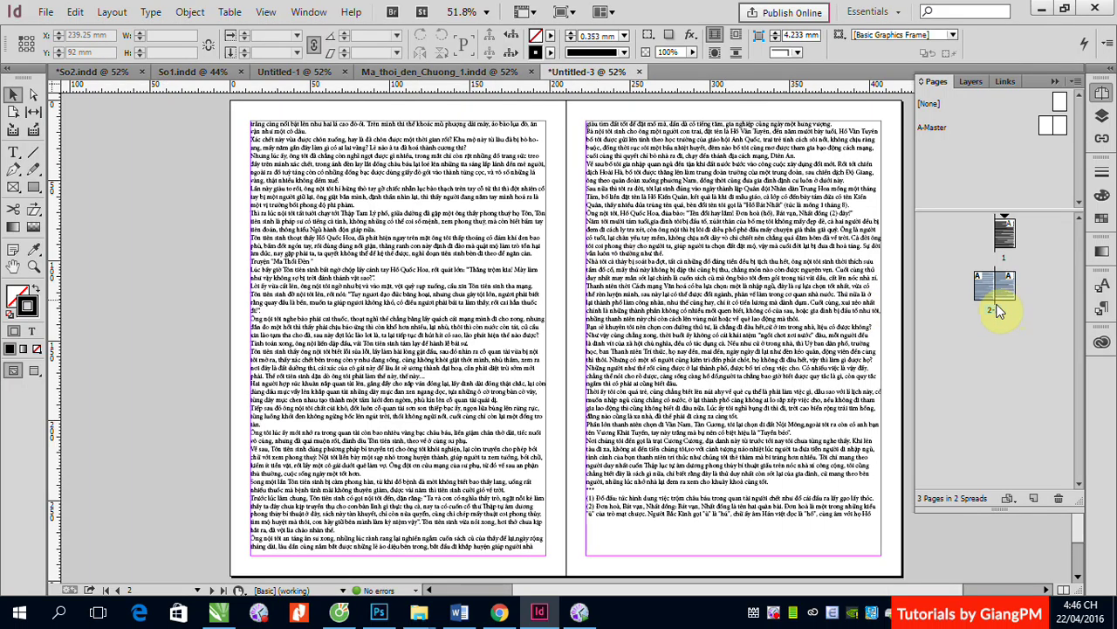
Step: Save the document as Ma_thoi_den_Chuong_2, basing the file name on the existing Ma_thoi_den_Chuong_1.indd
{"action": "key", "text": "ctrl+s"}
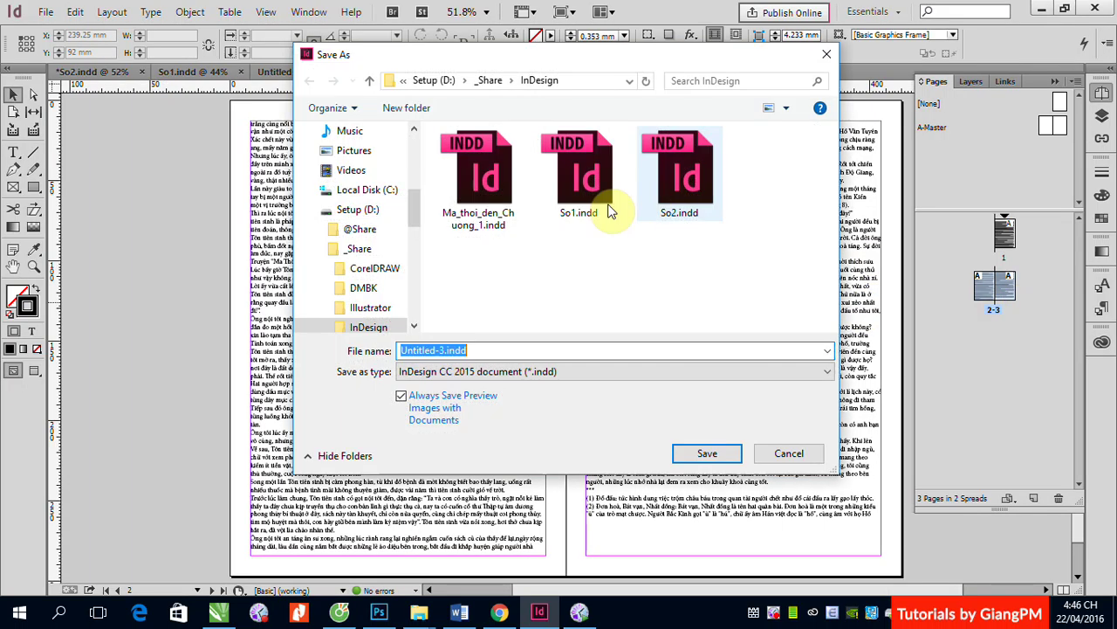
{"action": "left_click", "coordinate": [494, 179]}
{"action": "double_click", "coordinate": [530, 350]}
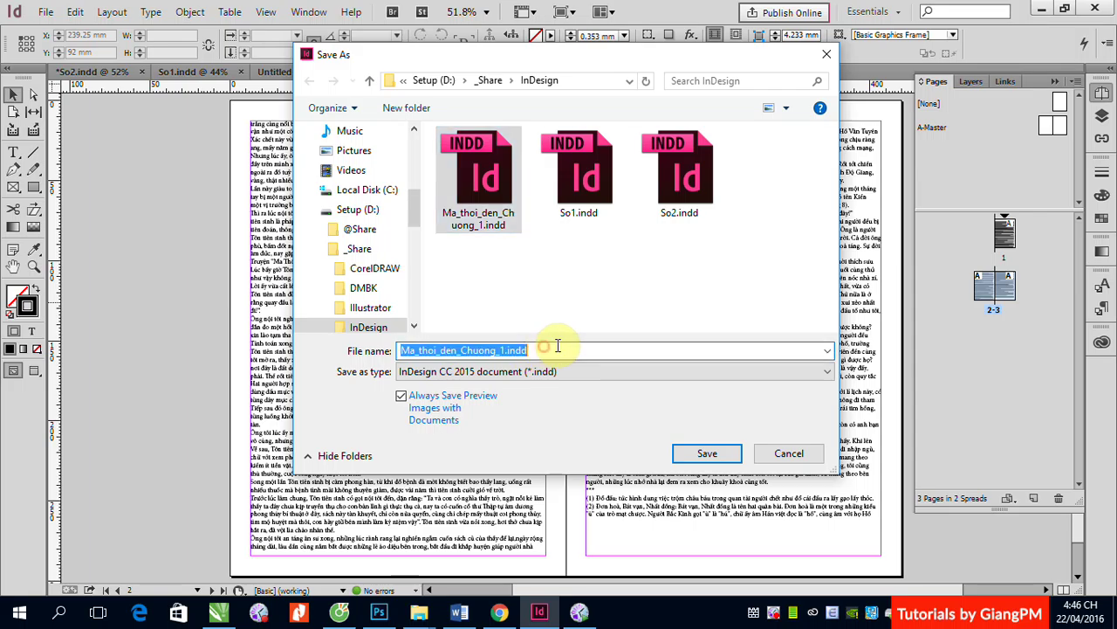
{"action": "left_click", "coordinate": [561, 350]}
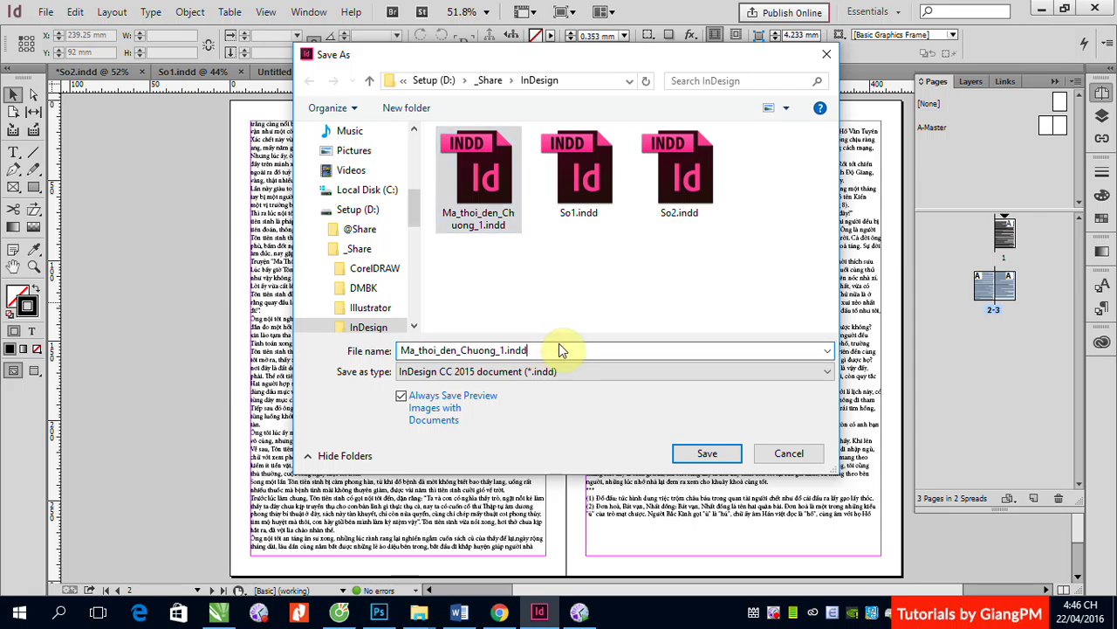
{"action": "key", "text": "BackSpace"}
{"action": "key", "text": "BackSpace"}
{"action": "key", "text": "BackSpace"}
{"action": "key", "text": "BackSpace"}
{"action": "key", "text": "BackSpace"}
{"action": "key", "text": "BackSpace"}
{"action": "type", "text": "2"}
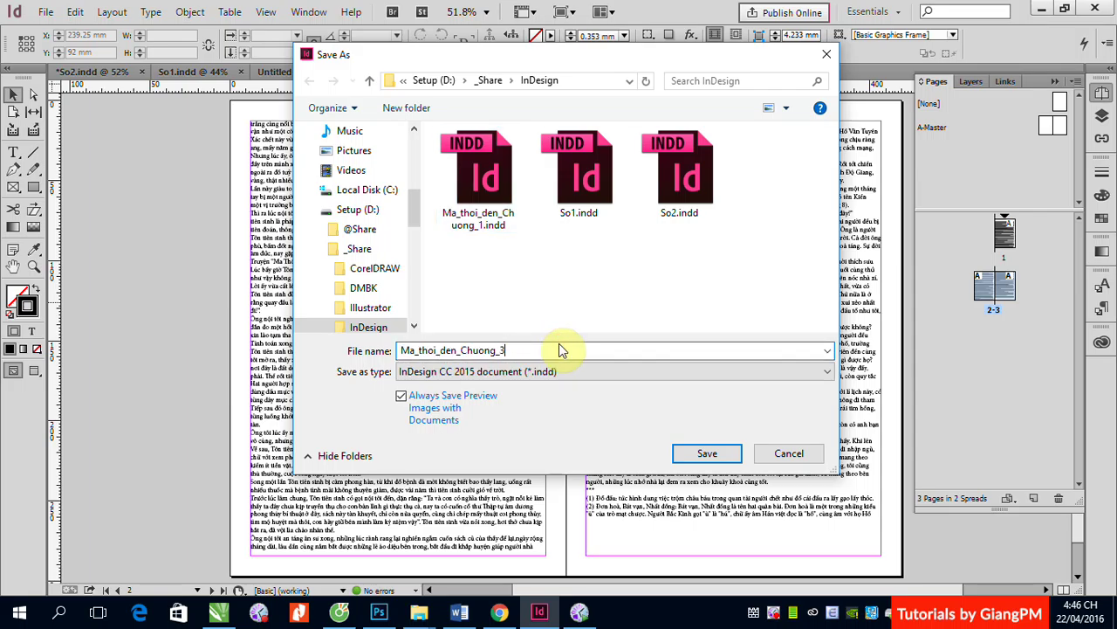
{"action": "key", "text": "BackSpace"}
{"action": "type", "text": "2"}
{"action": "key", "text": "Return"}
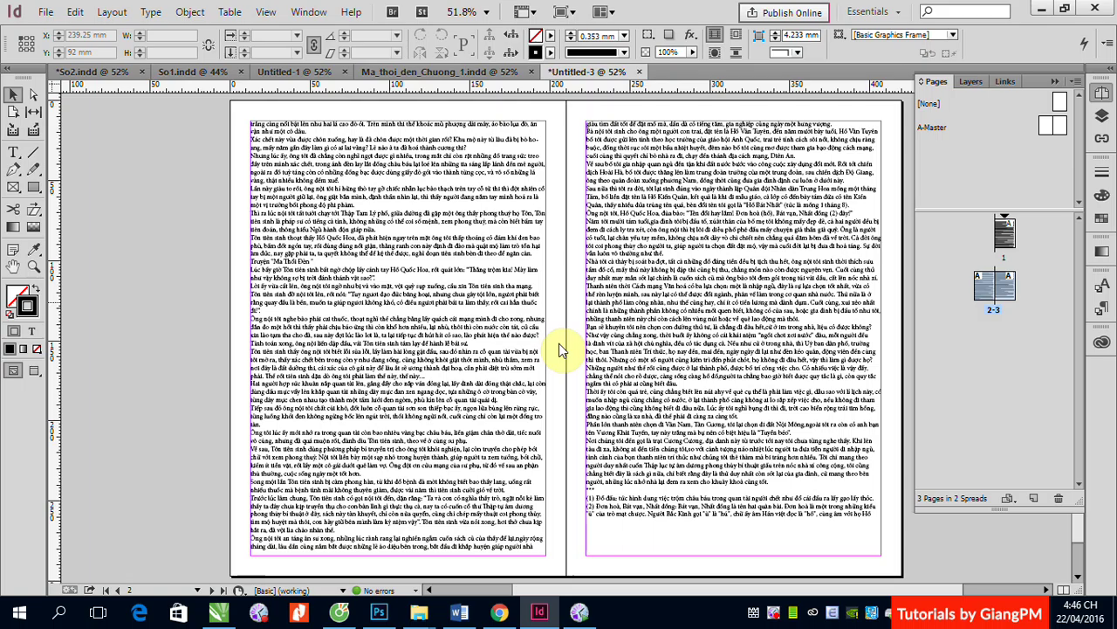
Step: Create another one-page A4 document for the third chapter with the A4_doc preset
{"action": "left_click", "coordinate": [46, 12]}
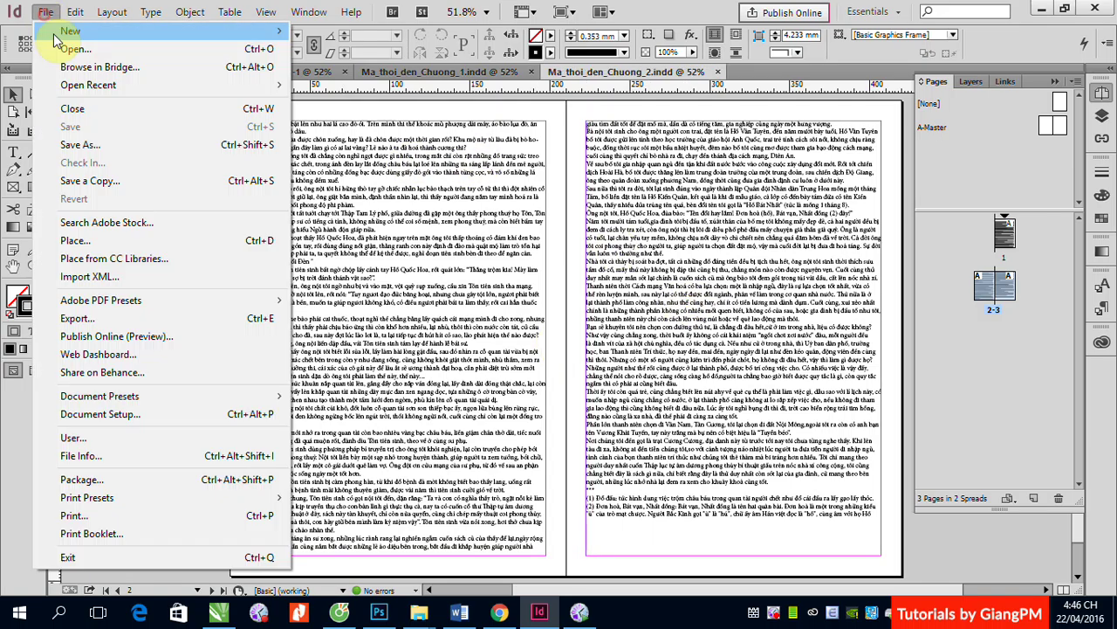
{"action": "left_click", "coordinate": [305, 34]}
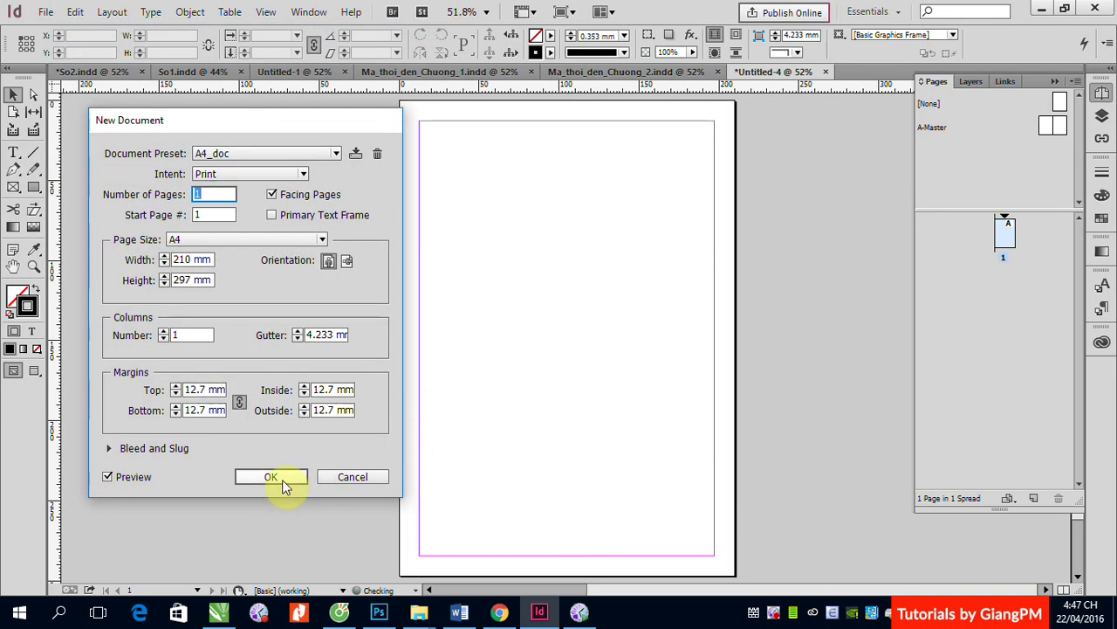
{"action": "left_click", "coordinate": [282, 479]}
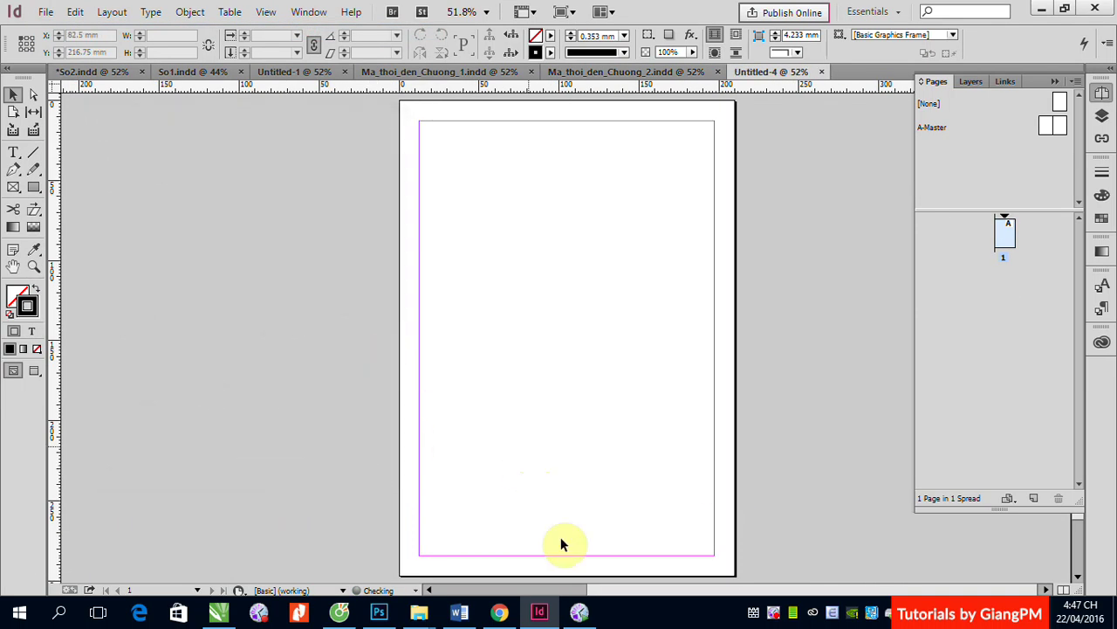
Step: Switch to Chrome and go on to Q.1 - Chương 3: Ngôi mộ trong núi
{"action": "left_click", "coordinate": [499, 612]}
{"action": "scroll", "coordinate": [598, 384], "scroll_direction": "down", "scroll_amount": 4}
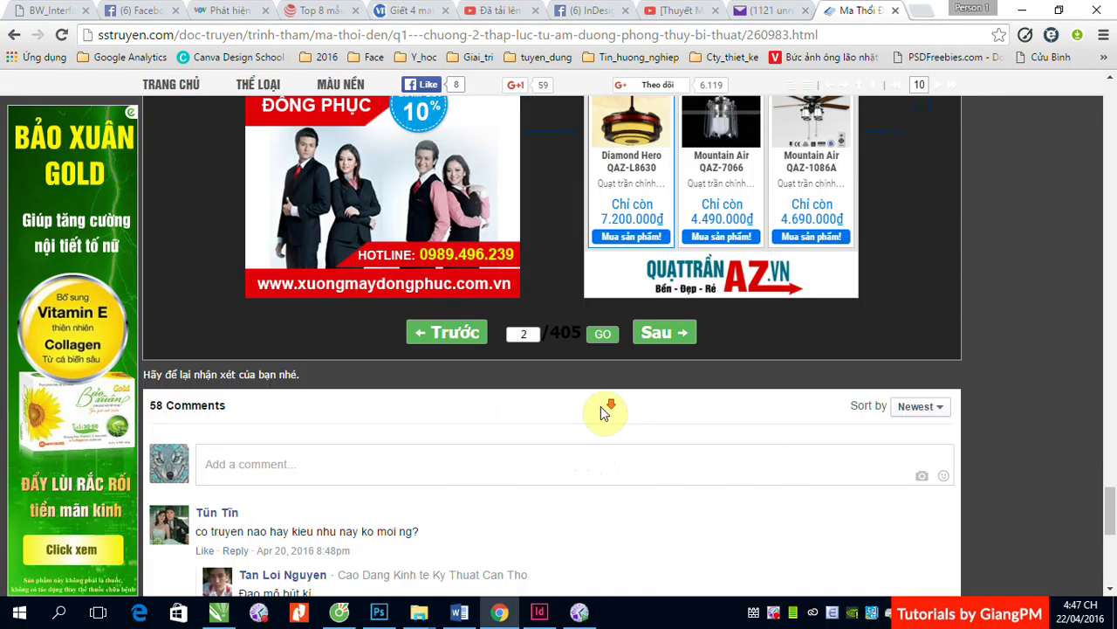
{"action": "left_click", "coordinate": [655, 335]}
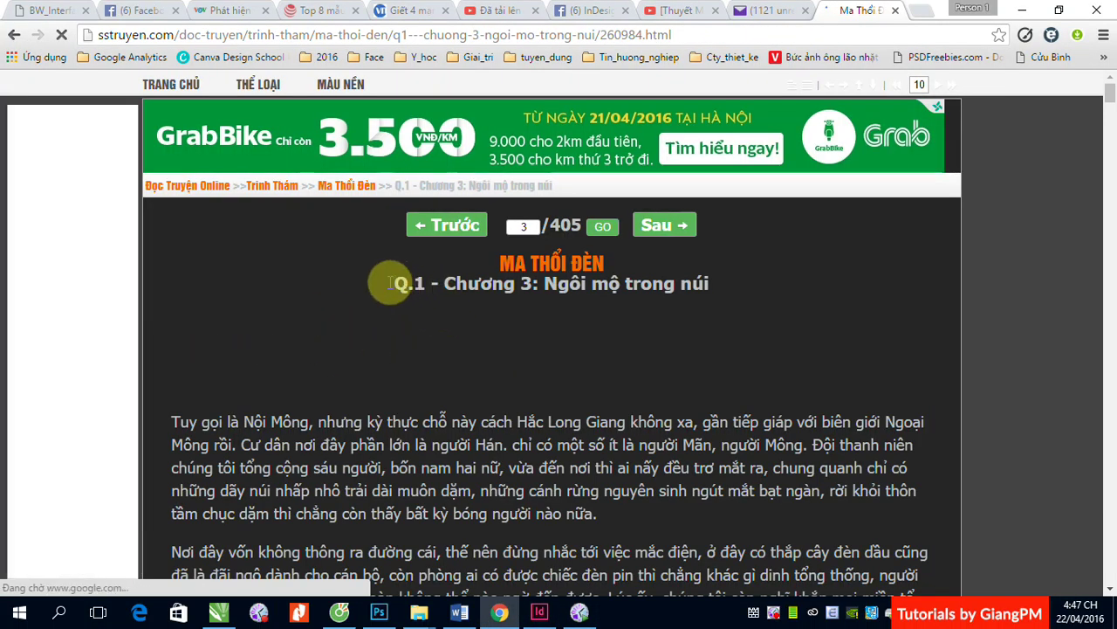
Step: Select and copy the full Chương 3 text, from its heading through the final paragraph before the adverts
{"action": "left_click_drag", "start_coordinate": [392, 281], "coordinate": [738, 385]}
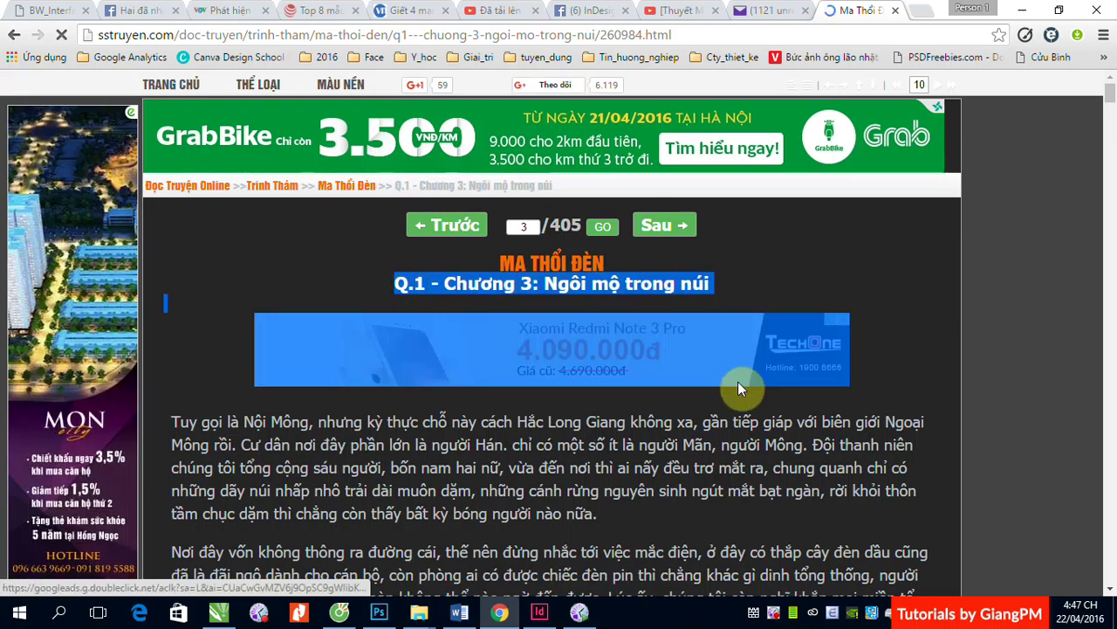
{"action": "scroll", "coordinate": [737, 401], "scroll_direction": "down", "scroll_amount": 10}
{"action": "scroll", "coordinate": [738, 479], "scroll_direction": "down", "scroll_amount": 15}
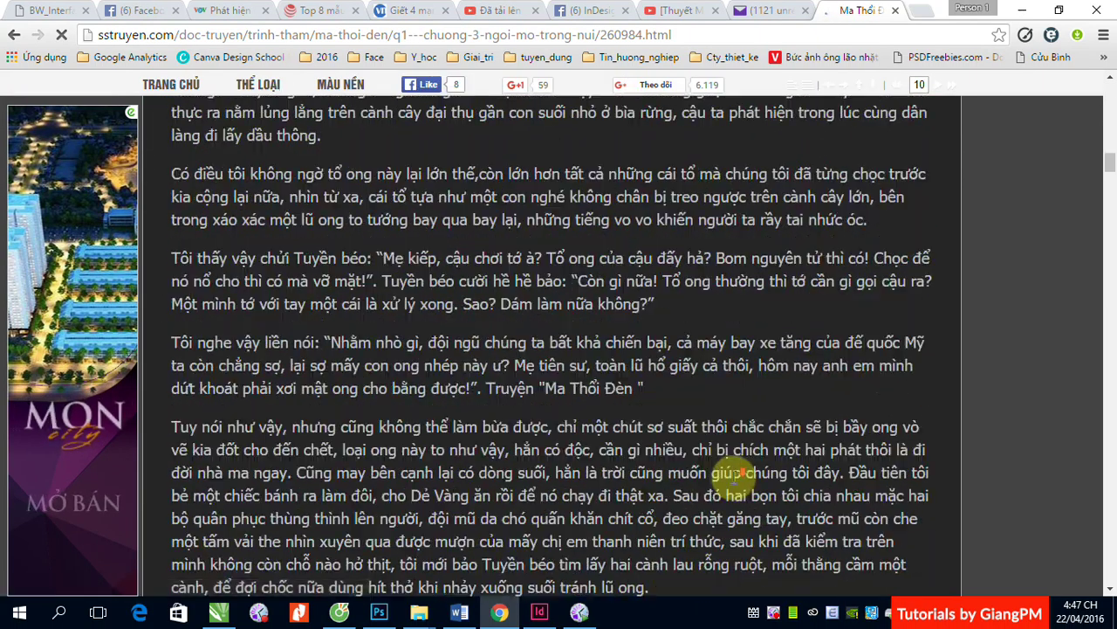
{"action": "scroll", "coordinate": [731, 478], "scroll_direction": "down", "scroll_amount": 15}
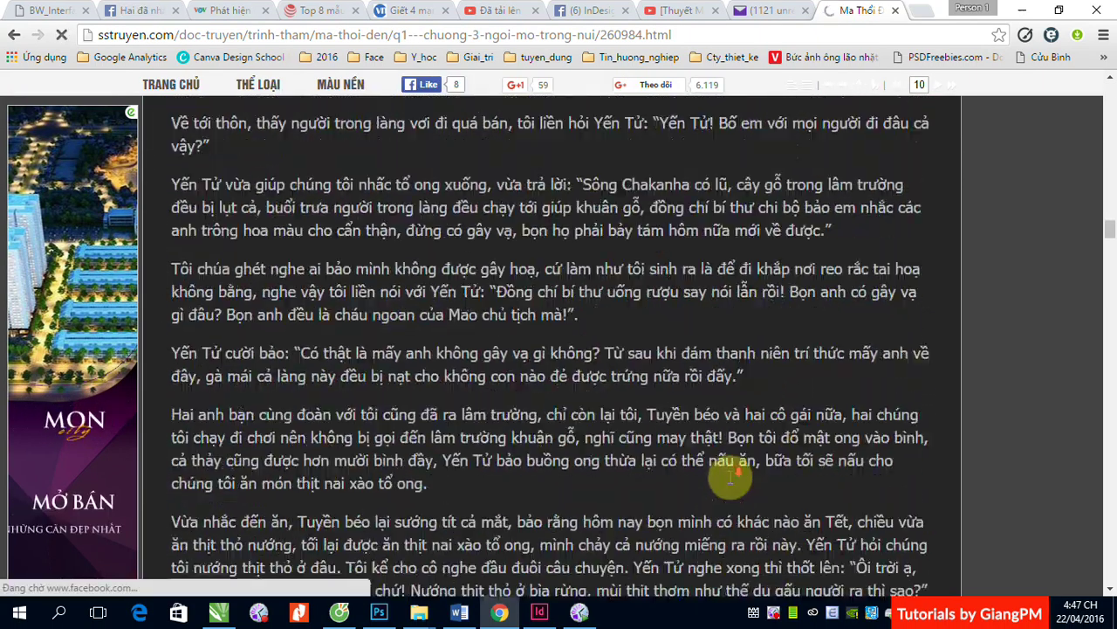
{"action": "scroll", "coordinate": [729, 482], "scroll_direction": "down", "scroll_amount": 10}
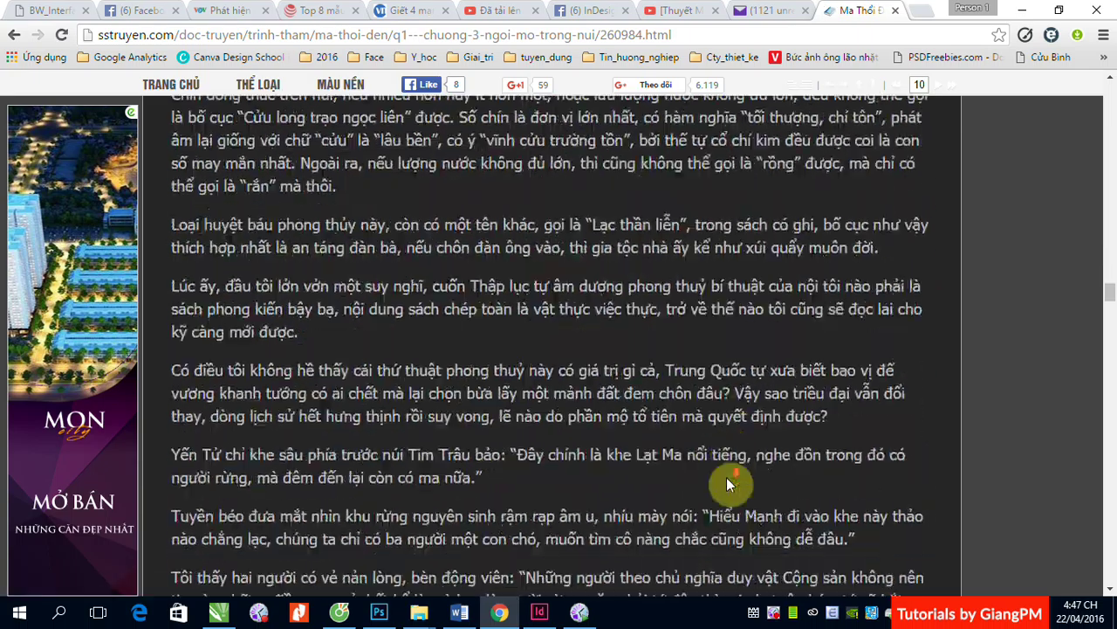
{"action": "scroll", "coordinate": [730, 482], "scroll_direction": "down", "scroll_amount": 5}
{"action": "scroll", "coordinate": [729, 482], "scroll_direction": "down", "scroll_amount": 5}
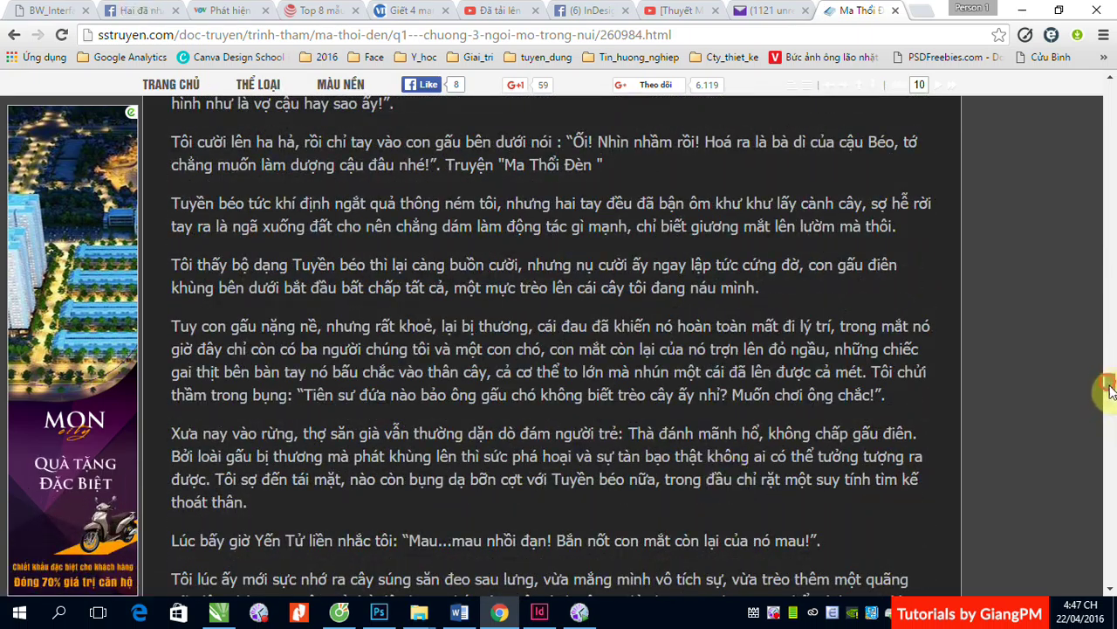
{"action": "left_click_drag", "start_coordinate": [1107, 404], "coordinate": [1107, 552]}
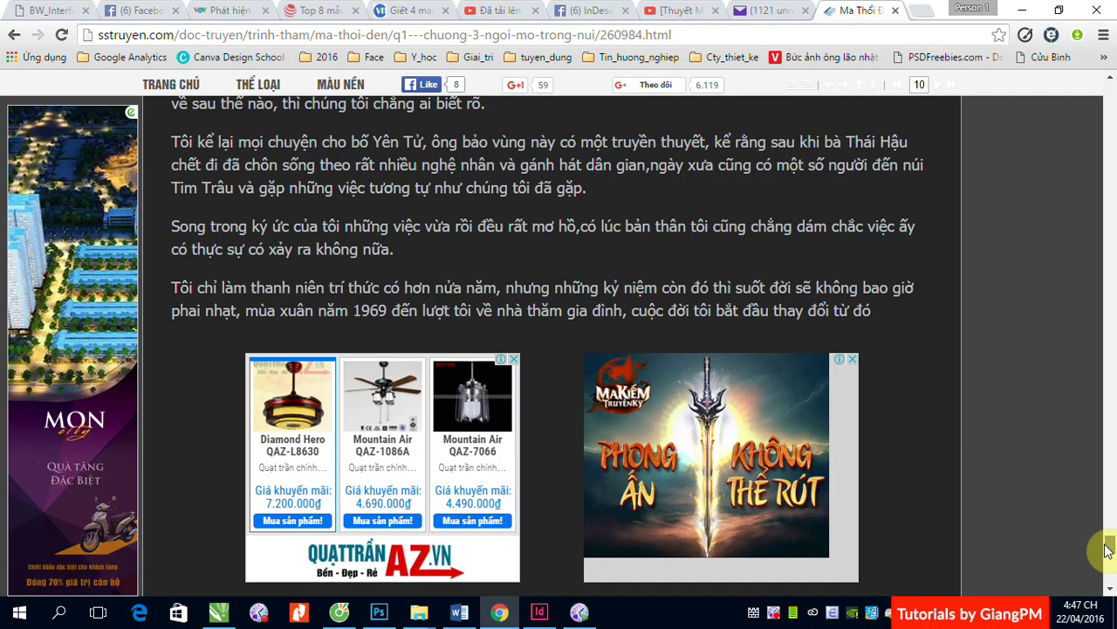
{"action": "left_click", "coordinate": [886, 317], "text": "shift"}
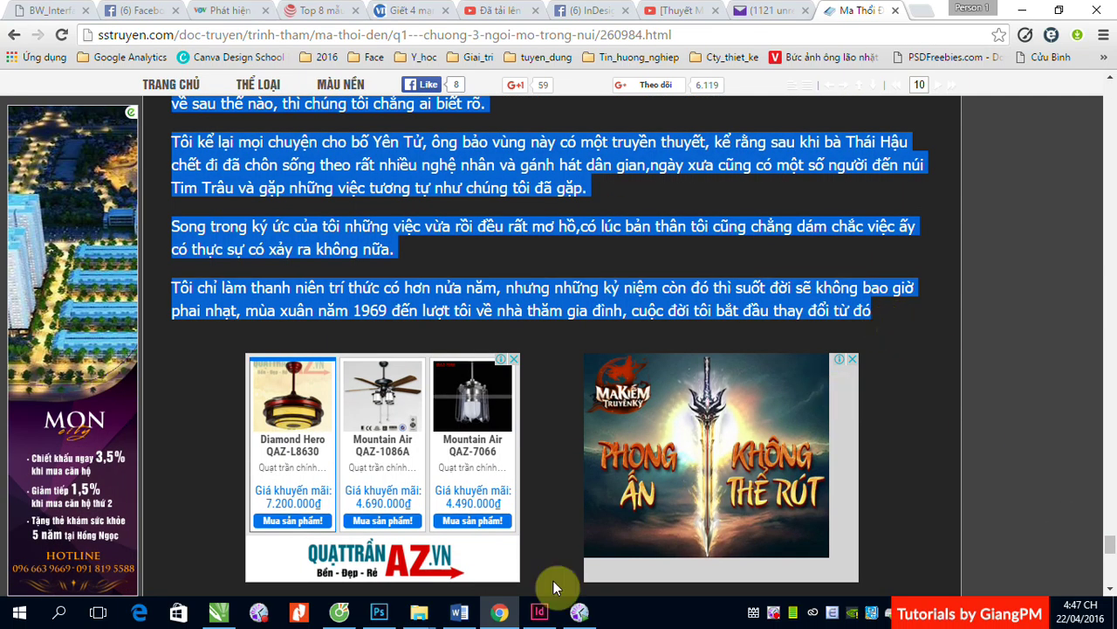
Step: Switch to InDesign, paste the chapter text onto the blank page, and enlarge its frame to fill the page margins
{"action": "left_click", "coordinate": [540, 611]}
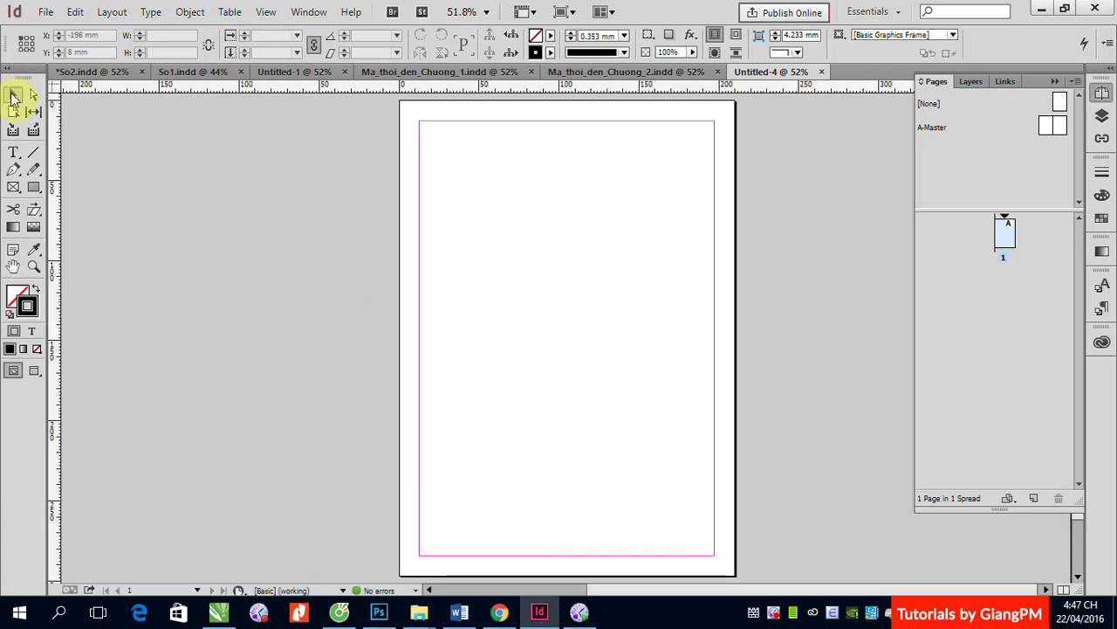
{"action": "key", "text": "ctrl+v"}
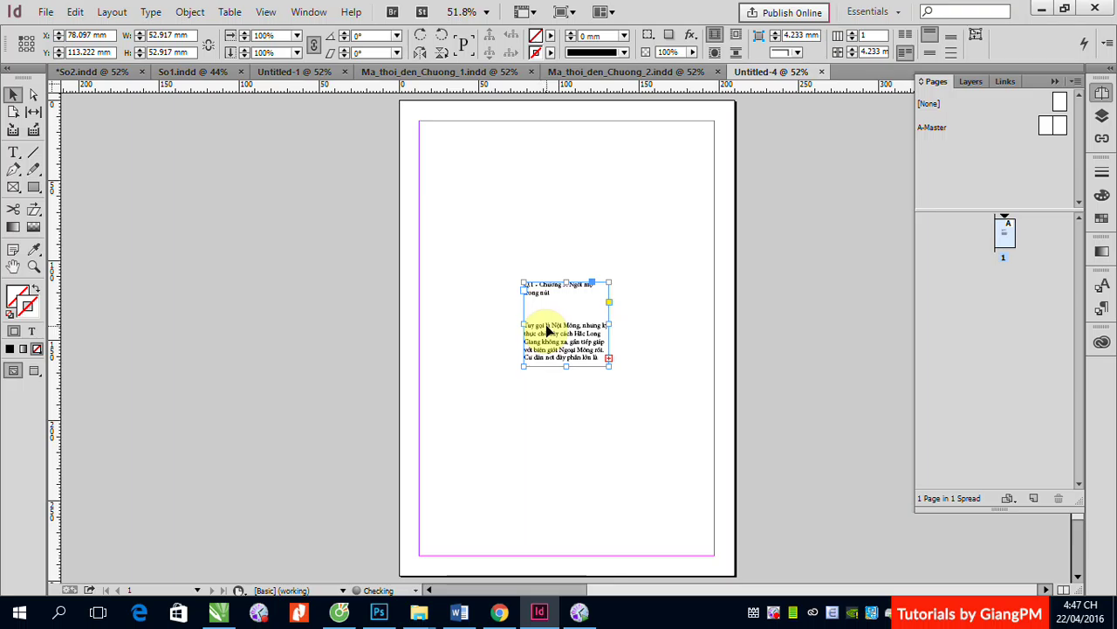
{"action": "left_click_drag", "start_coordinate": [544, 325], "coordinate": [715, 174]}
{"action": "left_click_drag", "start_coordinate": [566, 205], "coordinate": [566, 555]}
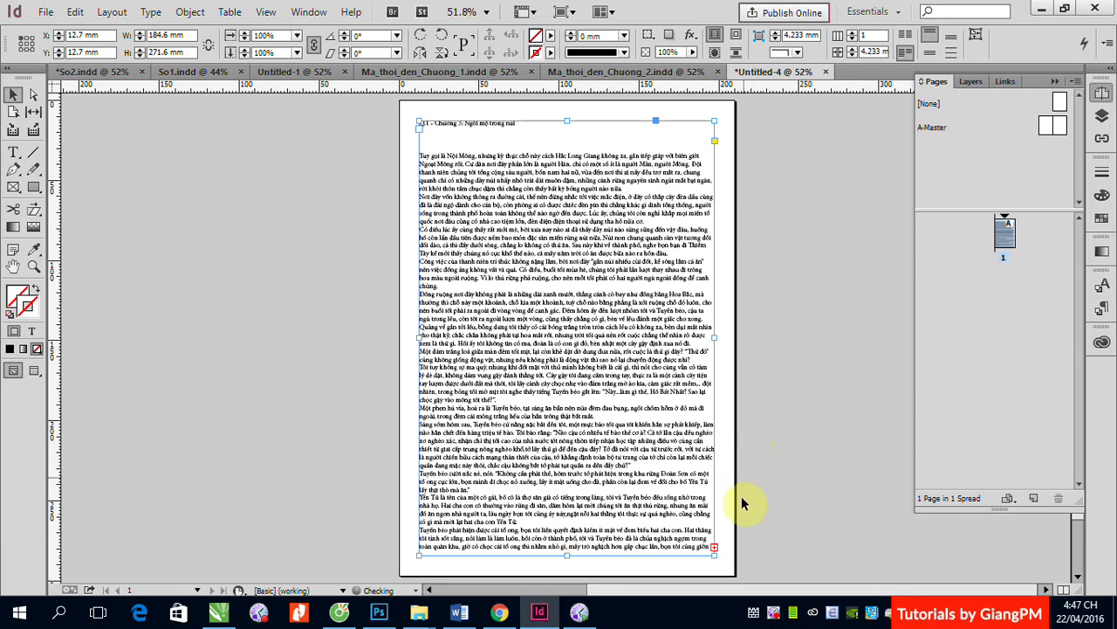
Step: Add a second page and autoflow the overset Chương 3 text from that page's upper-left margin corner
{"action": "left_click", "coordinate": [714, 547]}
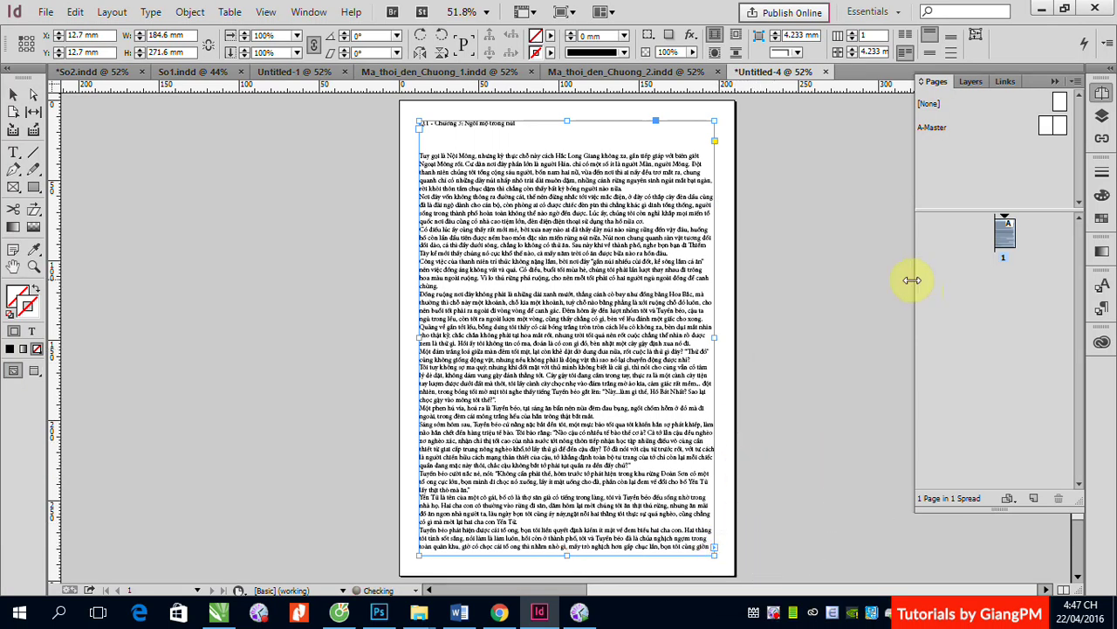
{"action": "left_click", "coordinate": [1035, 498]}
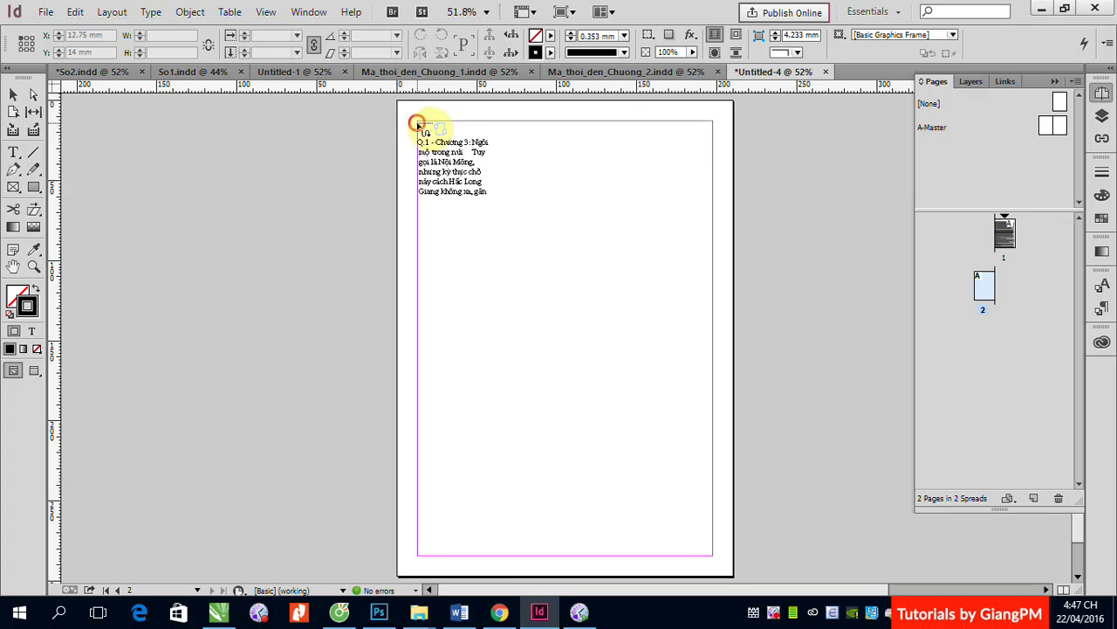
{"action": "left_click", "coordinate": [420, 125], "text": "shift"}
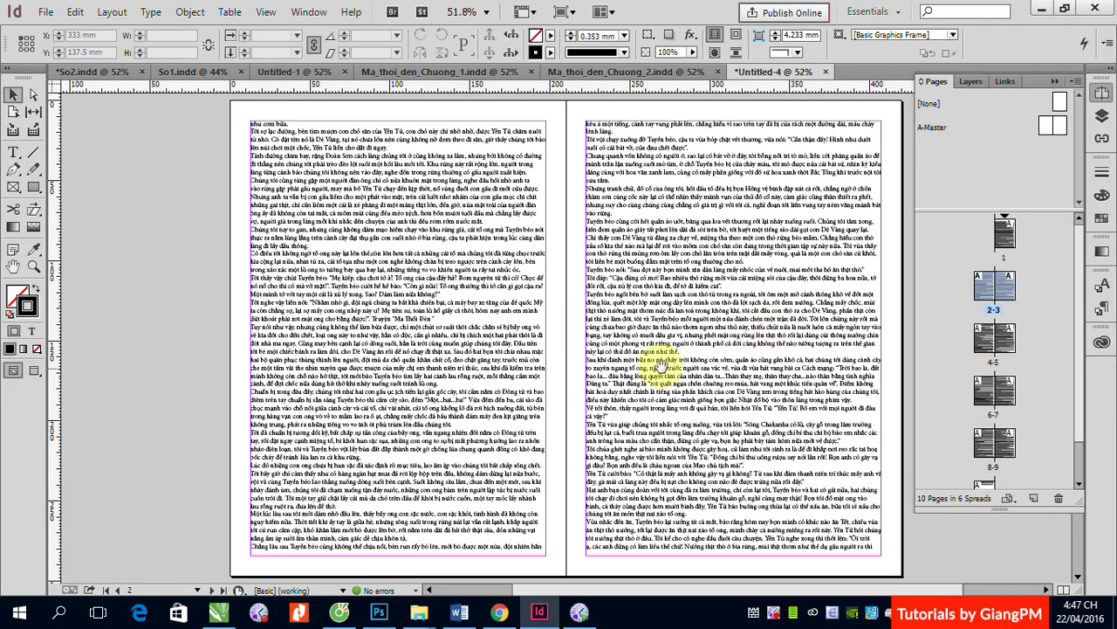
Step: Save the document as Ma_thoi_den_Chuong_3.indd, basing the file name on the existing Ma_thoi_den_Chuong_2.indd
{"action": "key", "text": "ctrl+s"}
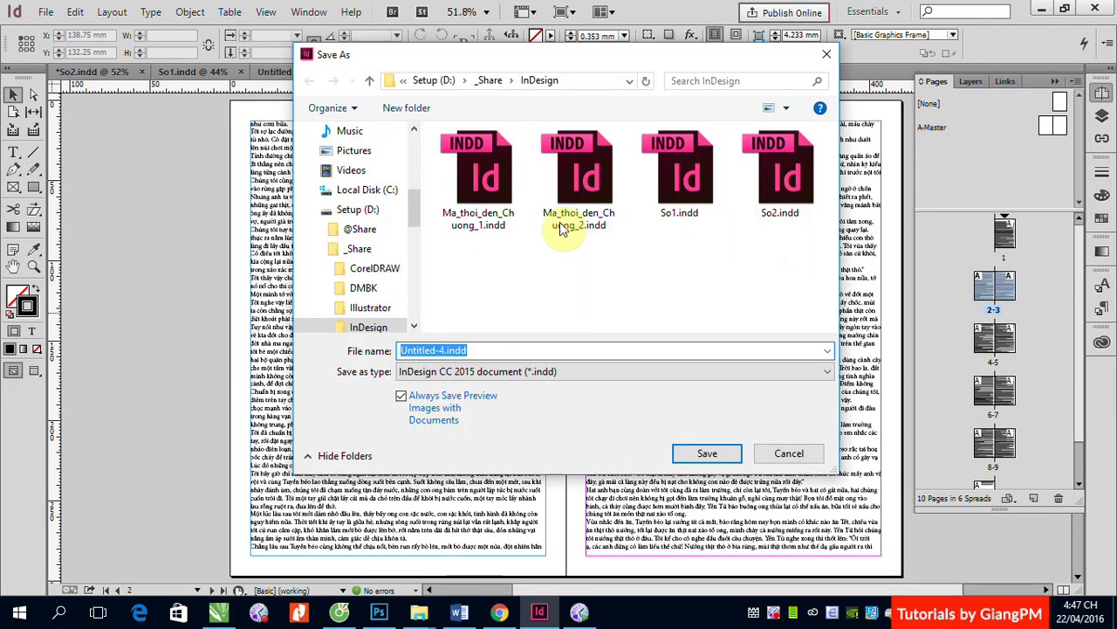
{"action": "left_click", "coordinate": [583, 175]}
{"action": "left_click", "coordinate": [547, 349]}
{"action": "left_click", "coordinate": [553, 349]}
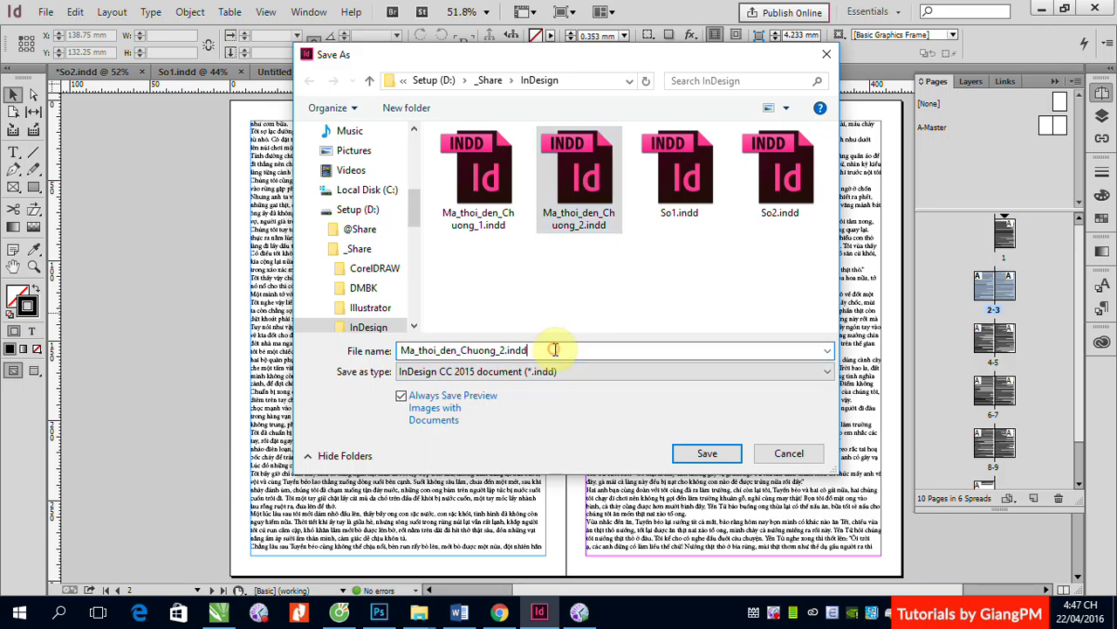
{"action": "key", "text": "Left"}
{"action": "key", "text": "Left"}
{"action": "key", "text": "BackSpace"}
{"action": "type", "text": "3"}
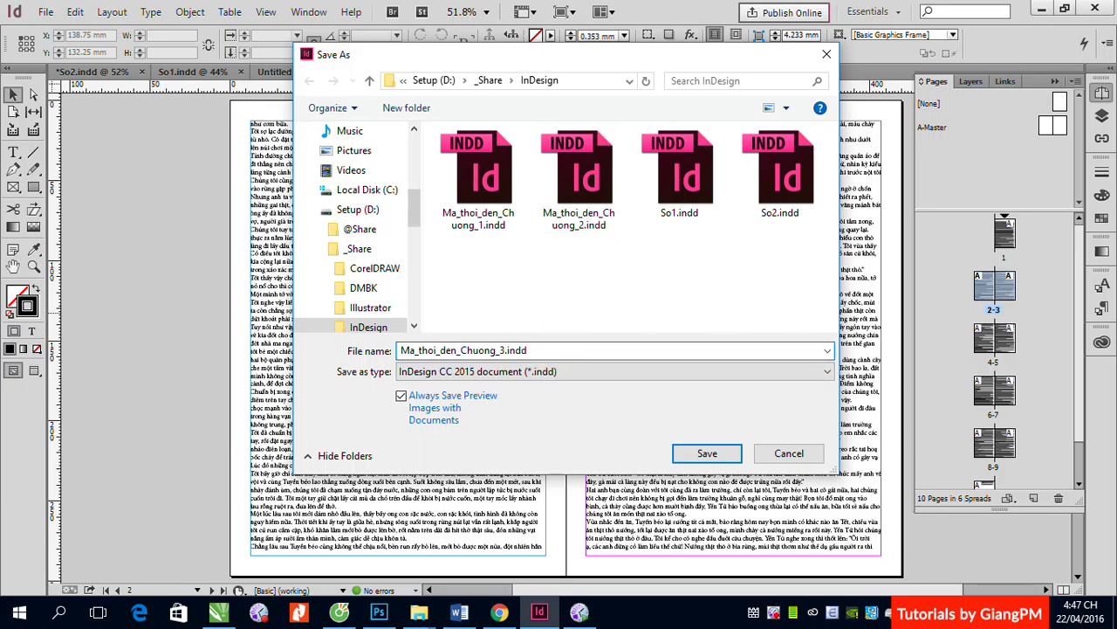
{"action": "key", "text": "Return"}
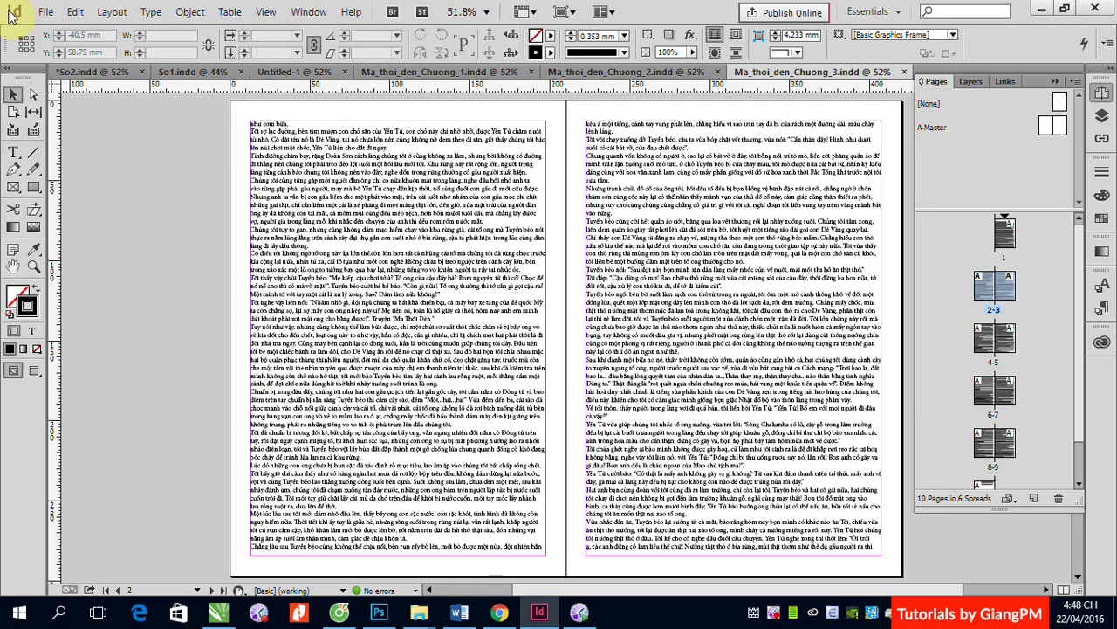
{"action": "left_click", "coordinate": [46, 11]}
{"action": "mouse_move", "coordinate": [72, 30]}
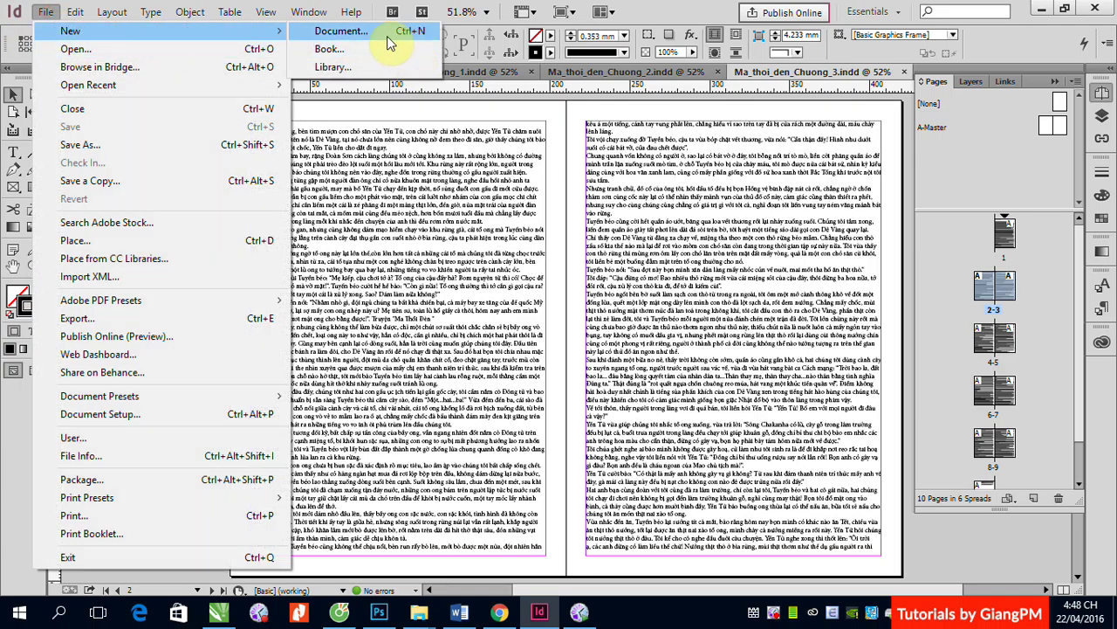
{"action": "left_click", "coordinate": [391, 30]}
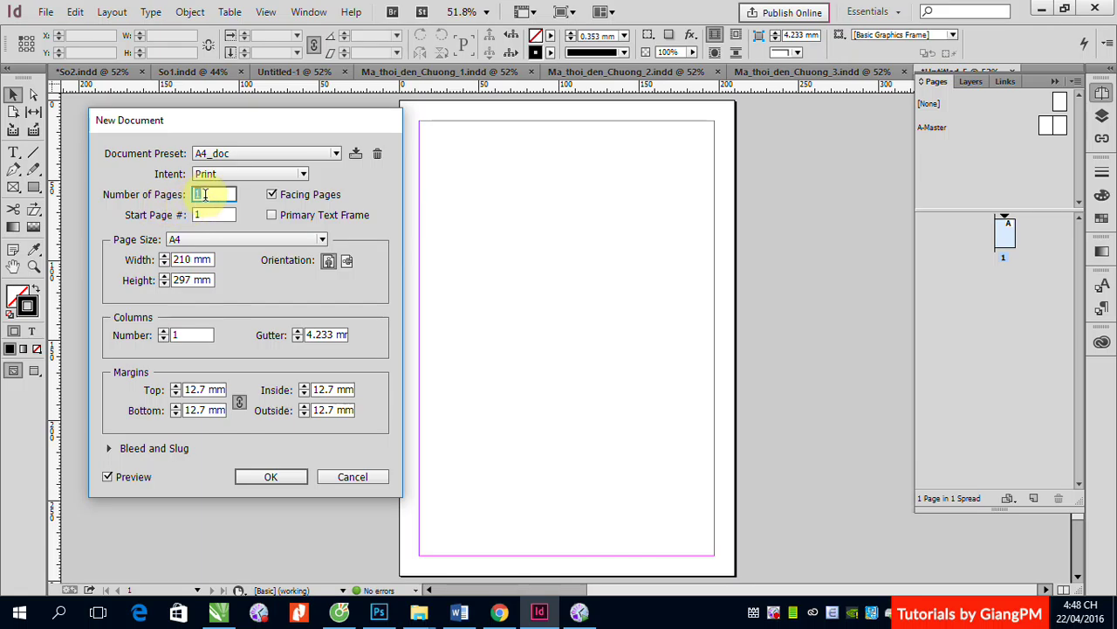
{"action": "key", "text": "BackSpace"}
{"action": "left_click", "coordinate": [333, 476]}
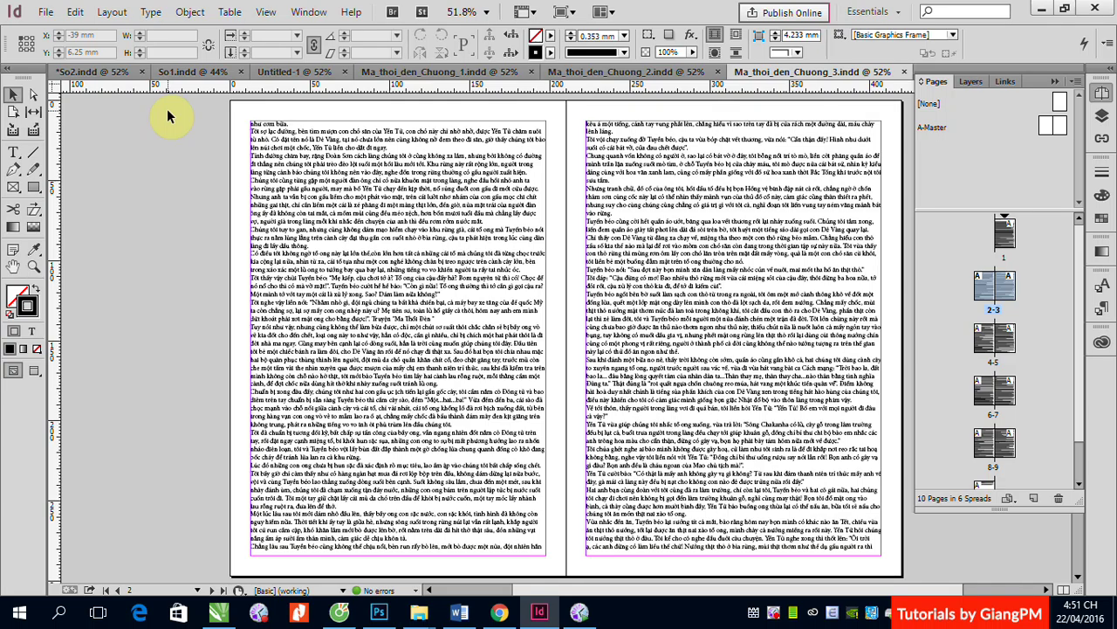
{"action": "left_click", "coordinate": [48, 13]}
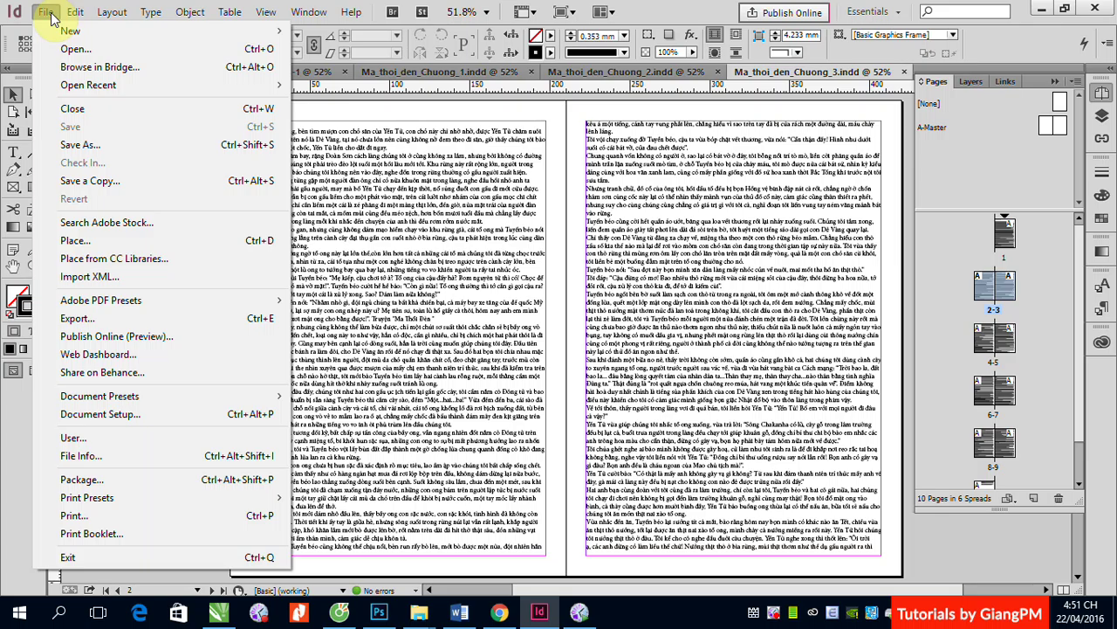
{"action": "mouse_move", "coordinate": [148, 34]}
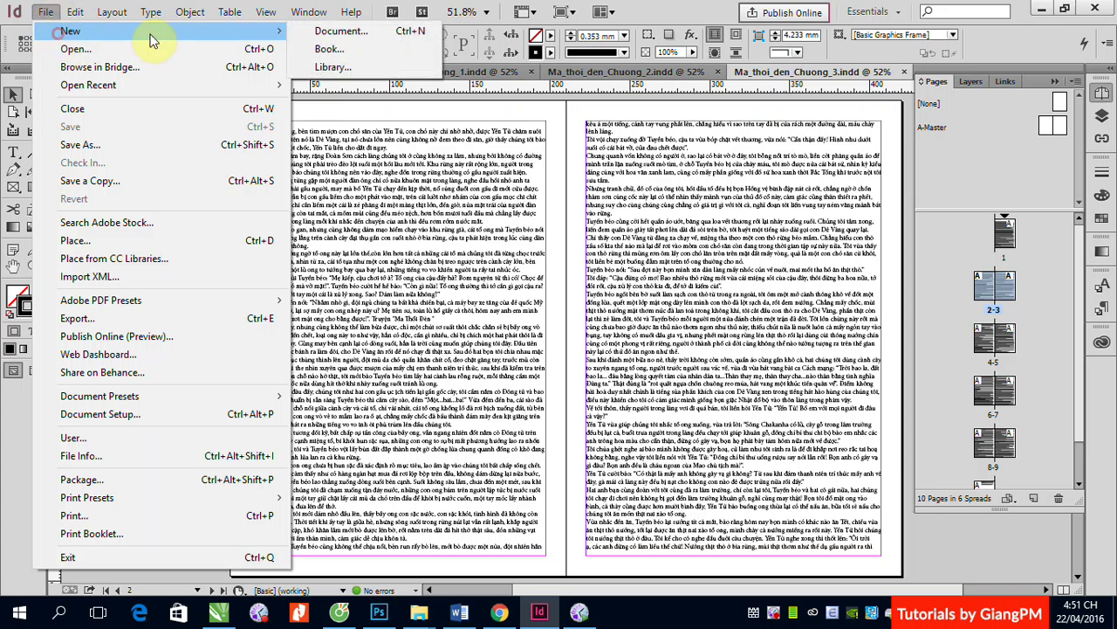
{"action": "left_click", "coordinate": [348, 52]}
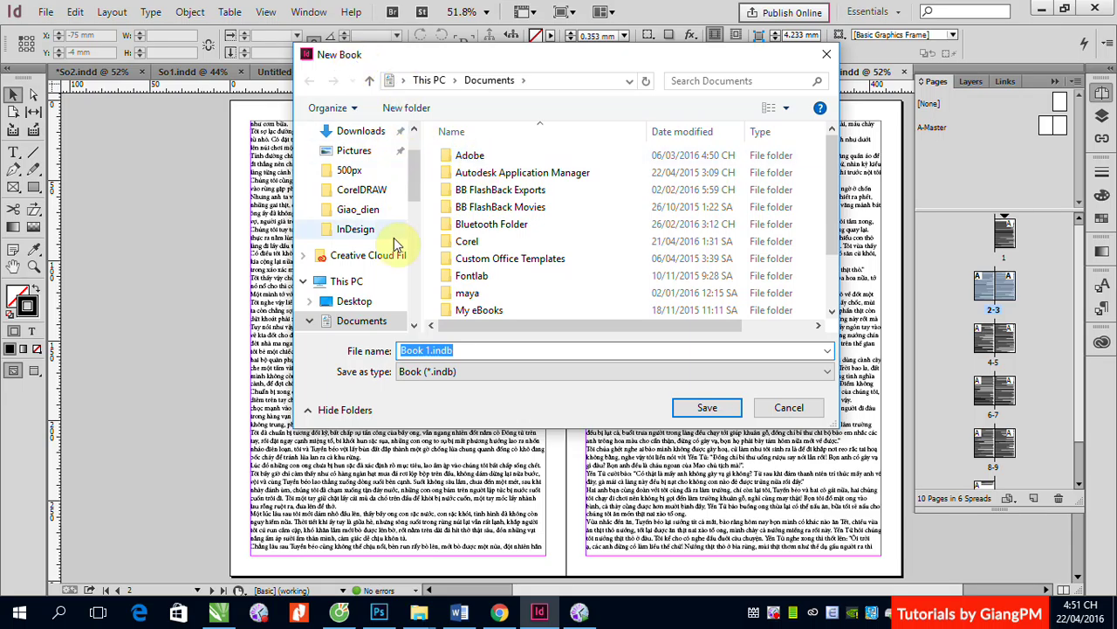
{"action": "scroll", "coordinate": [412, 191], "scroll_direction": "up", "scroll_amount": 2}
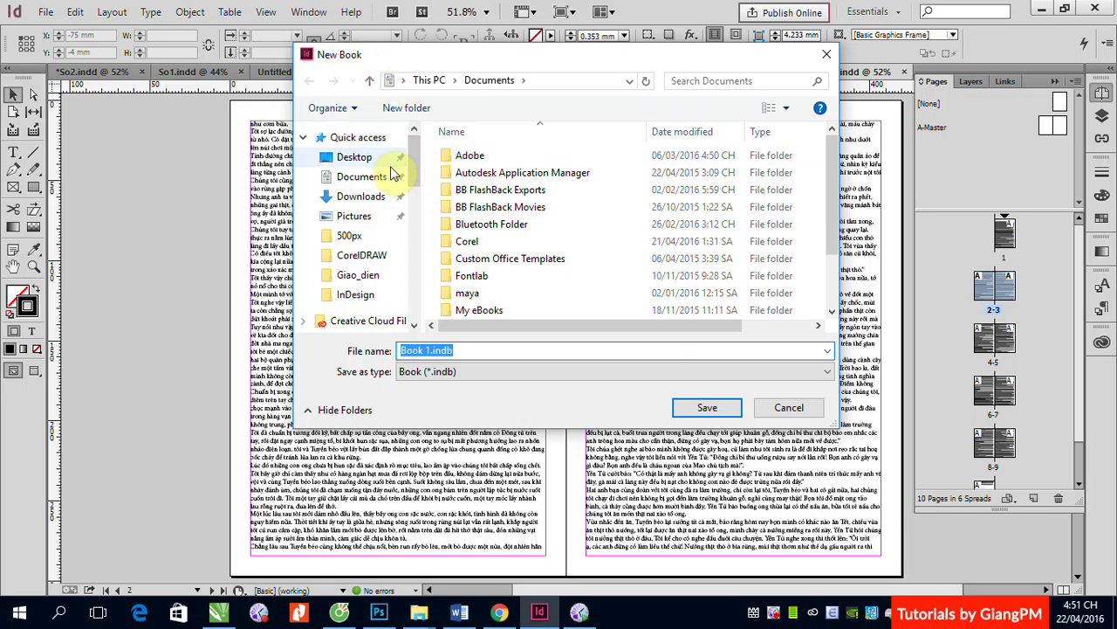
{"action": "left_click", "coordinate": [785, 407]}
Step: Check which folder holds the saved chapter documents, without saving another copy
{"action": "left_click", "coordinate": [49, 16]}
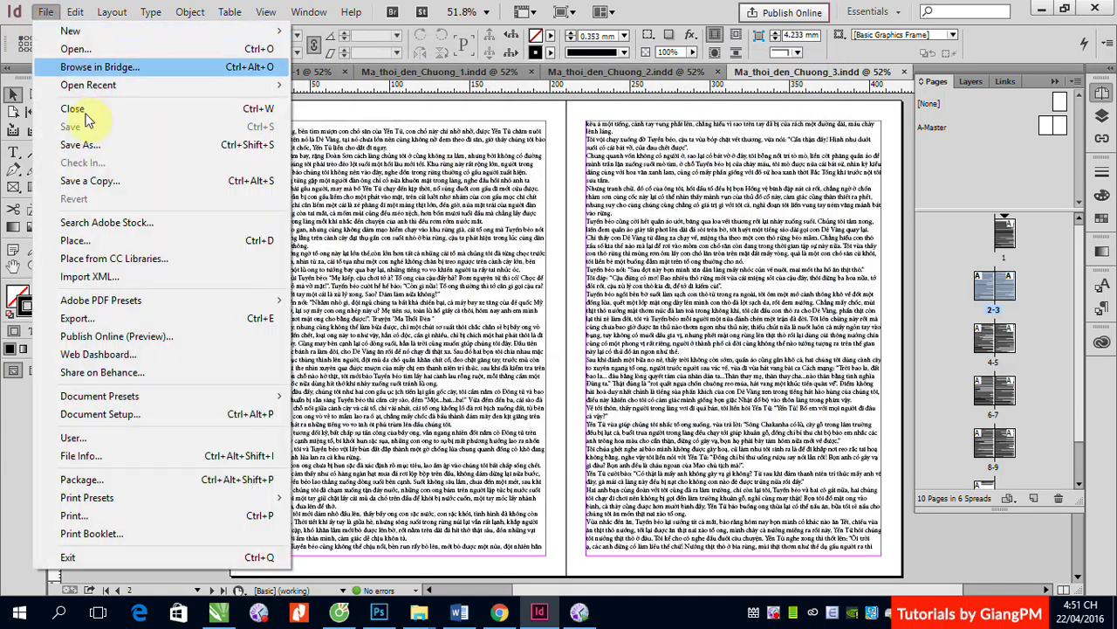
{"action": "left_click", "coordinate": [97, 143]}
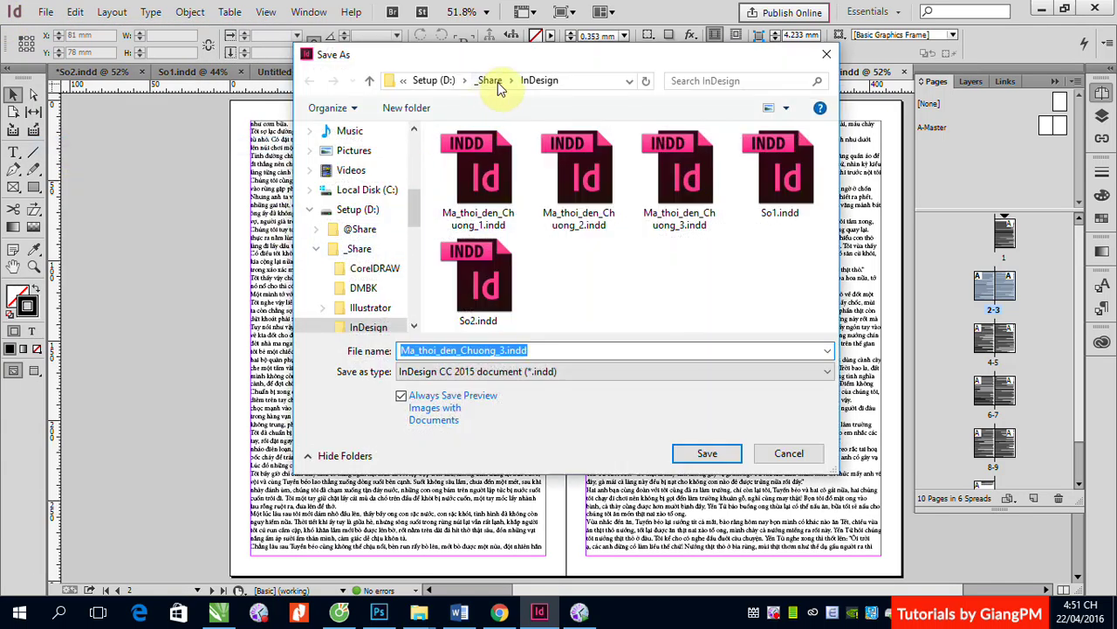
{"action": "left_click", "coordinate": [790, 455]}
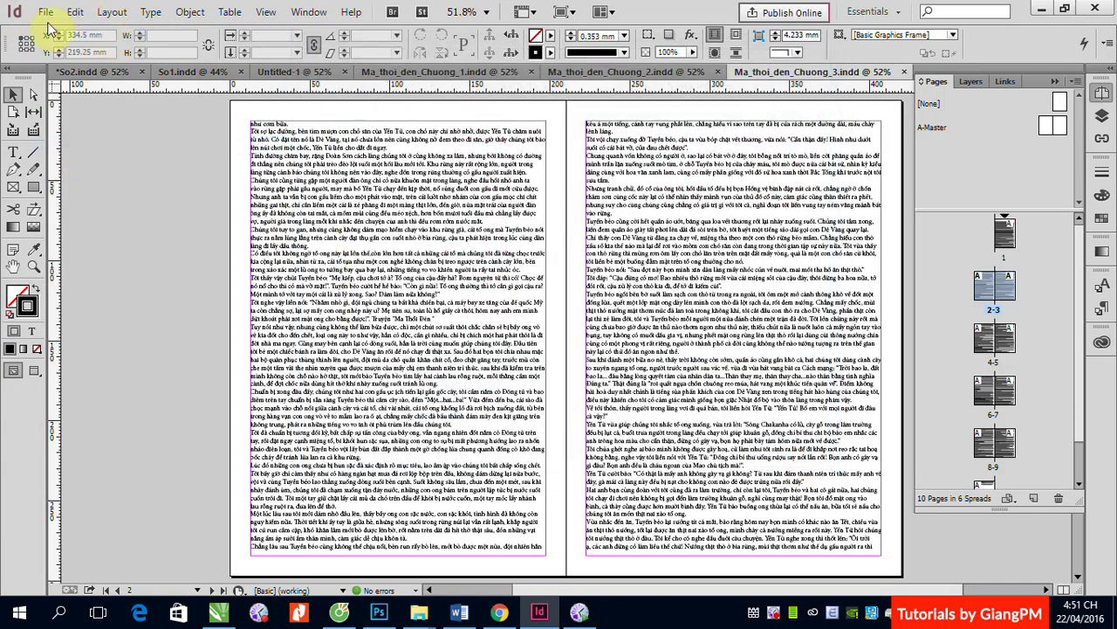
Step: Create a new book file named Ma_thoi_den in the InDesign folder under _Share on drive D
{"action": "left_click", "coordinate": [45, 13]}
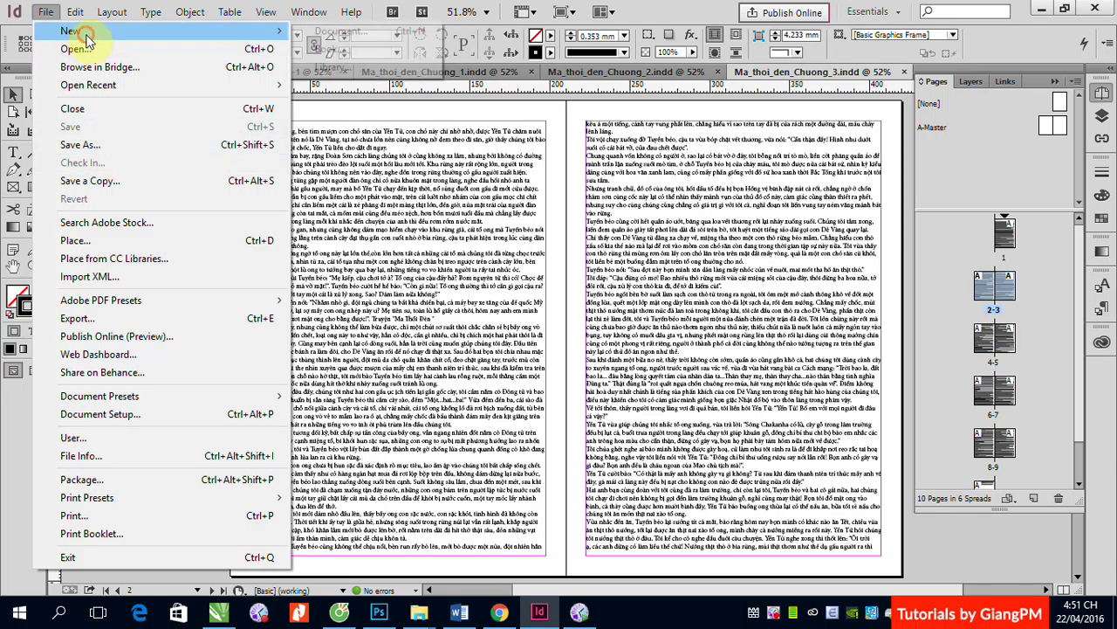
{"action": "left_click", "coordinate": [327, 48]}
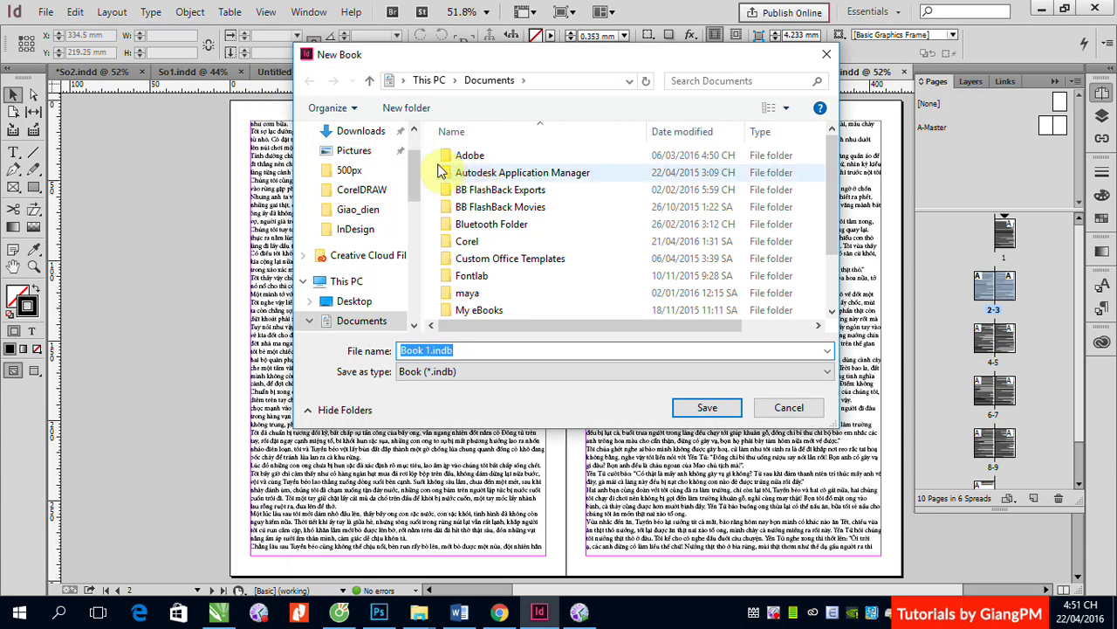
{"action": "left_click_drag", "start_coordinate": [416, 173], "coordinate": [404, 280]}
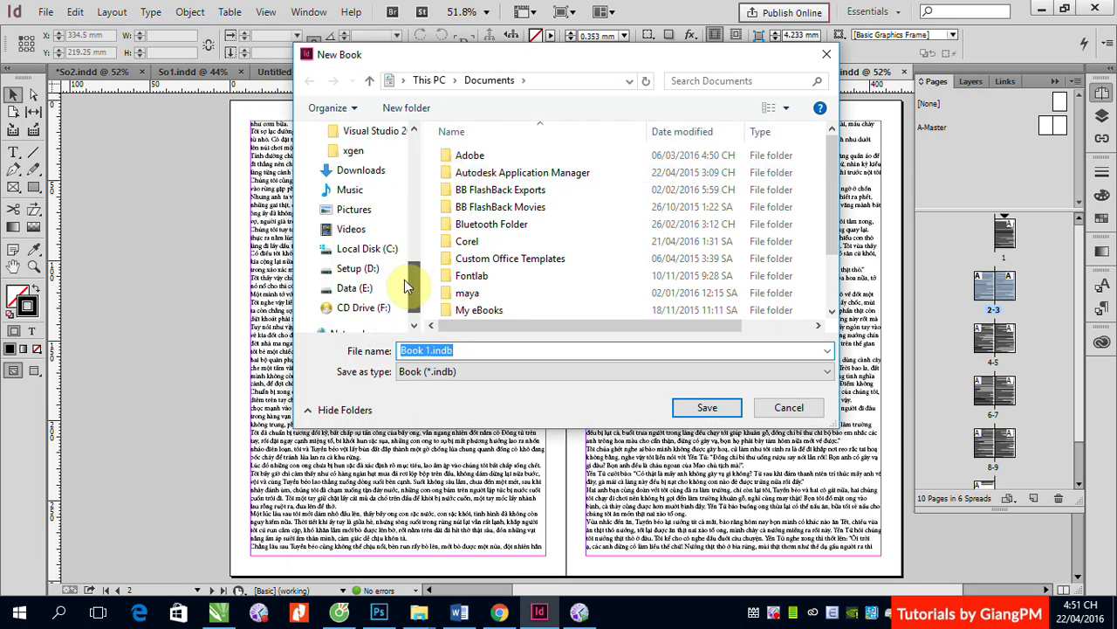
{"action": "left_click", "coordinate": [357, 268]}
{"action": "double_click", "coordinate": [472, 174]}
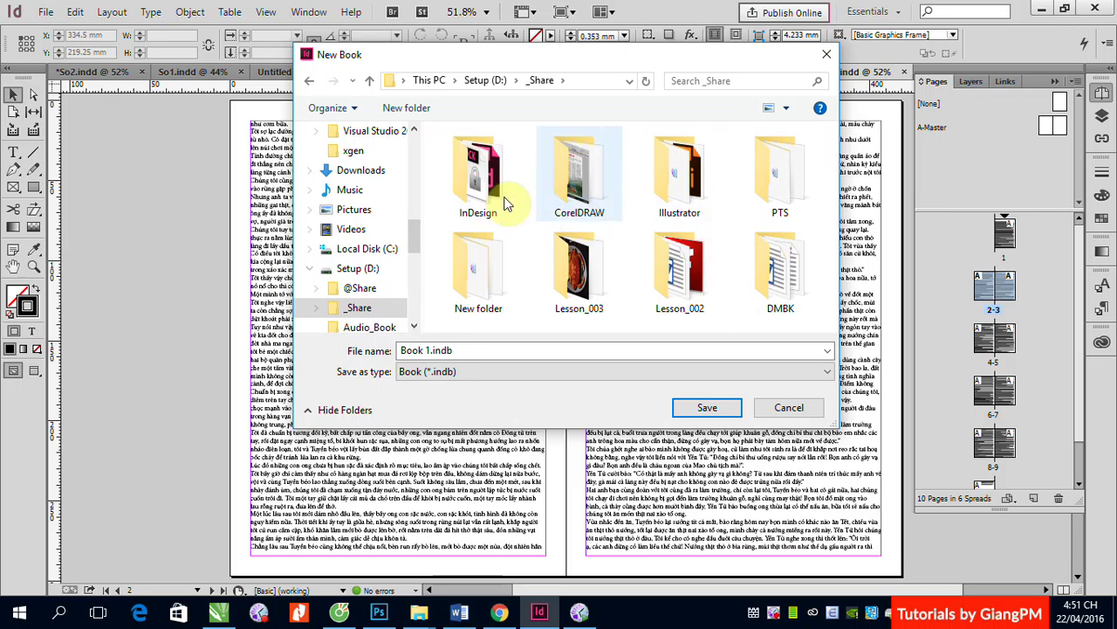
{"action": "double_click", "coordinate": [493, 188]}
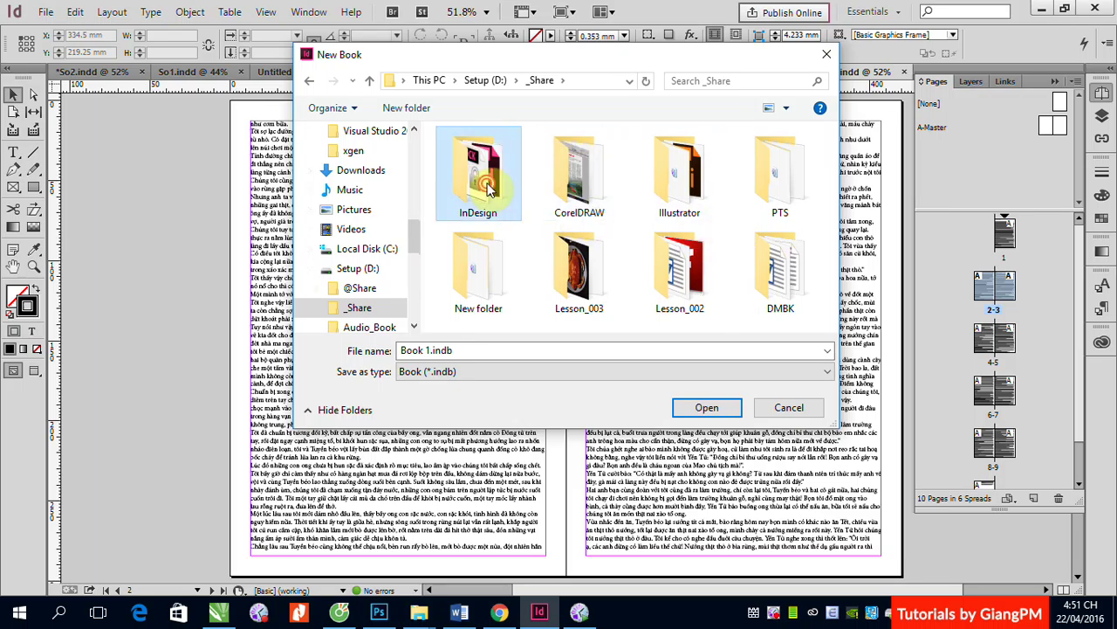
{"action": "left_click", "coordinate": [475, 350]}
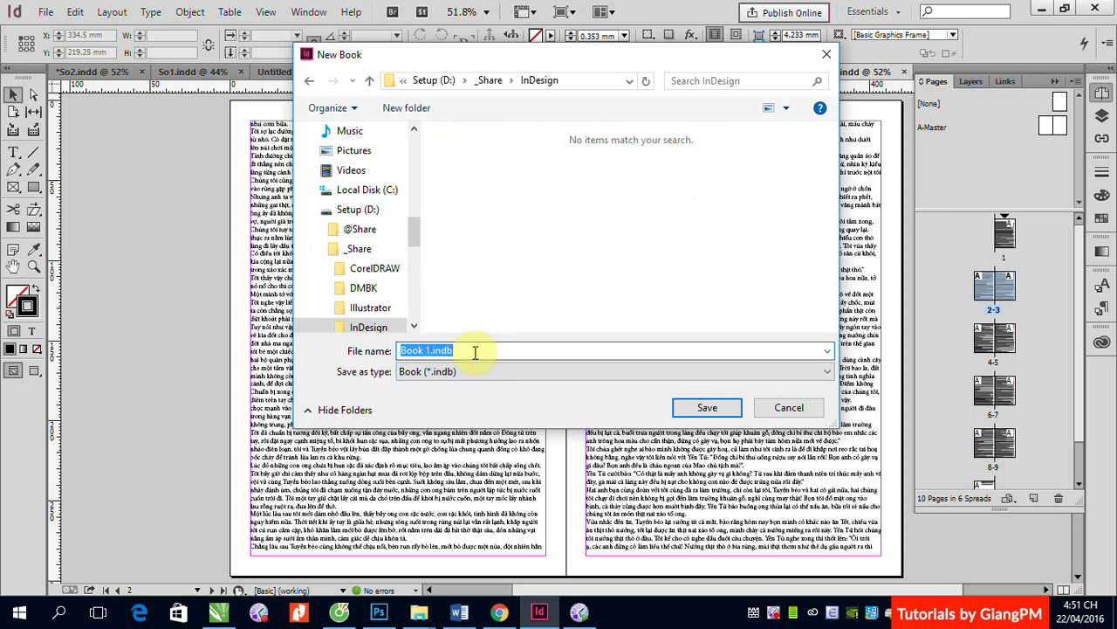
{"action": "type", "text": "Ma_"}
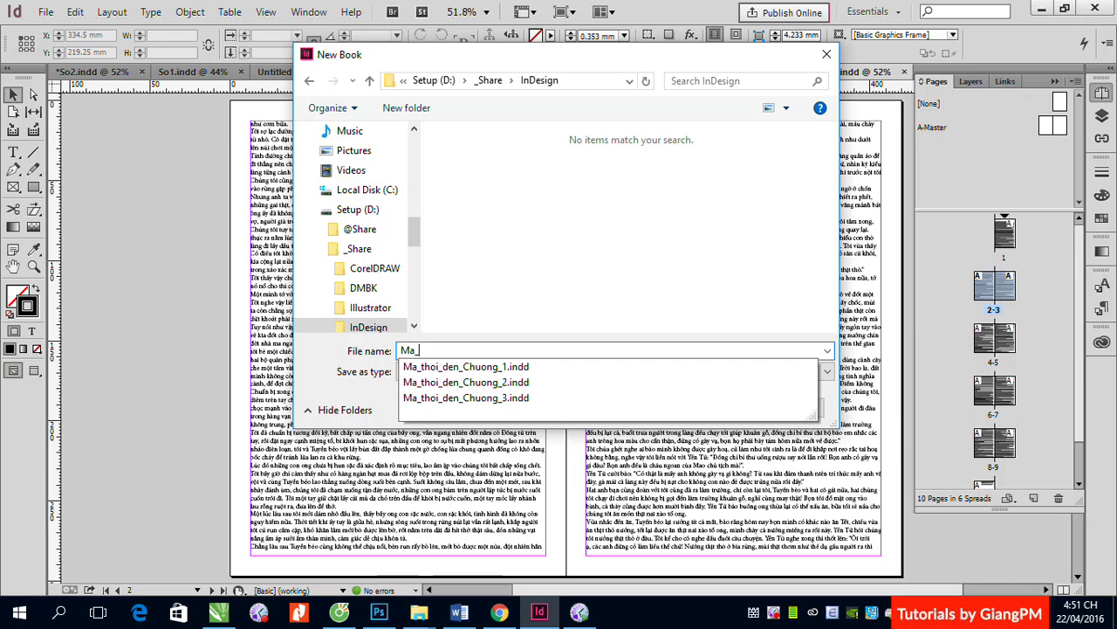
{"action": "type", "text": "thoi_den"}
{"action": "key", "text": "Return"}
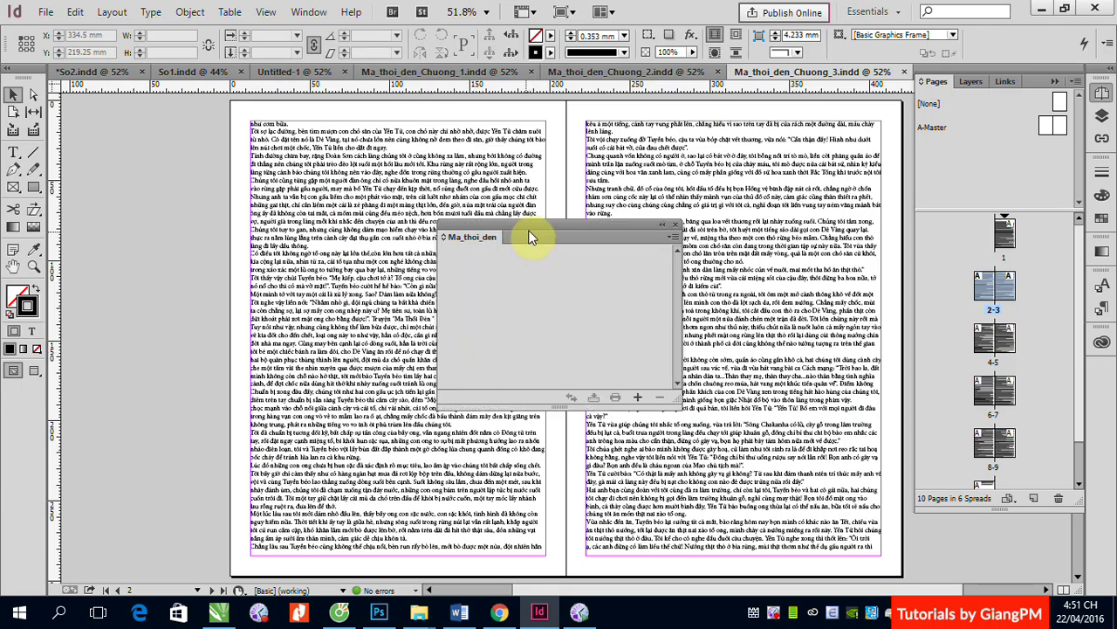
Step: Add Ma_thoi_den_Chuong_1.indd, Ma_thoi_den_Chuong_2.indd and Ma_thoi_den_Chuong_3.indd, in that order, to the Ma_thoi_den book
{"action": "left_click_drag", "start_coordinate": [528, 230], "coordinate": [271, 188]}
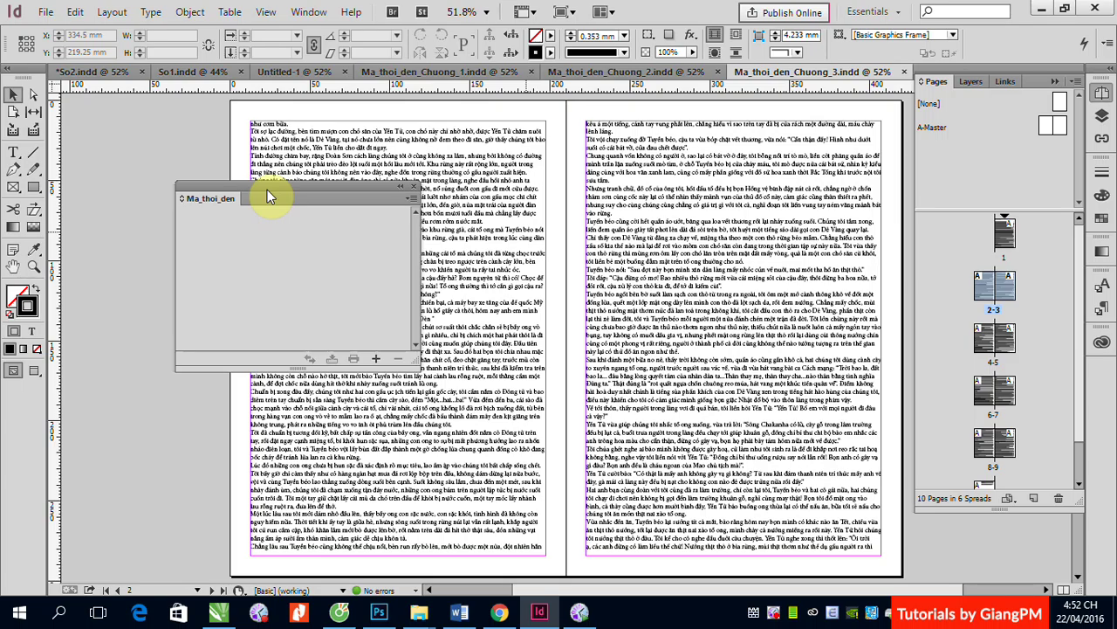
{"action": "left_click", "coordinate": [374, 358]}
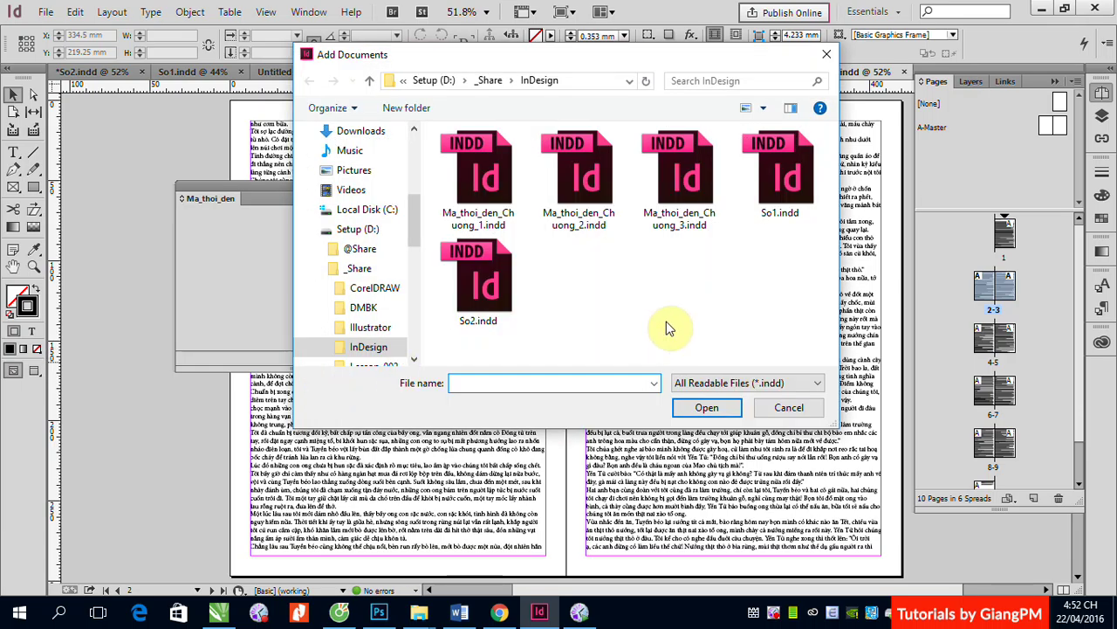
{"action": "left_click", "coordinate": [490, 180]}
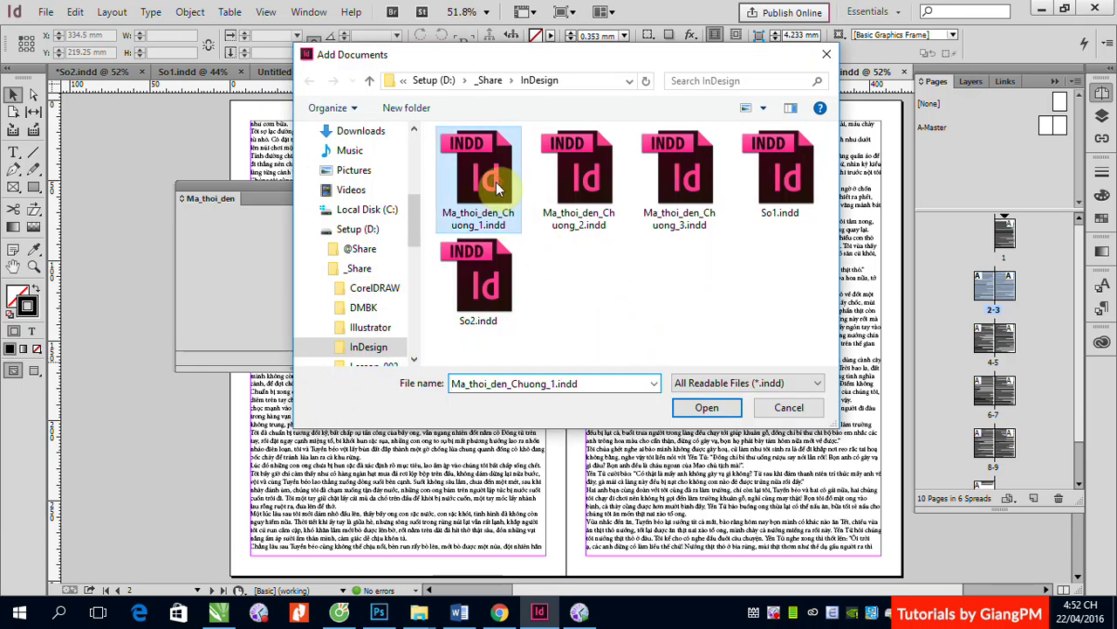
{"action": "left_click", "coordinate": [709, 410]}
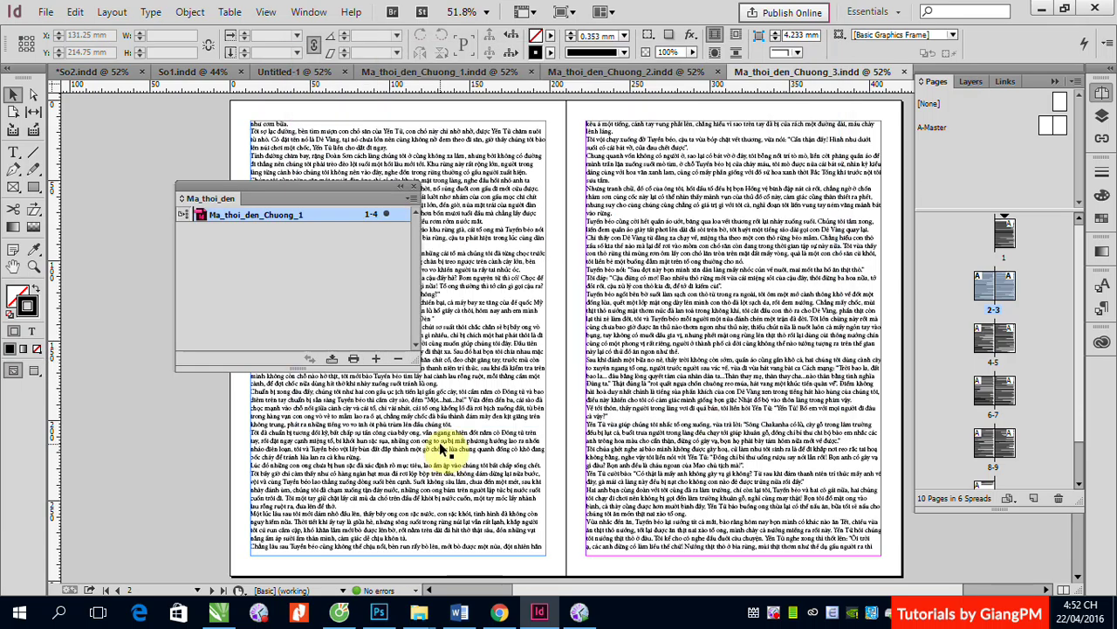
{"action": "left_click", "coordinate": [376, 359]}
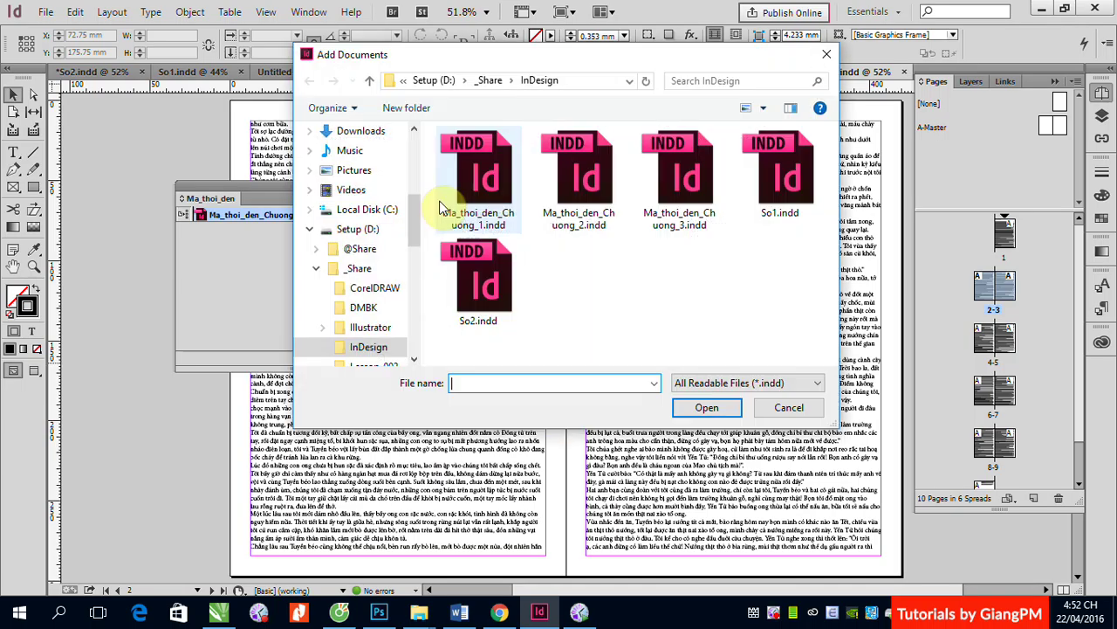
{"action": "left_click", "coordinate": [579, 179]}
{"action": "left_click", "coordinate": [711, 408]}
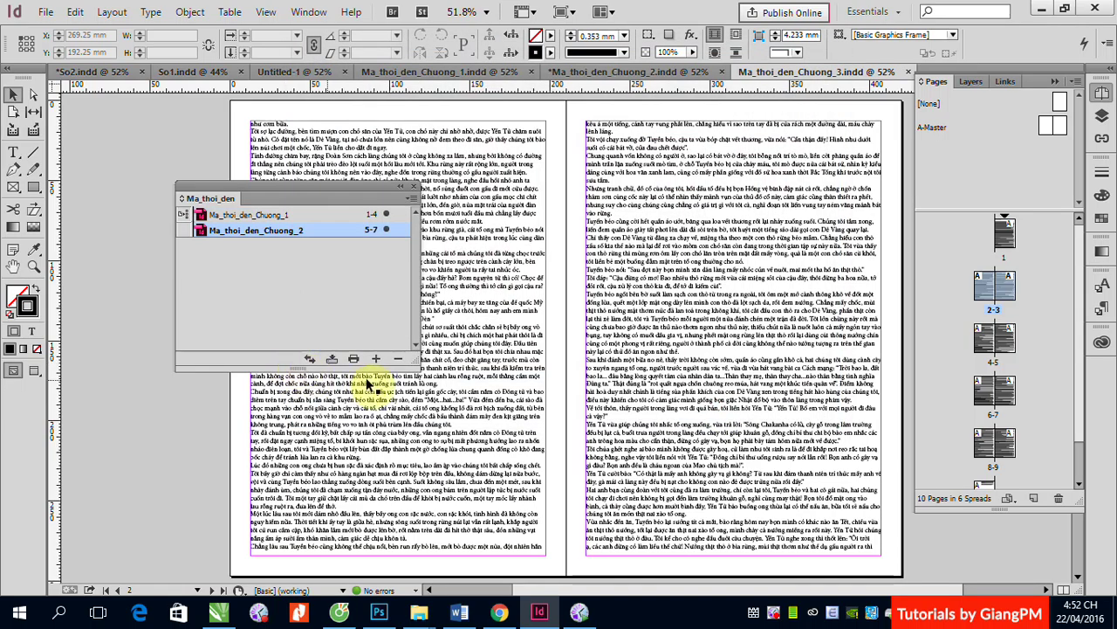
{"action": "left_click", "coordinate": [375, 358]}
{"action": "left_click", "coordinate": [680, 180]}
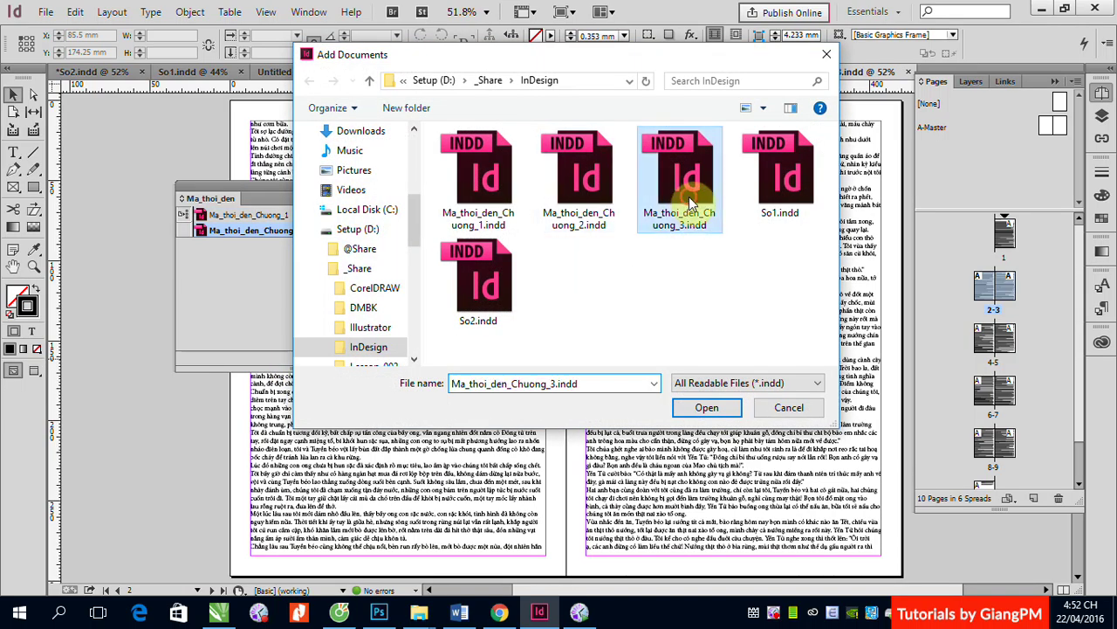
{"action": "left_click", "coordinate": [706, 406]}
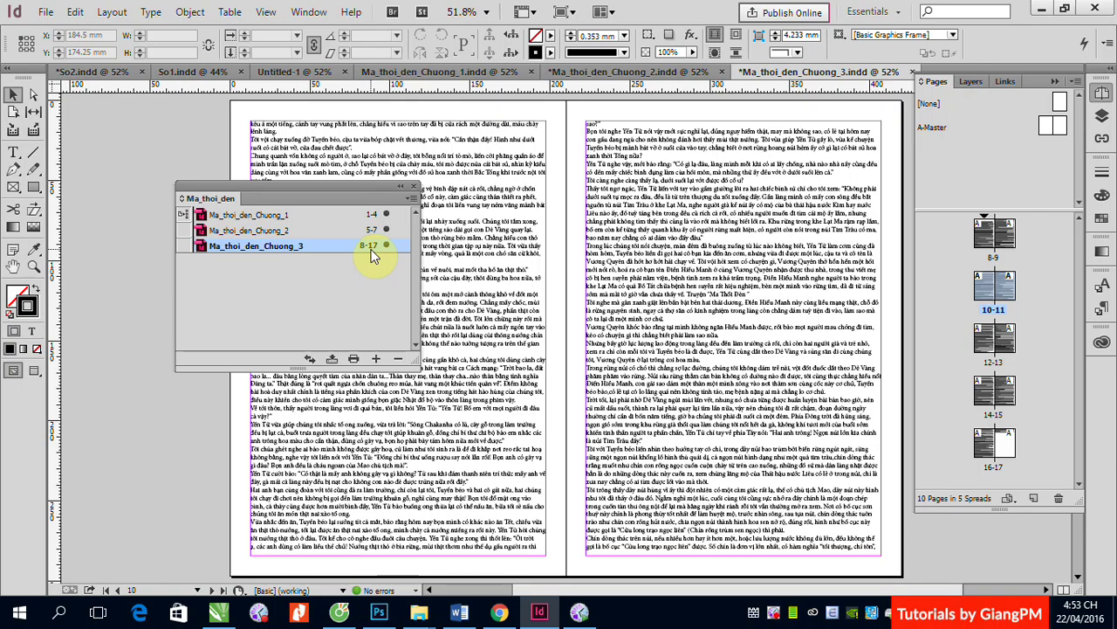
Step: Close the Ma_thoi_den book without saving and delete Ma_thoi_den.indb from the InDesign folder without opening any file
{"action": "left_click", "coordinate": [415, 188]}
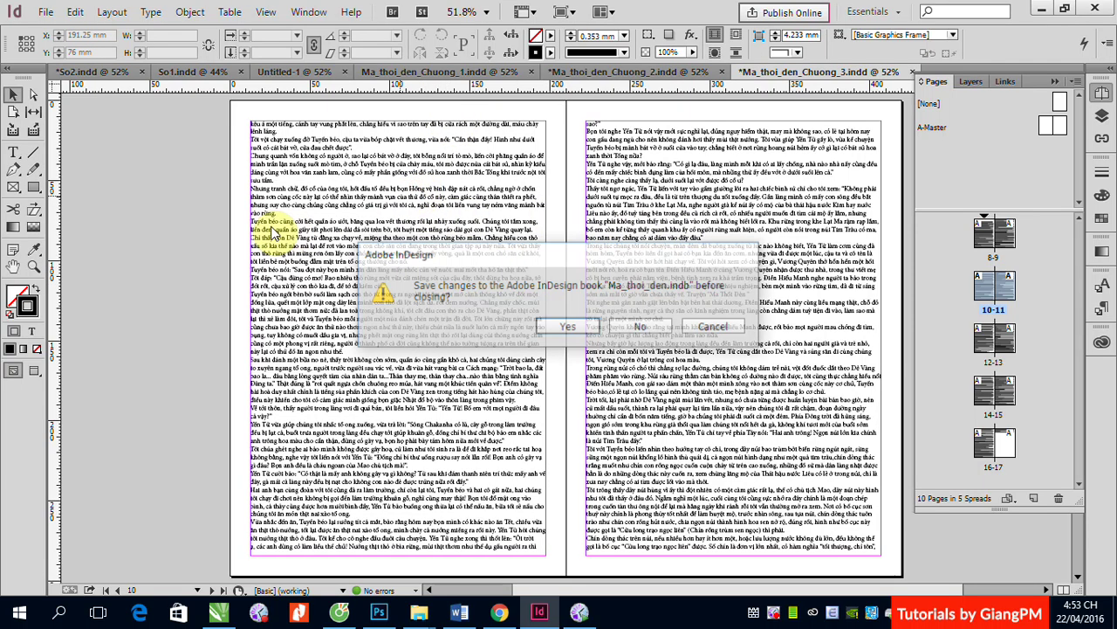
{"action": "left_click", "coordinate": [646, 328]}
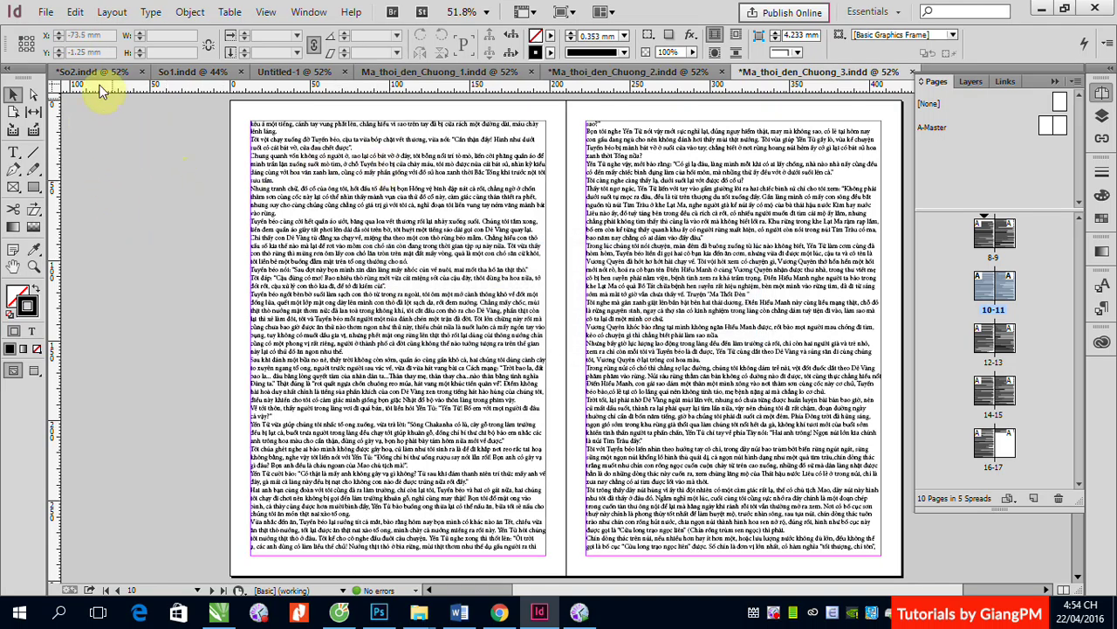
{"action": "left_click", "coordinate": [46, 12]}
{"action": "left_click", "coordinate": [70, 42]}
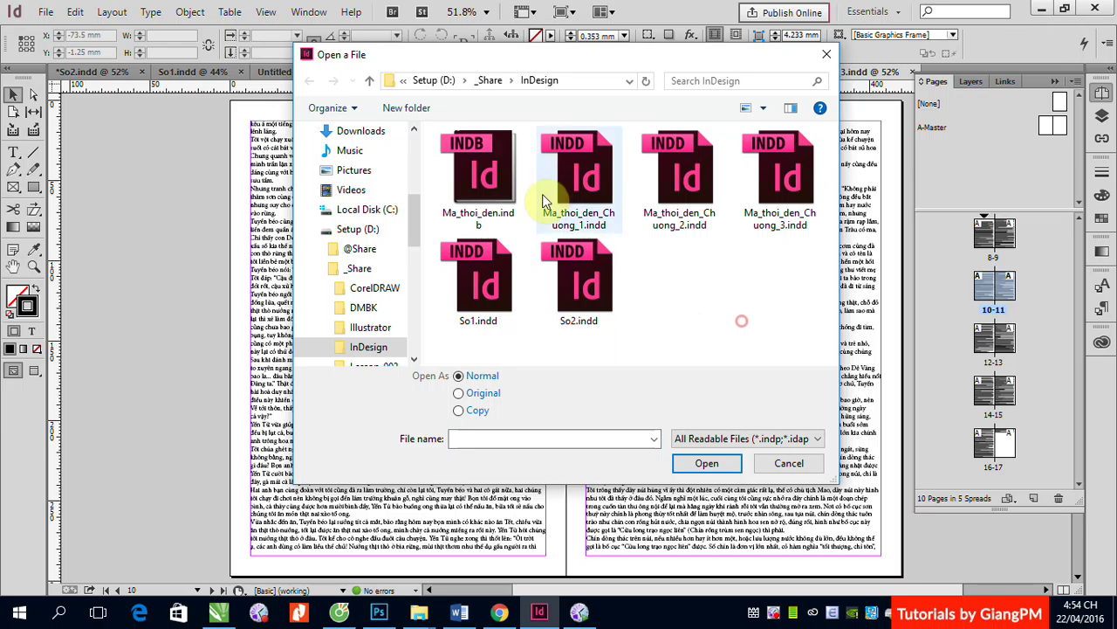
{"action": "left_click", "coordinate": [504, 190]}
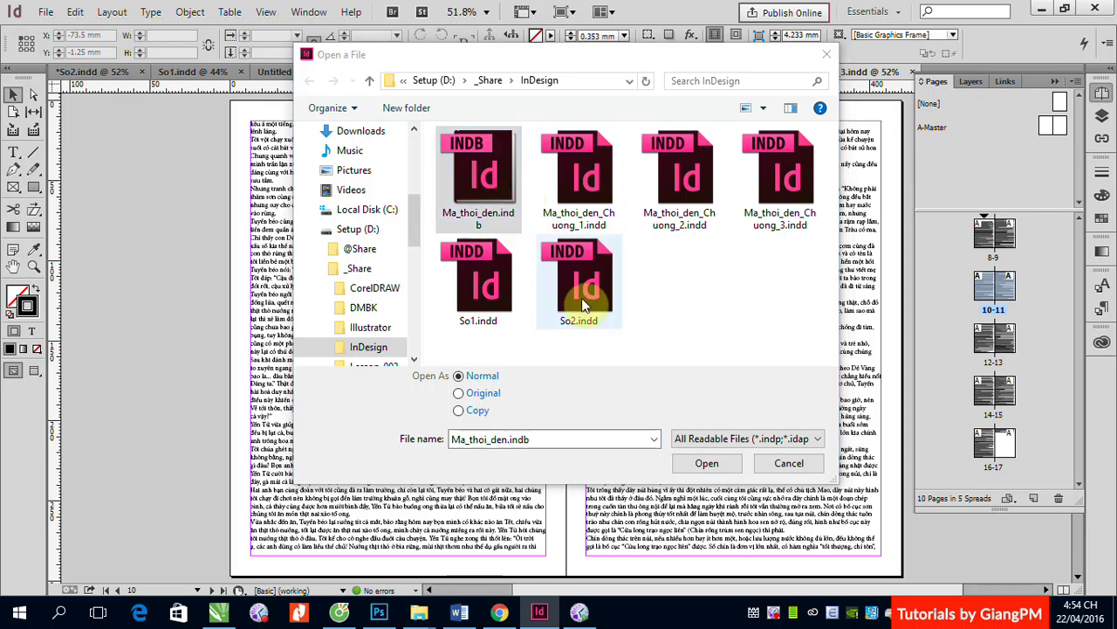
{"action": "key", "text": "Delete"}
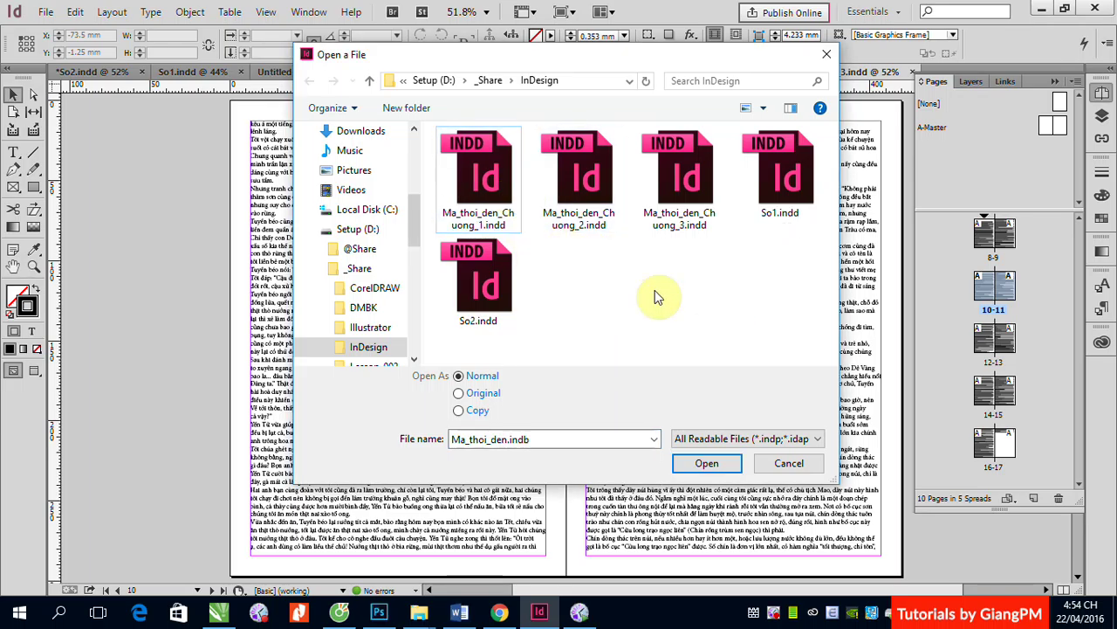
{"action": "left_click", "coordinate": [785, 464]}
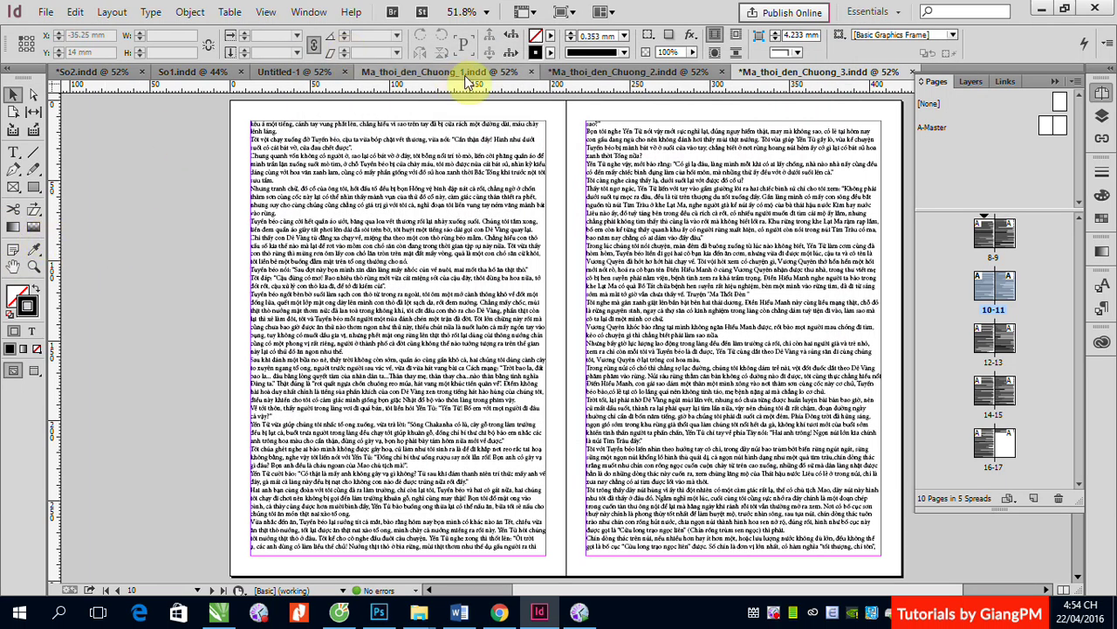
Step: On Ma_thoi_den_Chuong_1's left A-Master page, draw a text frame about 13 × 8 mm below the bottom margin and insert the Current Page Number marker
{"action": "left_click", "coordinate": [407, 74]}
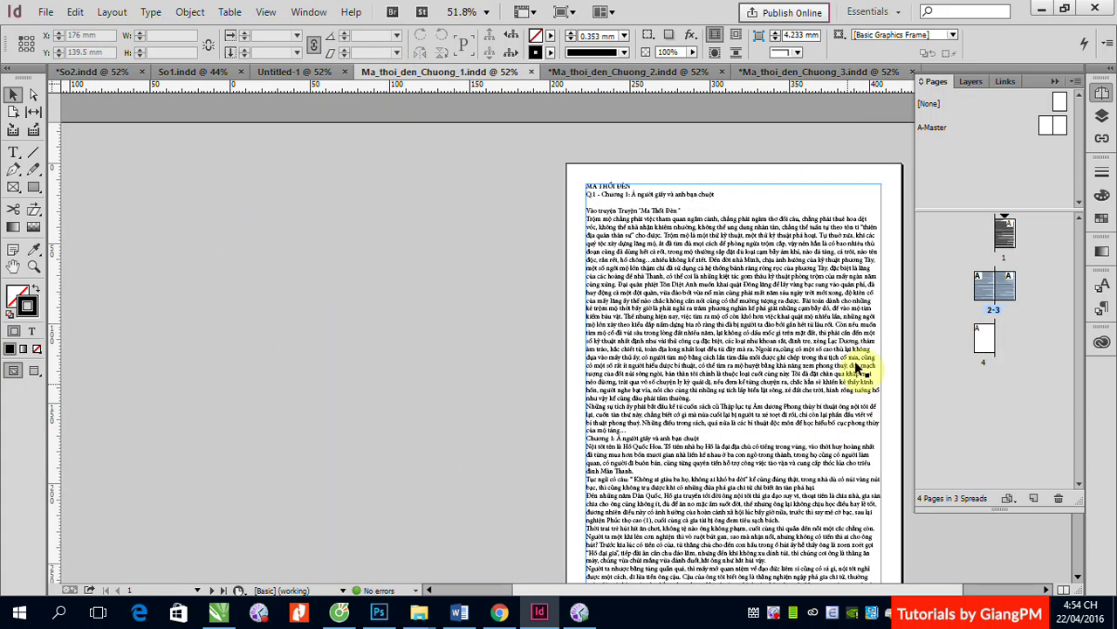
{"action": "double_click", "coordinate": [1059, 133]}
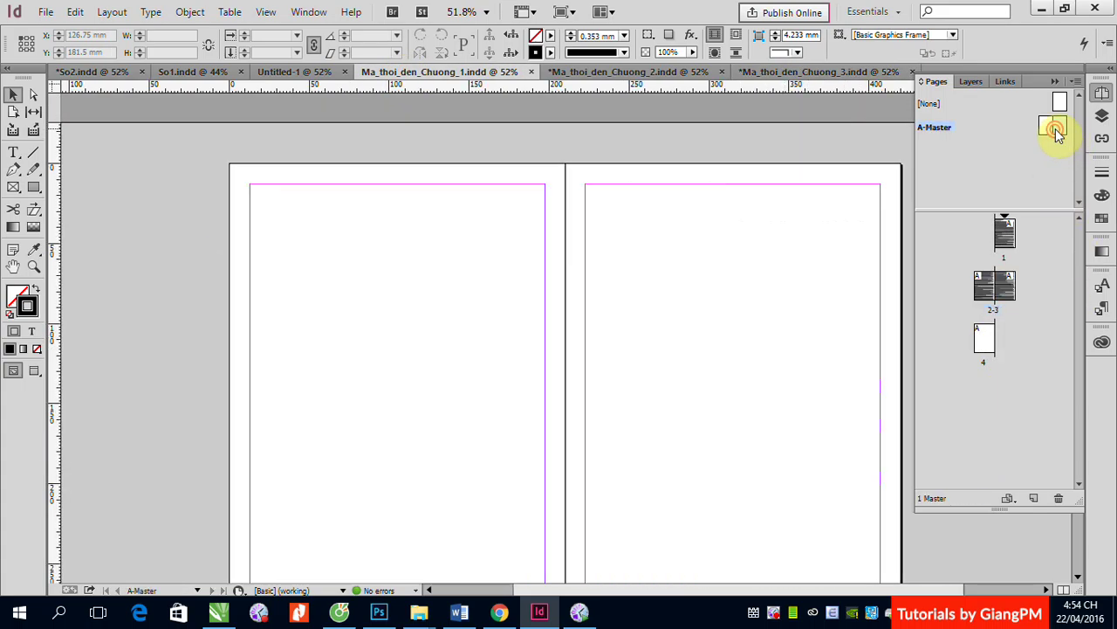
{"action": "scroll", "coordinate": [268, 320], "scroll_direction": "down", "scroll_amount": 2}
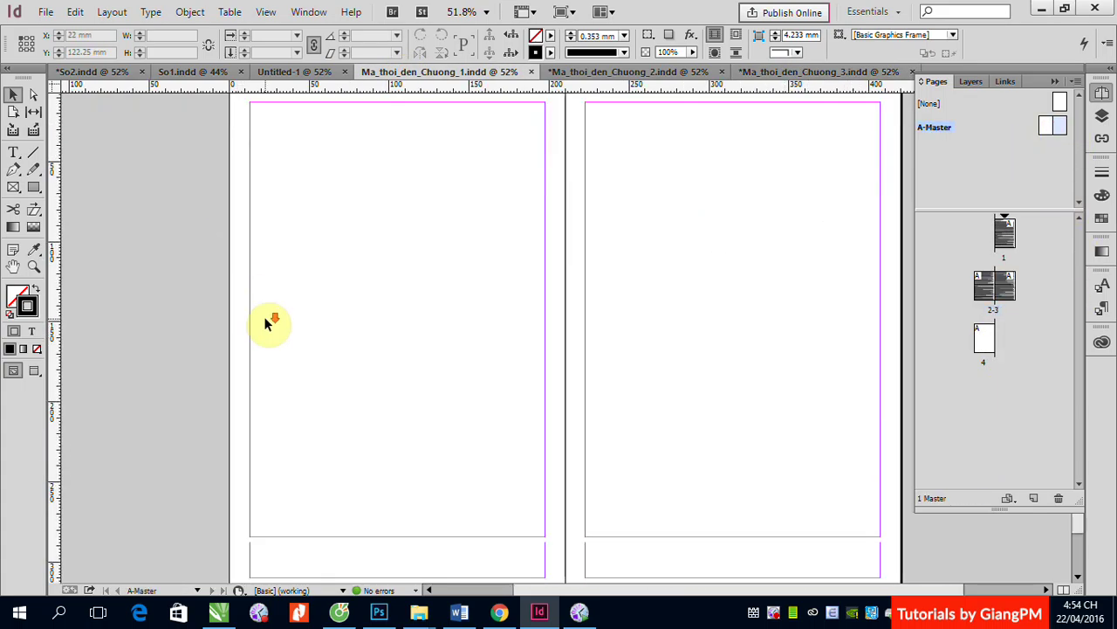
{"action": "left_click", "coordinate": [13, 152]}
{"action": "left_click_drag", "start_coordinate": [362, 487], "coordinate": [458, 537]}
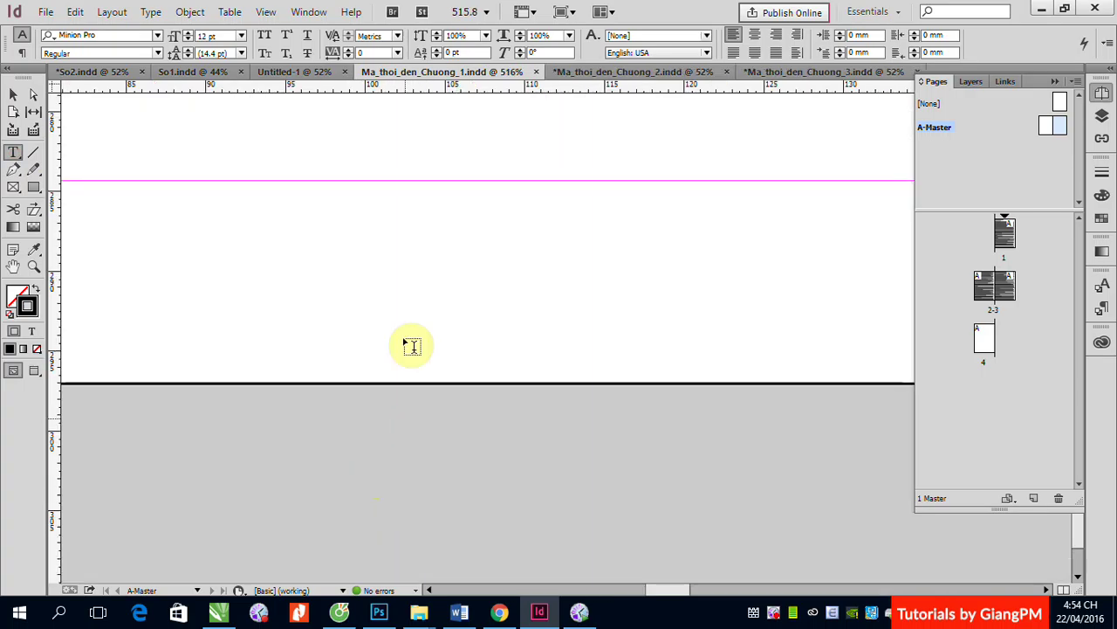
{"action": "left_click_drag", "start_coordinate": [320, 213], "coordinate": [524, 339]}
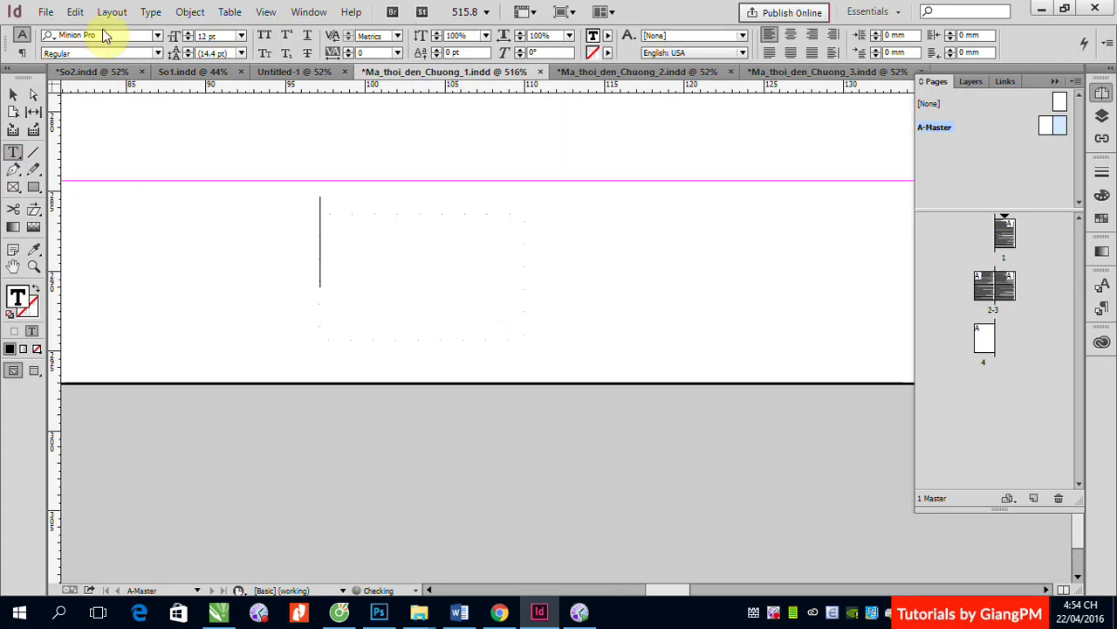
{"action": "left_click", "coordinate": [155, 13]}
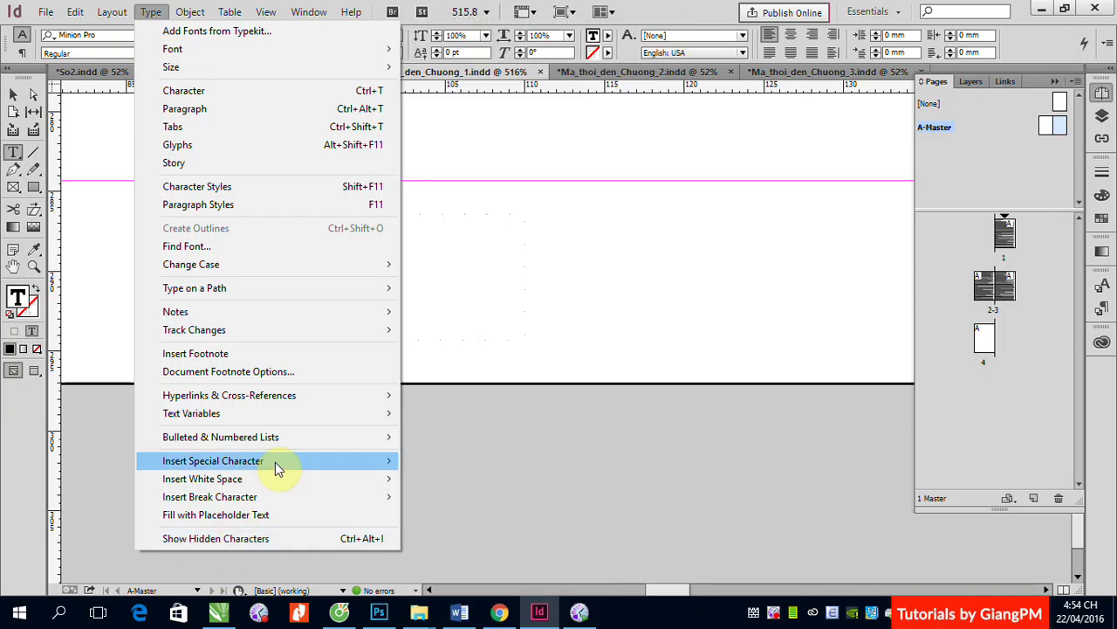
{"action": "mouse_move", "coordinate": [351, 462]}
{"action": "mouse_move", "coordinate": [463, 478]}
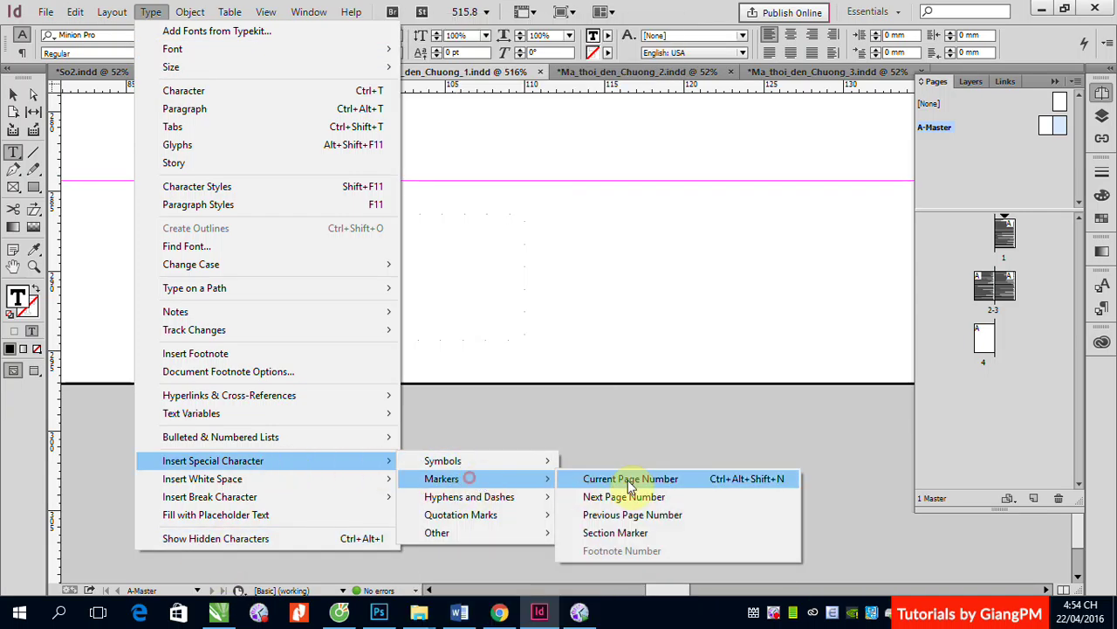
{"action": "left_click", "coordinate": [632, 480]}
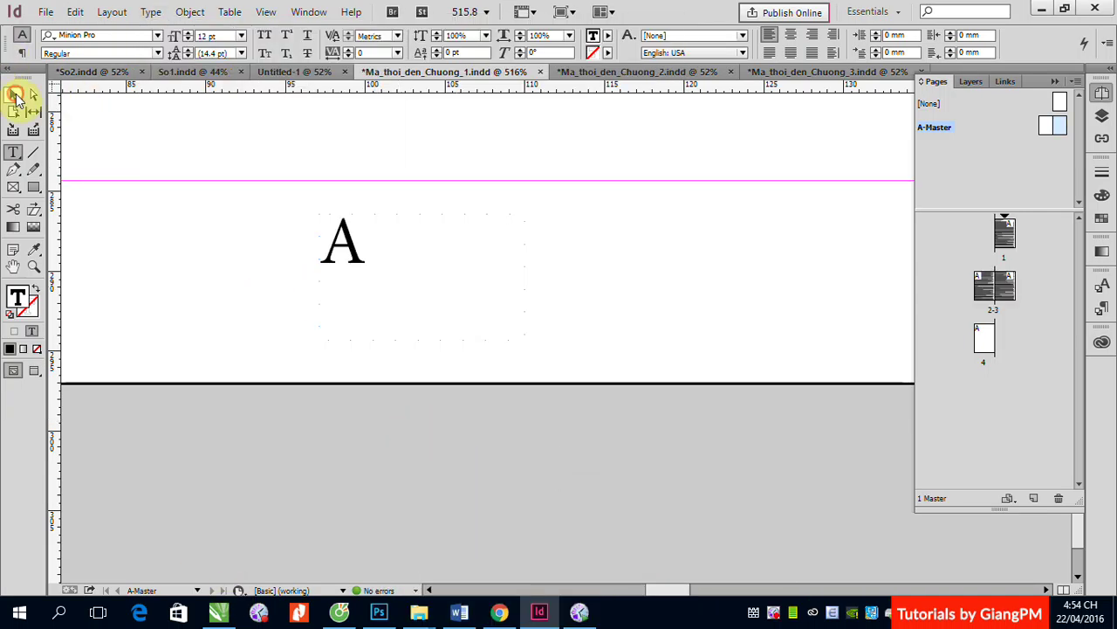
Step: Duplicate the page-number frame onto the right A-Master page at about X 302 mm, keeping it level with the original
{"action": "left_click", "coordinate": [13, 94]}
{"action": "key", "text": "ctrl+minus"}
{"action": "key", "text": "ctrl+minus"}
{"action": "key", "text": "ctrl+minus"}
{"action": "key", "text": "ctrl+minus"}
{"action": "key", "text": "ctrl+minus"}
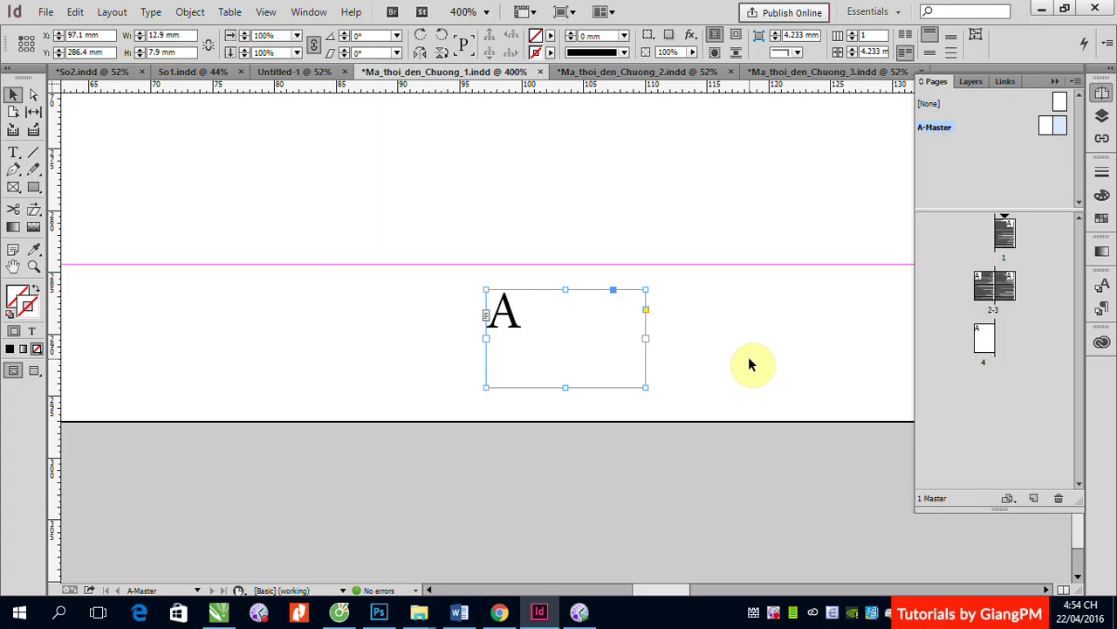
{"action": "key", "text": "ctrl+minus"}
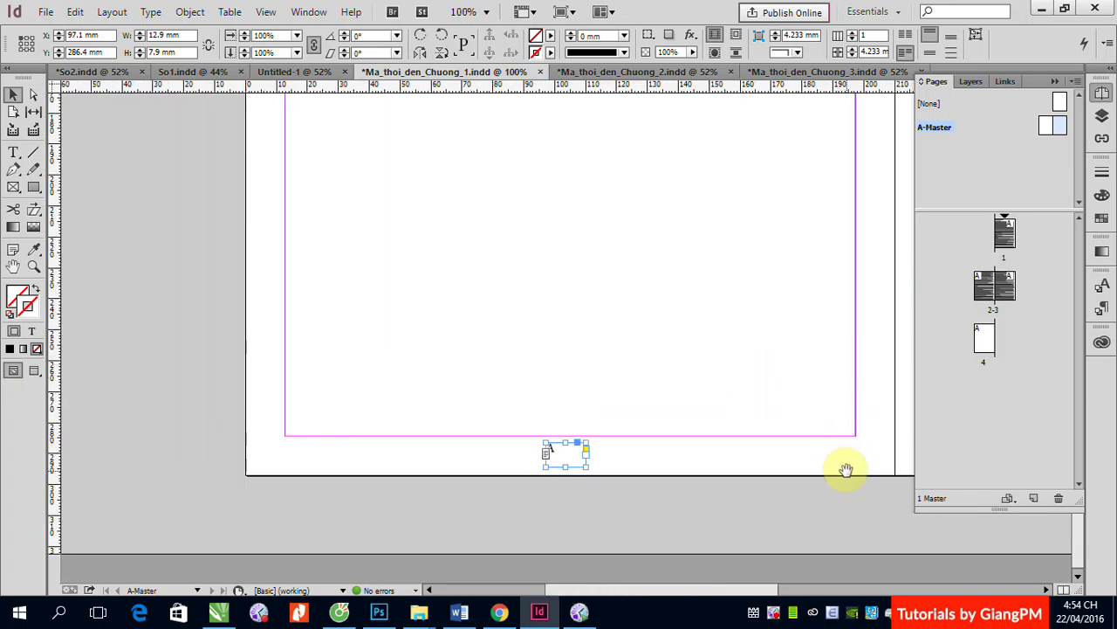
{"action": "scroll", "coordinate": [798, 454], "scroll_direction": "right", "scroll_amount": 5}
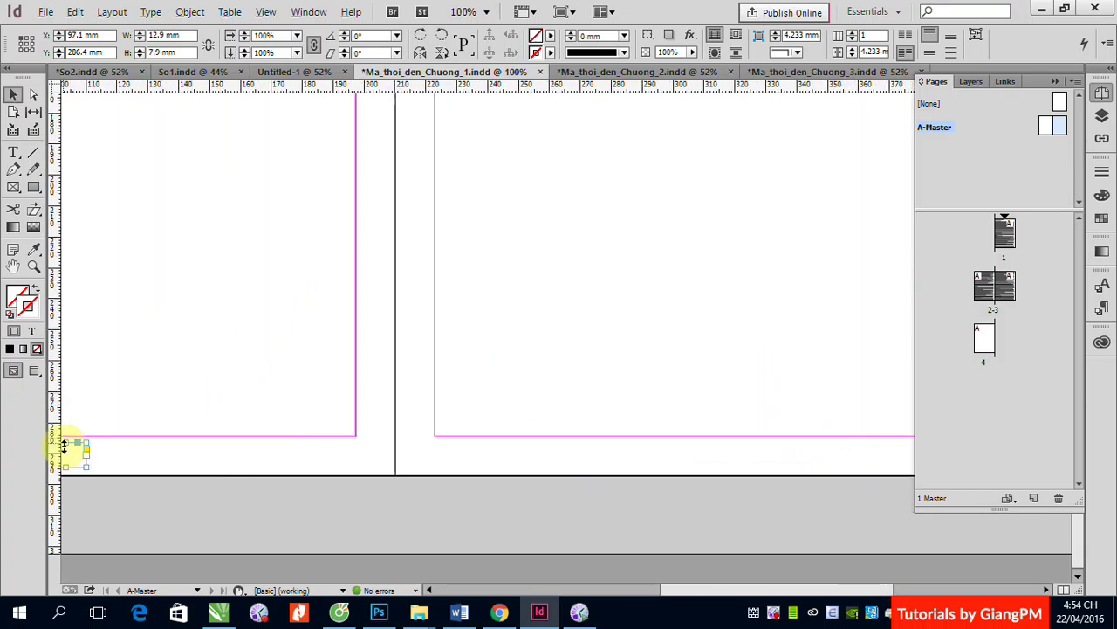
{"action": "left_click_drag", "start_coordinate": [75, 454], "coordinate": [706, 469]}
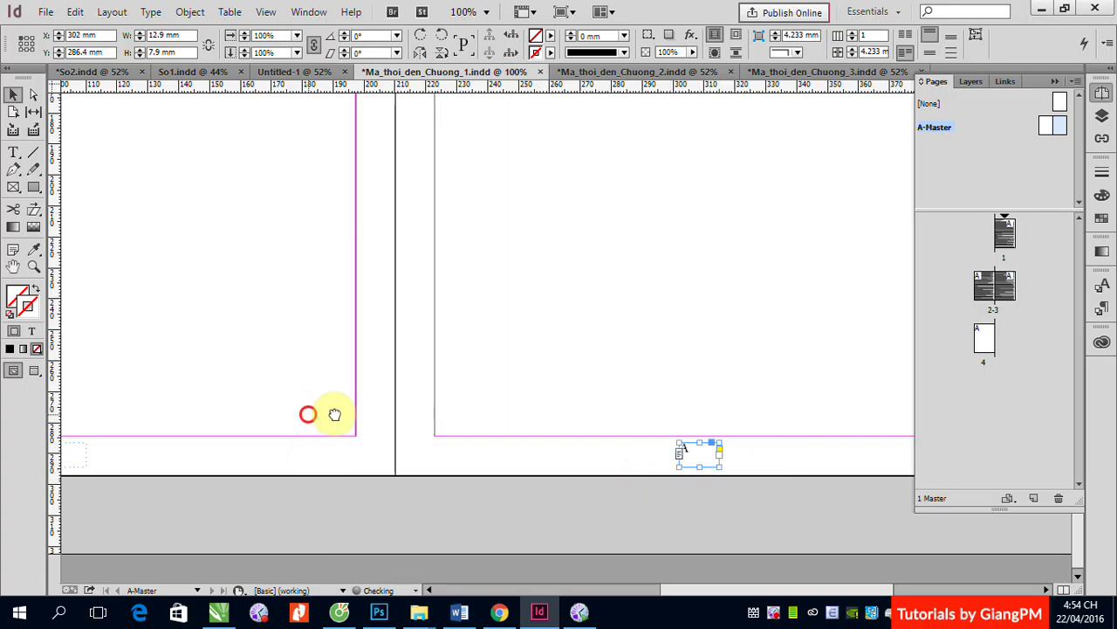
Step: Centre the page-number text in both A-Master frames and check the footer on page 3 and the content of page 4
{"action": "scroll", "coordinate": [334, 416], "scroll_direction": "left", "scroll_amount": 5}
{"action": "left_click", "coordinate": [13, 152]}
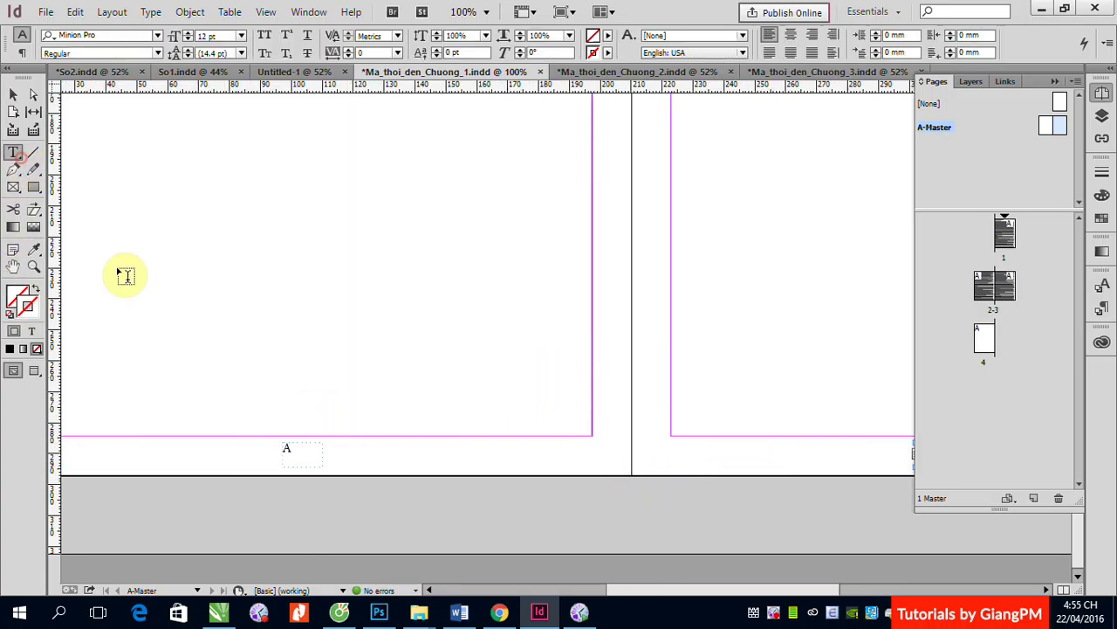
{"action": "left_click", "coordinate": [288, 448]}
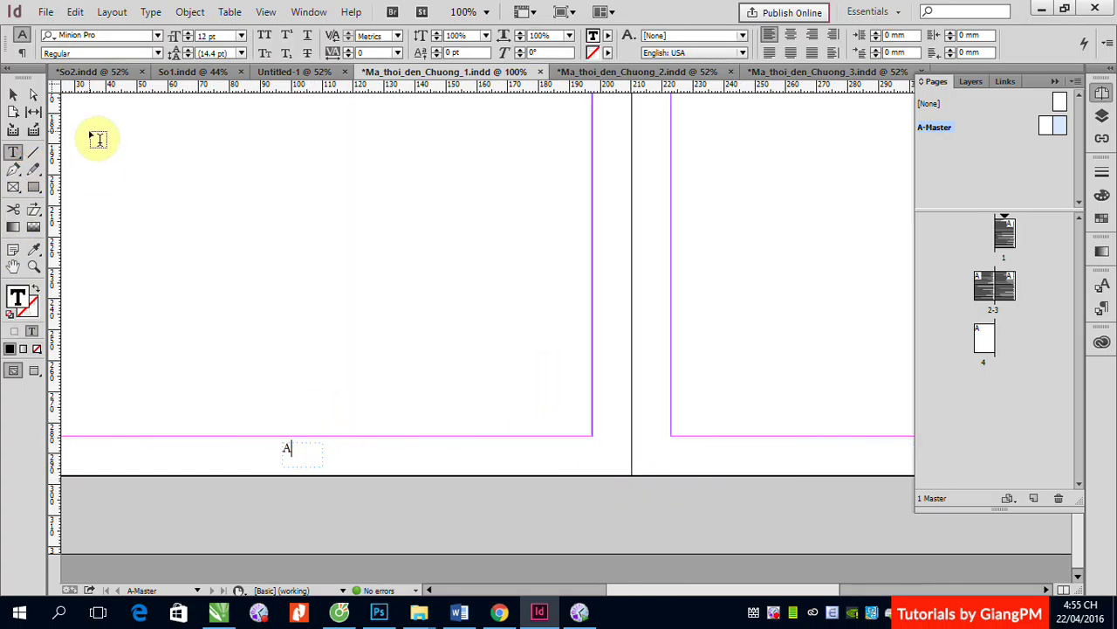
{"action": "left_click", "coordinate": [13, 94]}
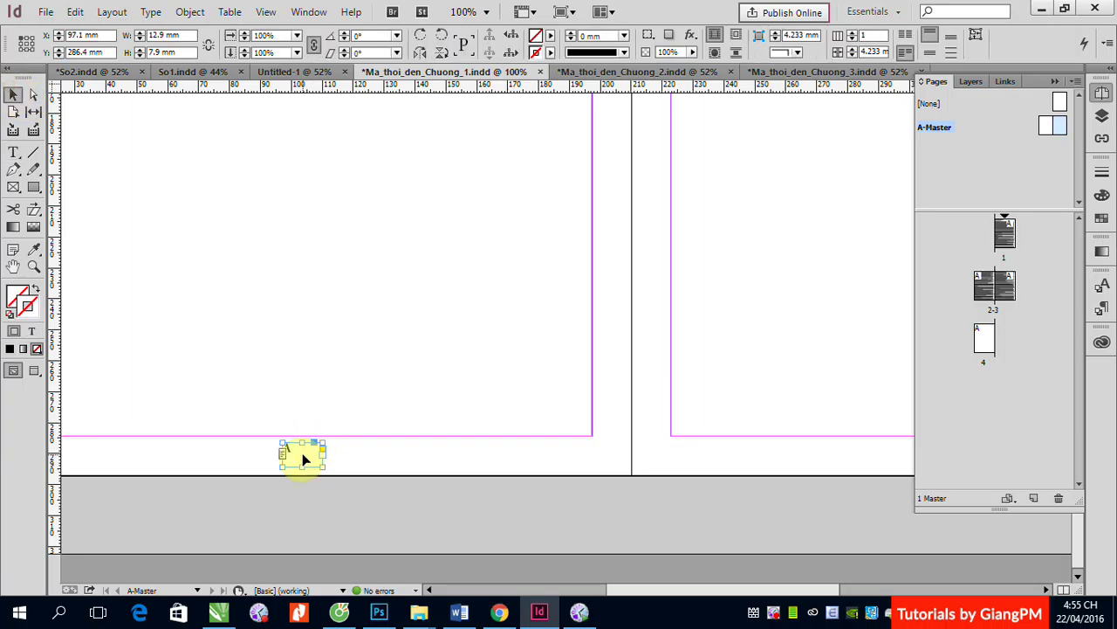
{"action": "key", "text": "ctrl+shift+c"}
{"action": "left_click_drag", "start_coordinate": [703, 456], "coordinate": [340, 416]}
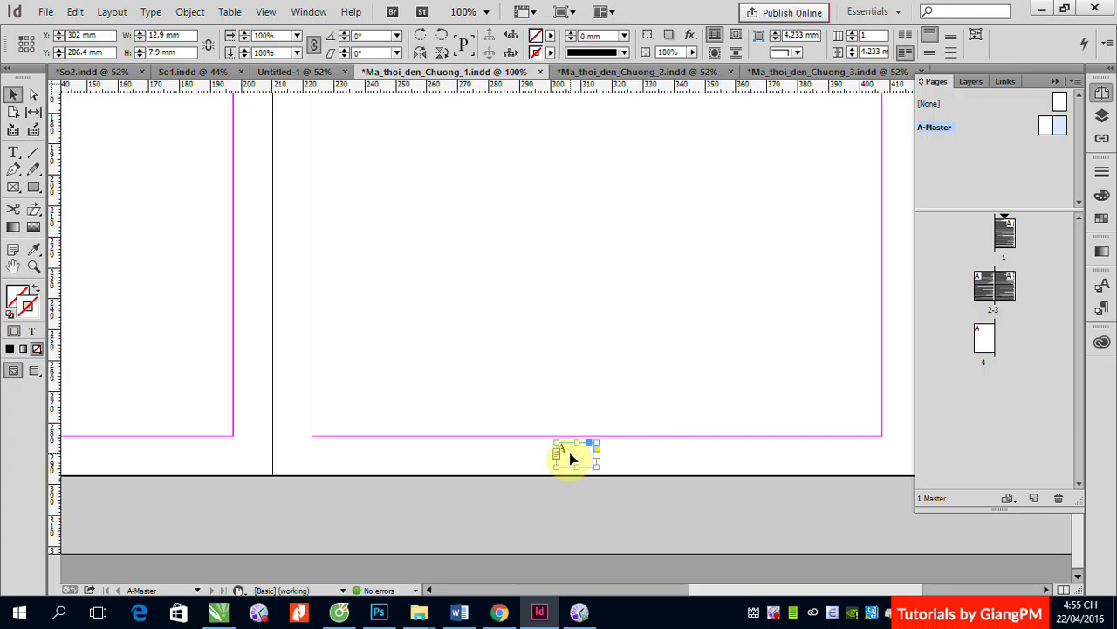
{"action": "key", "text": "ctrl+shift+c"}
{"action": "double_click", "coordinate": [1000, 289]}
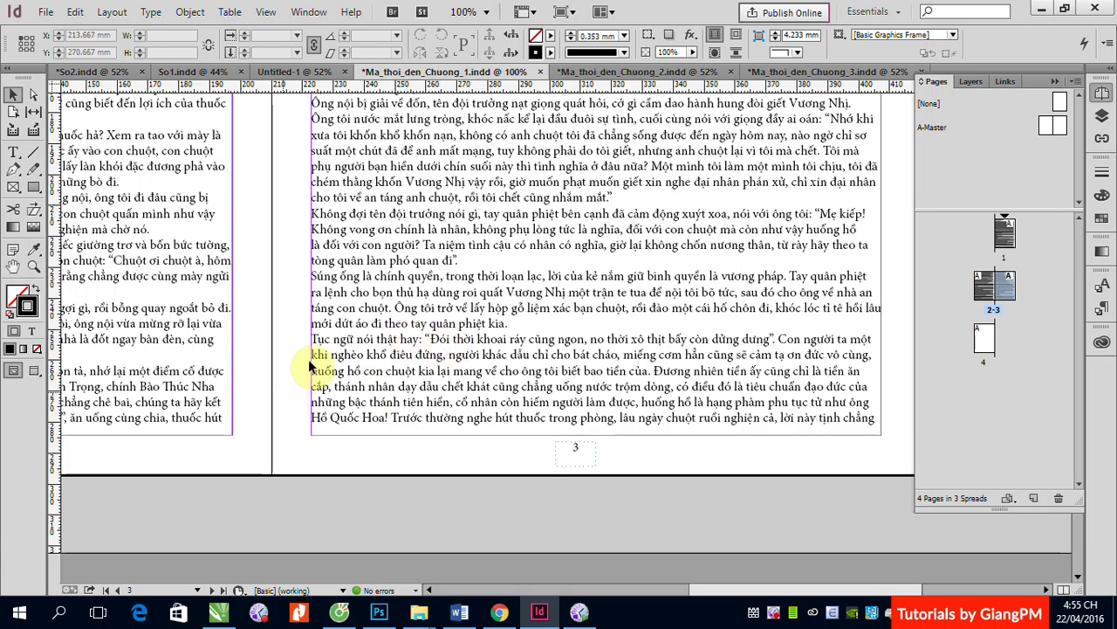
{"action": "scroll", "coordinate": [515, 267], "scroll_direction": "up", "scroll_amount": 2}
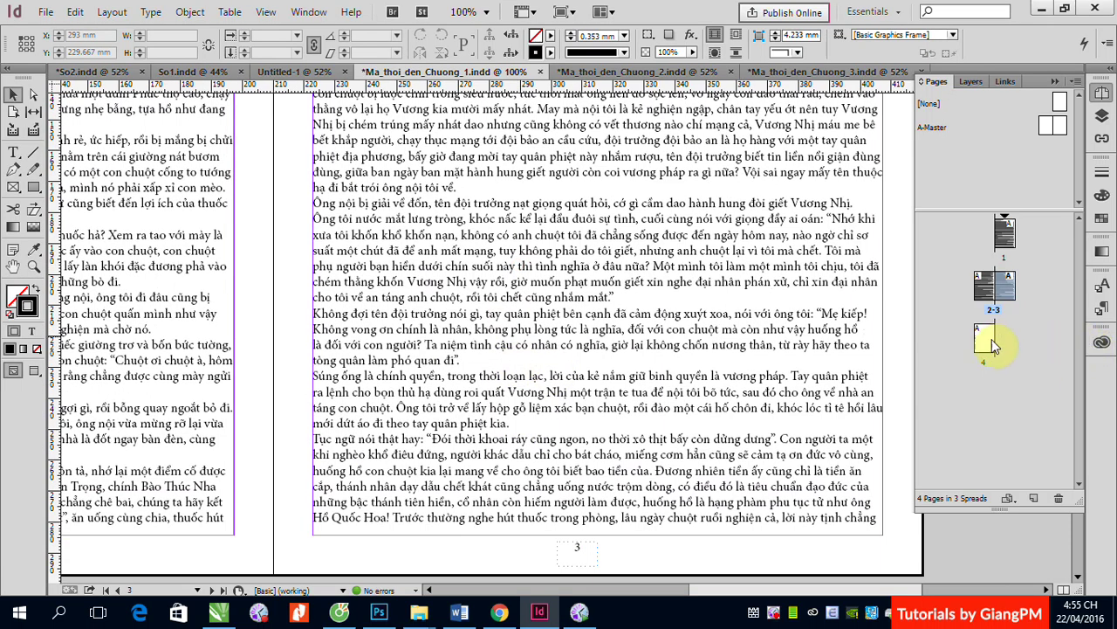
{"action": "double_click", "coordinate": [985, 341]}
{"action": "scroll", "coordinate": [494, 335], "scroll_direction": "up", "scroll_amount": 8}
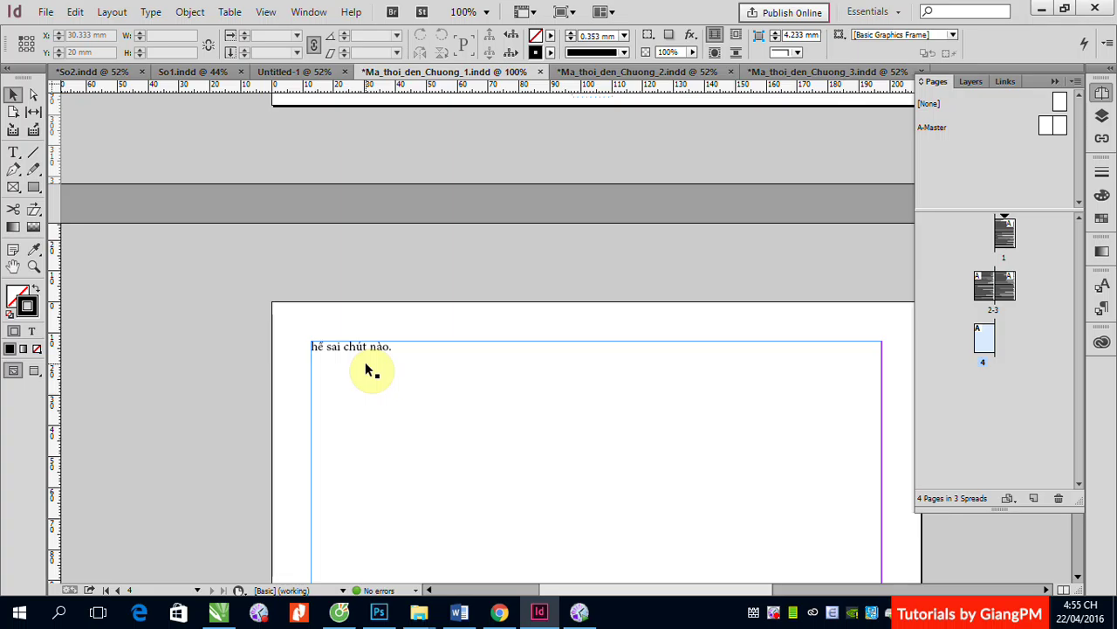
Step: Copy both page-number frames from Ma_thoi_den_Chuong_1's A-Master, paste them in place on Ma_thoi_den_Chuong_2's A-Master, and check page 5
{"action": "double_click", "coordinate": [1052, 130]}
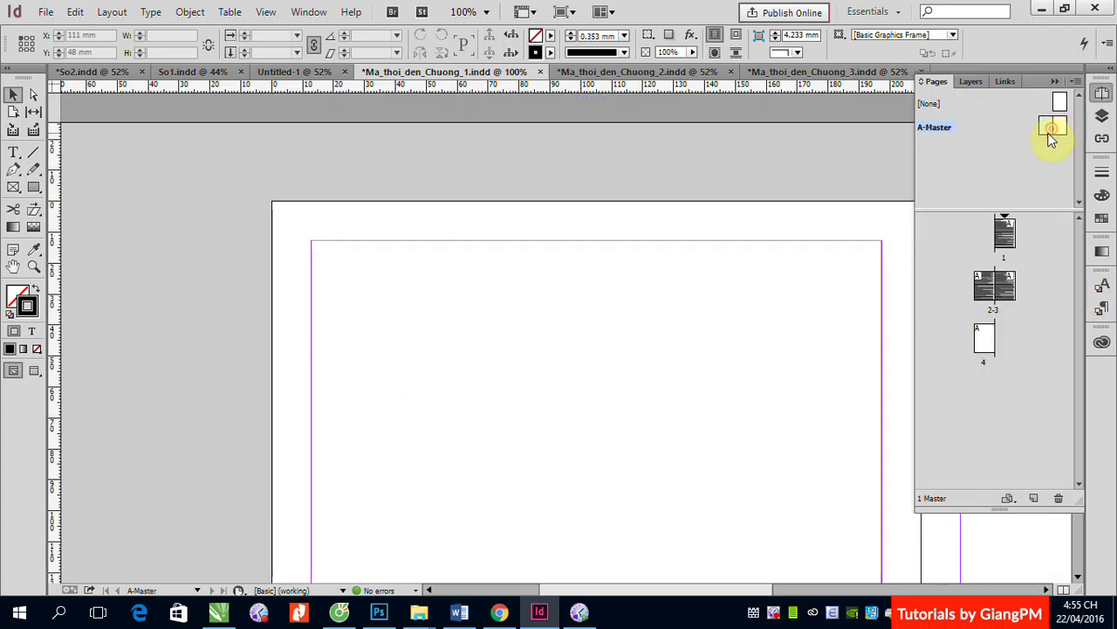
{"action": "scroll", "coordinate": [539, 381], "scroll_direction": "down", "scroll_amount": 10}
{"action": "left_click_drag", "start_coordinate": [736, 433], "coordinate": [357, 374]}
{"action": "left_click_drag", "start_coordinate": [155, 507], "coordinate": [887, 409]}
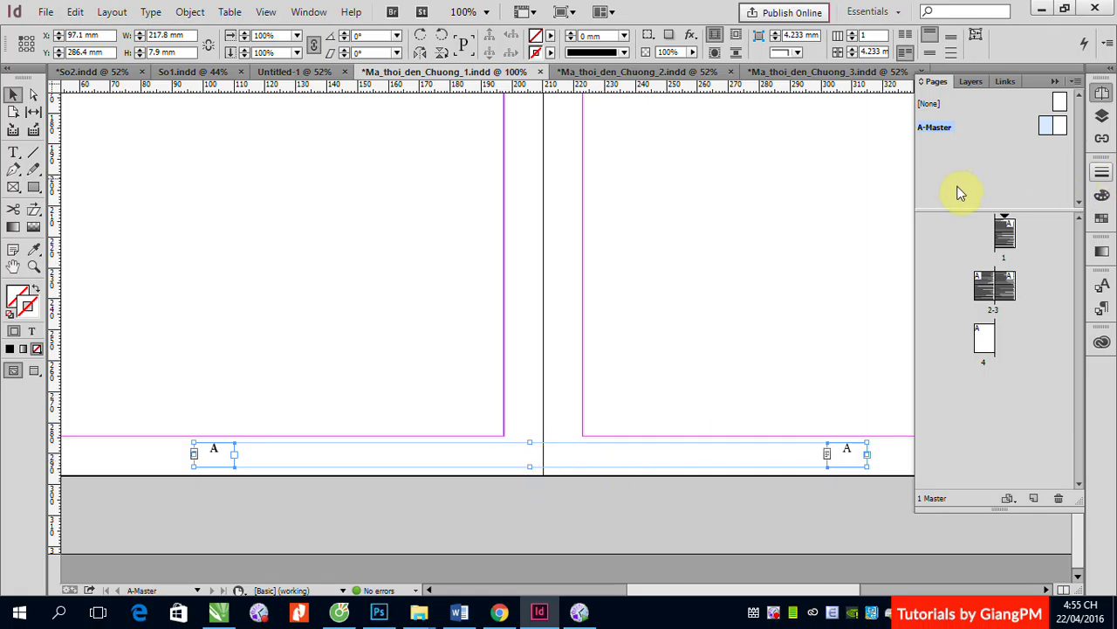
{"action": "left_click", "coordinate": [605, 72]}
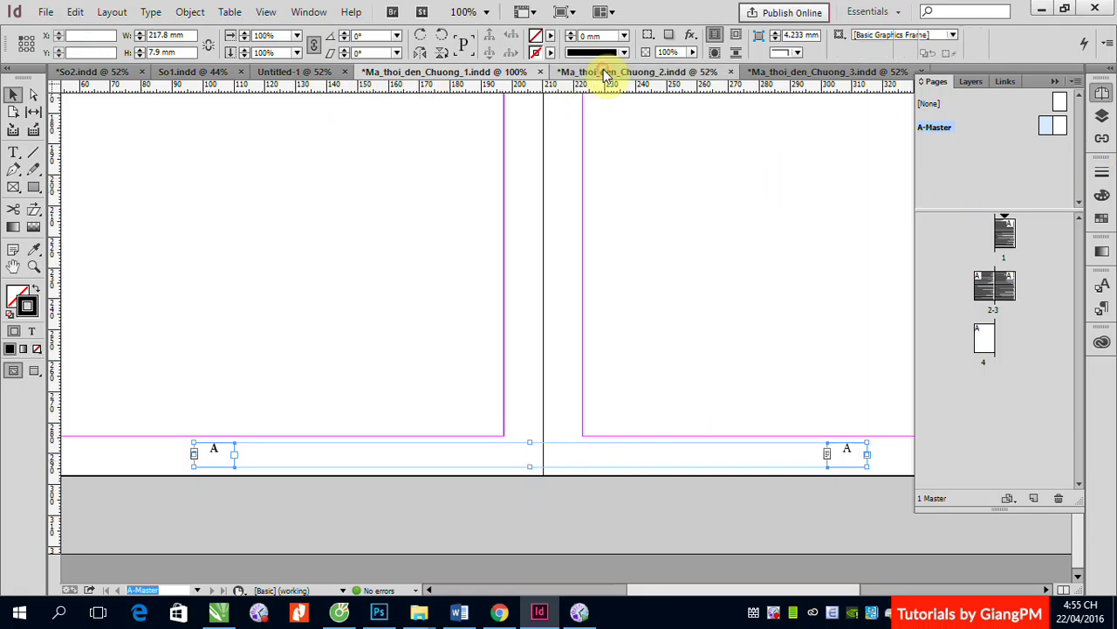
{"action": "double_click", "coordinate": [1047, 129]}
{"action": "left_click", "coordinate": [75, 11]}
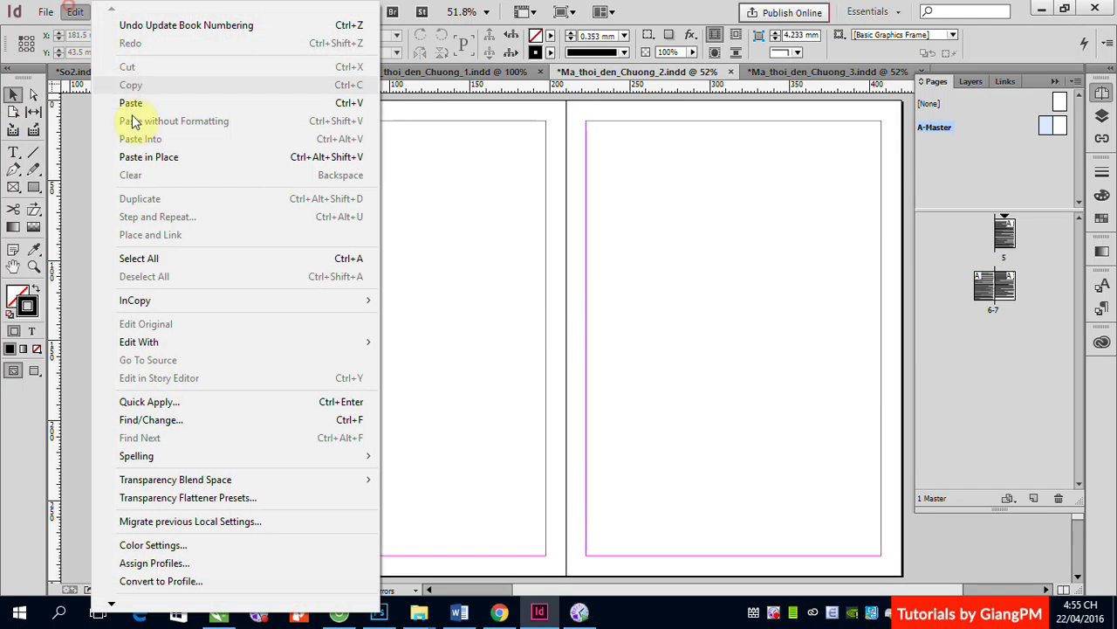
{"action": "left_click", "coordinate": [185, 161]}
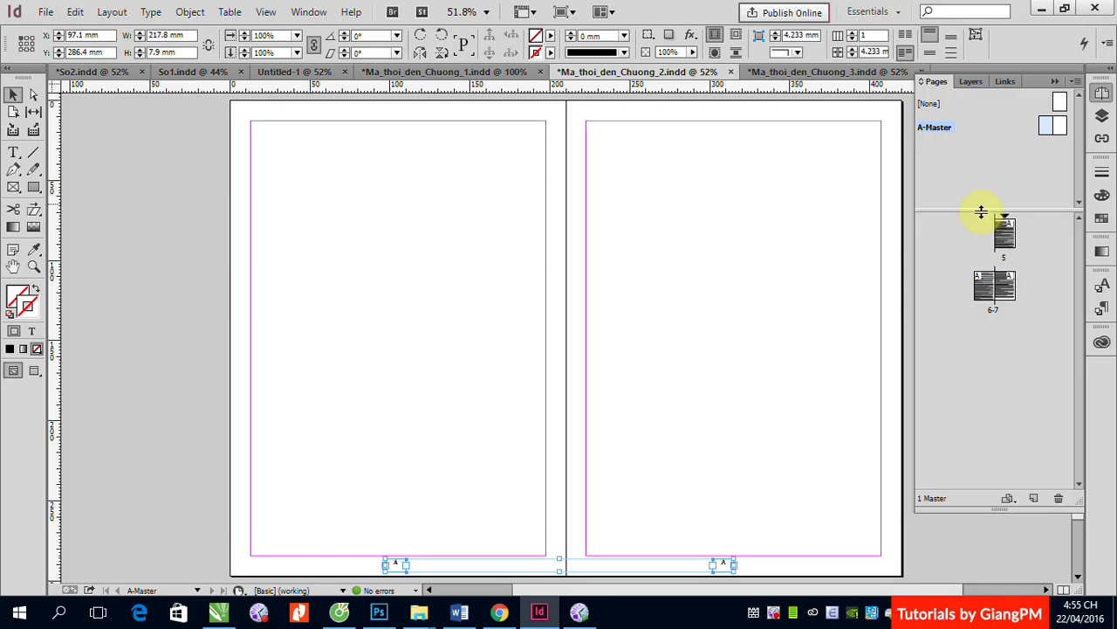
{"action": "double_click", "coordinate": [1004, 234]}
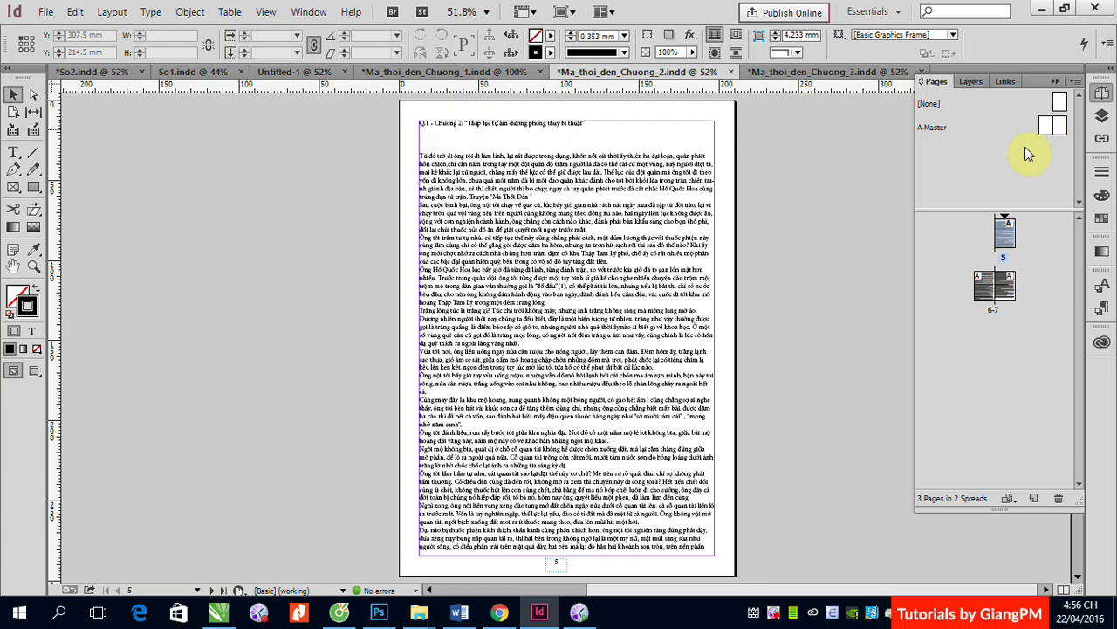
Step: Paste the page-number frames in place on Ma_thoi_den_Chuong_3's A-Master and check the footers on pages 8-9 and 10-11
{"action": "left_click", "coordinate": [783, 75]}
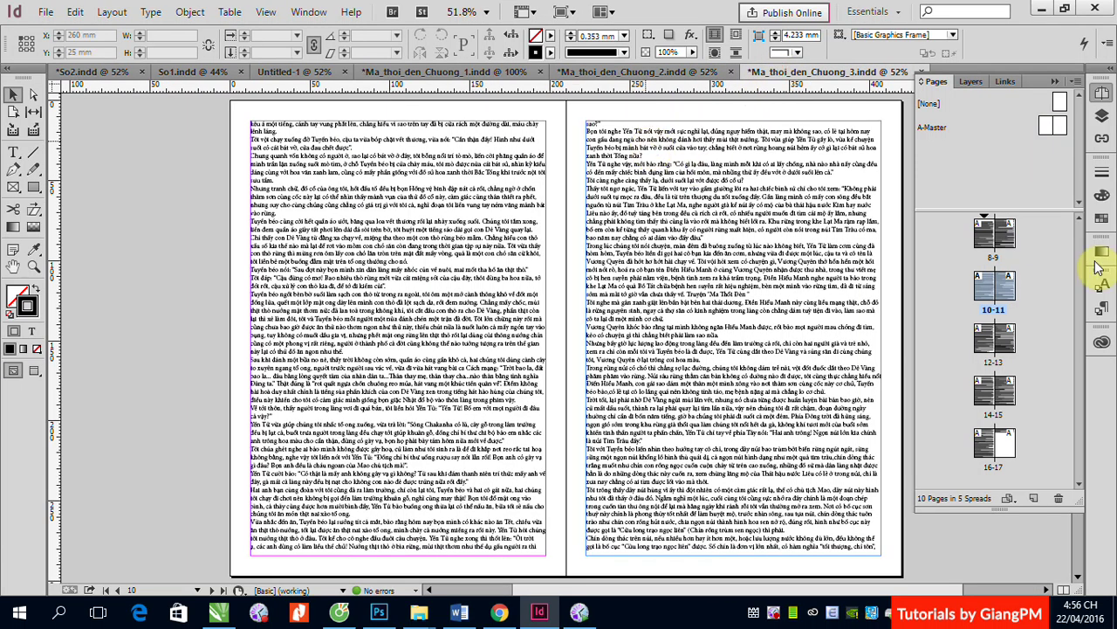
{"action": "double_click", "coordinate": [1052, 127]}
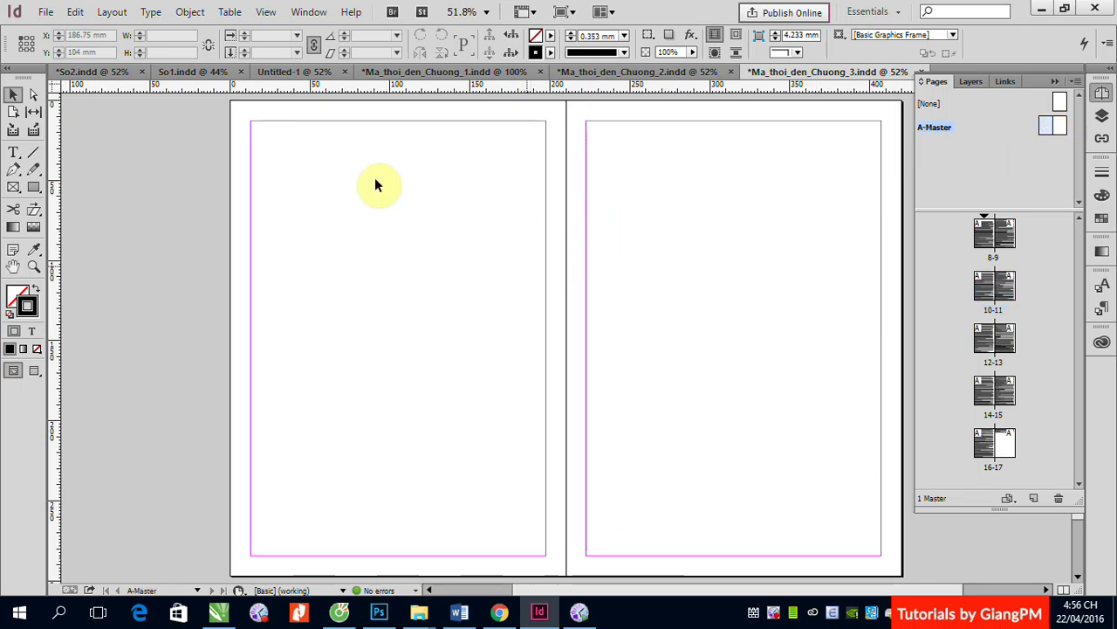
{"action": "left_click", "coordinate": [85, 15]}
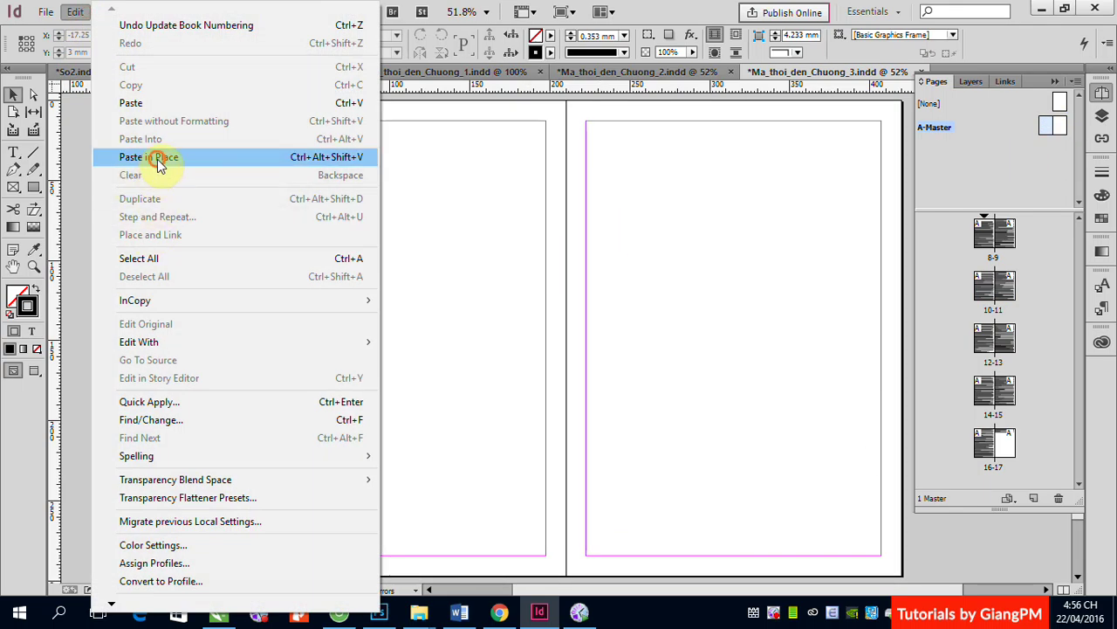
{"action": "left_click", "coordinate": [153, 156]}
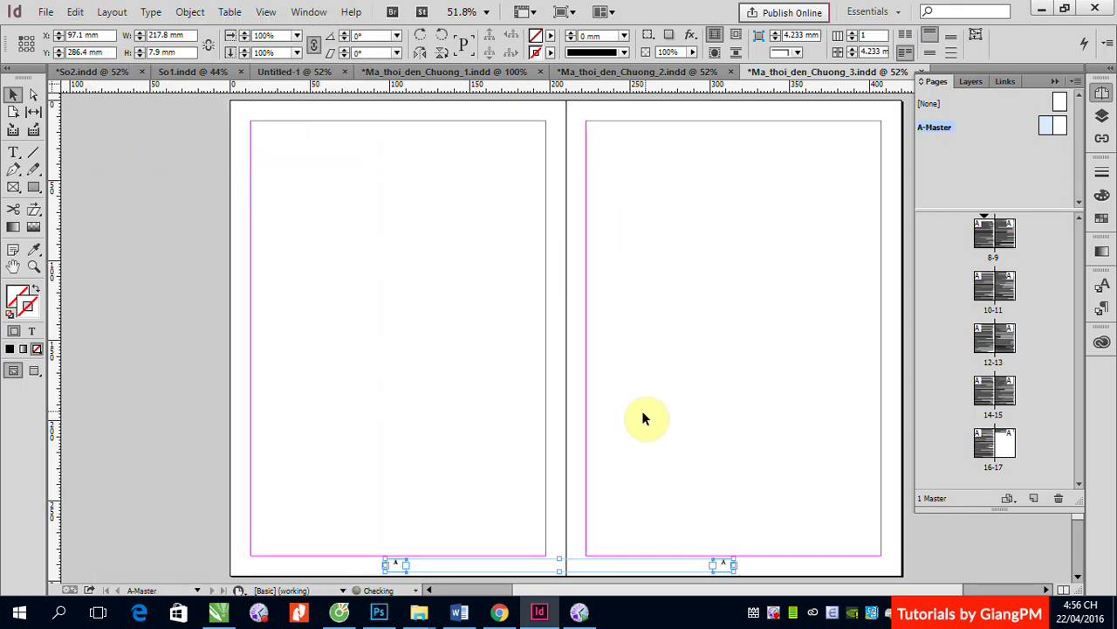
{"action": "double_click", "coordinate": [996, 234]}
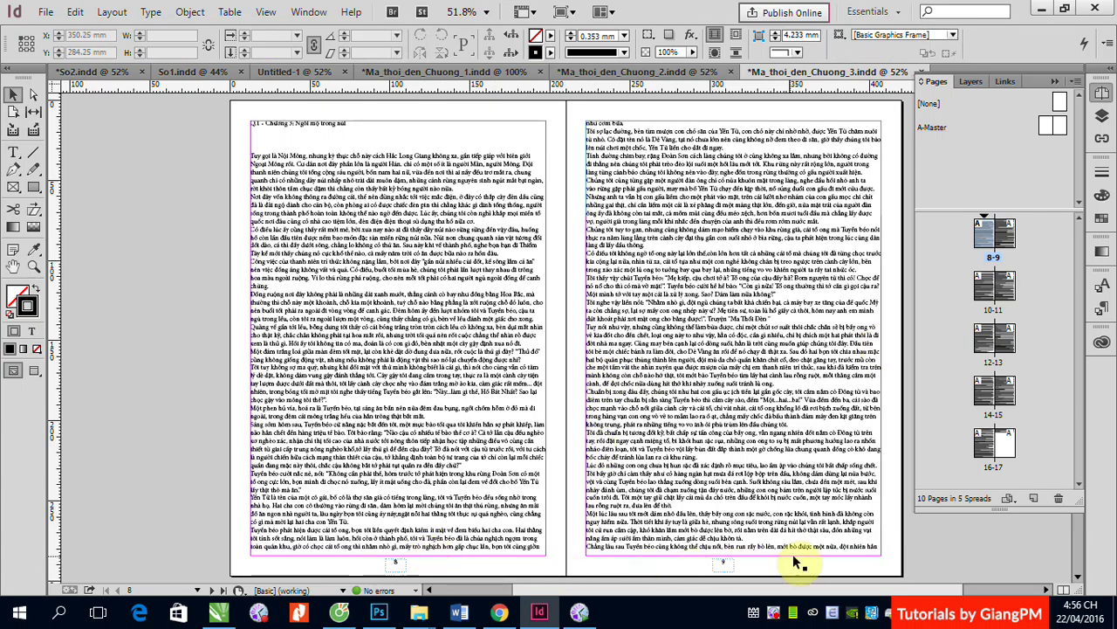
{"action": "double_click", "coordinate": [992, 304]}
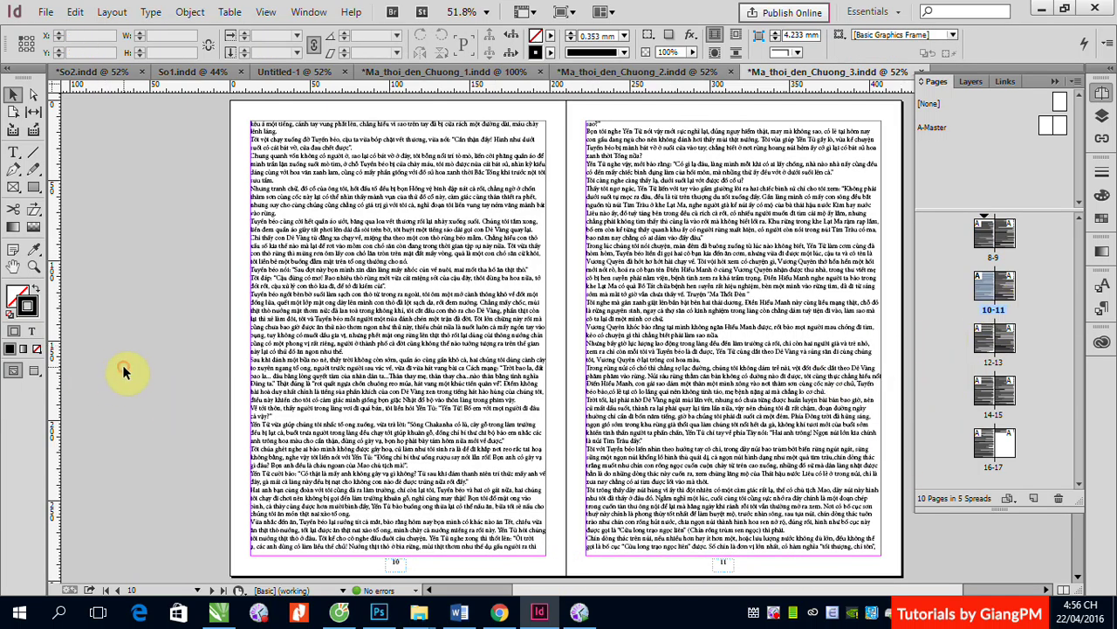
Step: Save the Ma_thoi_den_Chuong_3, Ma_thoi_den_Chuong_2 and Ma_thoi_den_Chuong_1 documents
{"action": "key", "text": "ctrl+s"}
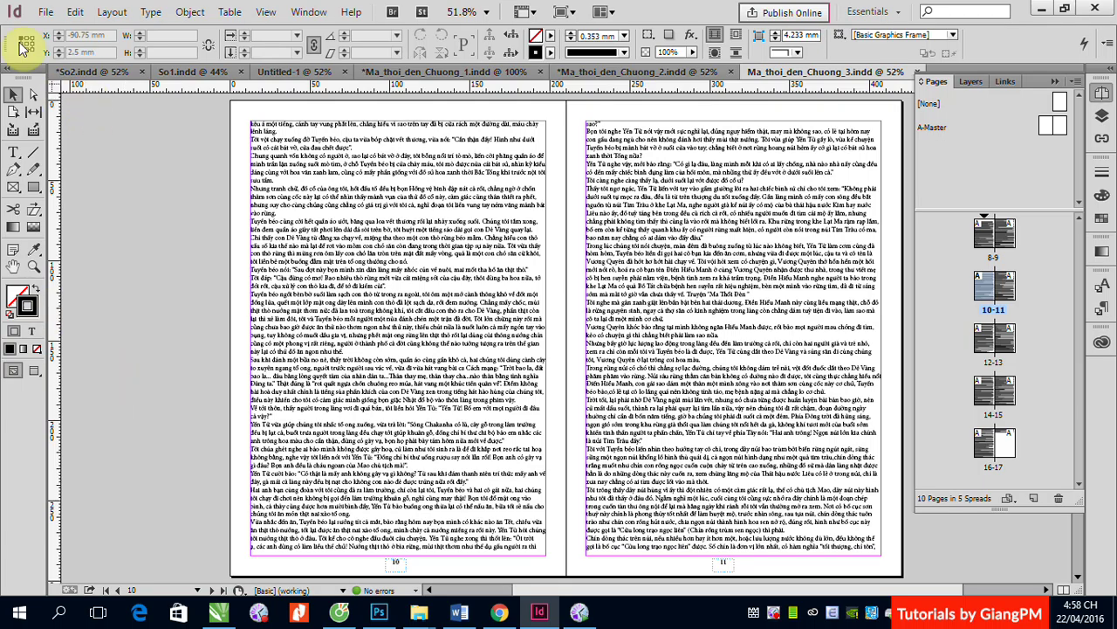
{"action": "left_click", "coordinate": [45, 13]}
{"action": "mouse_move", "coordinate": [178, 36]}
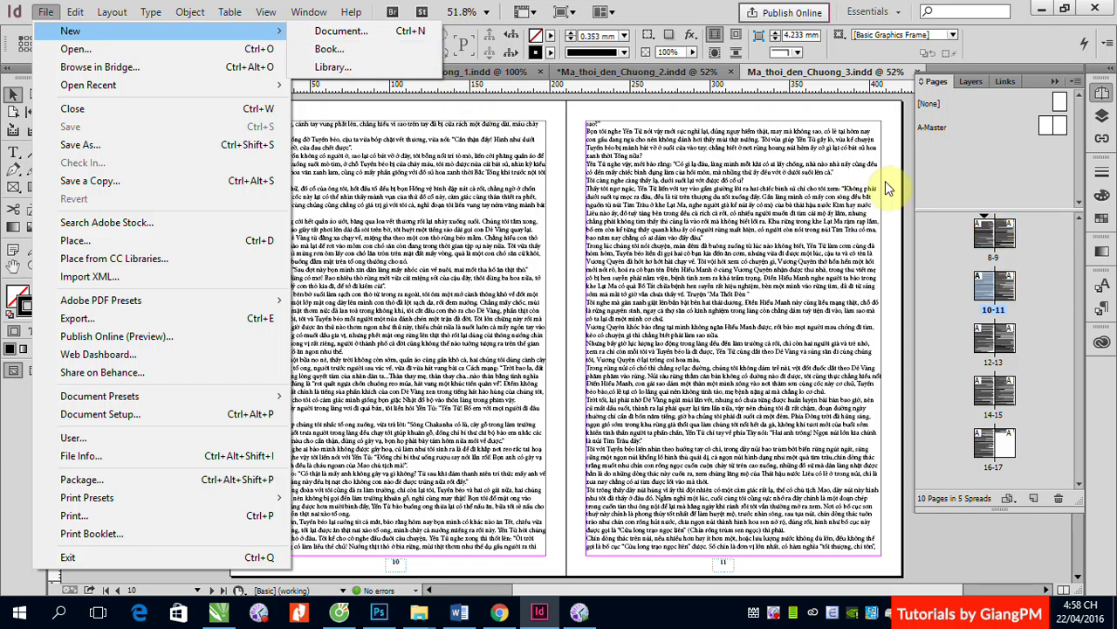
{"action": "left_click", "coordinate": [468, 371]}
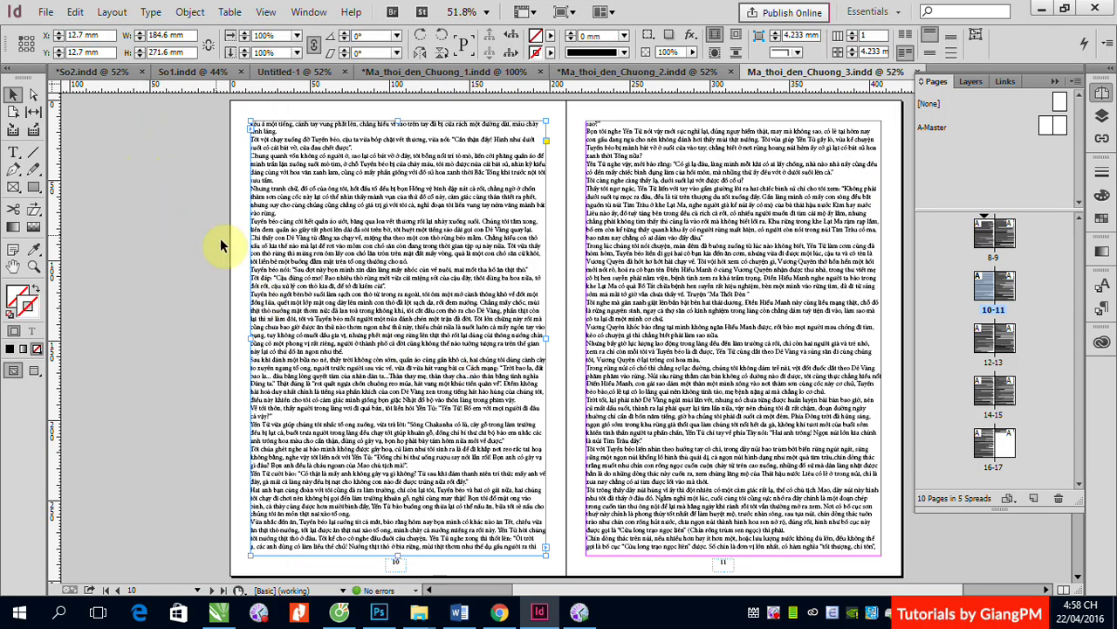
{"action": "left_click", "coordinate": [669, 72]}
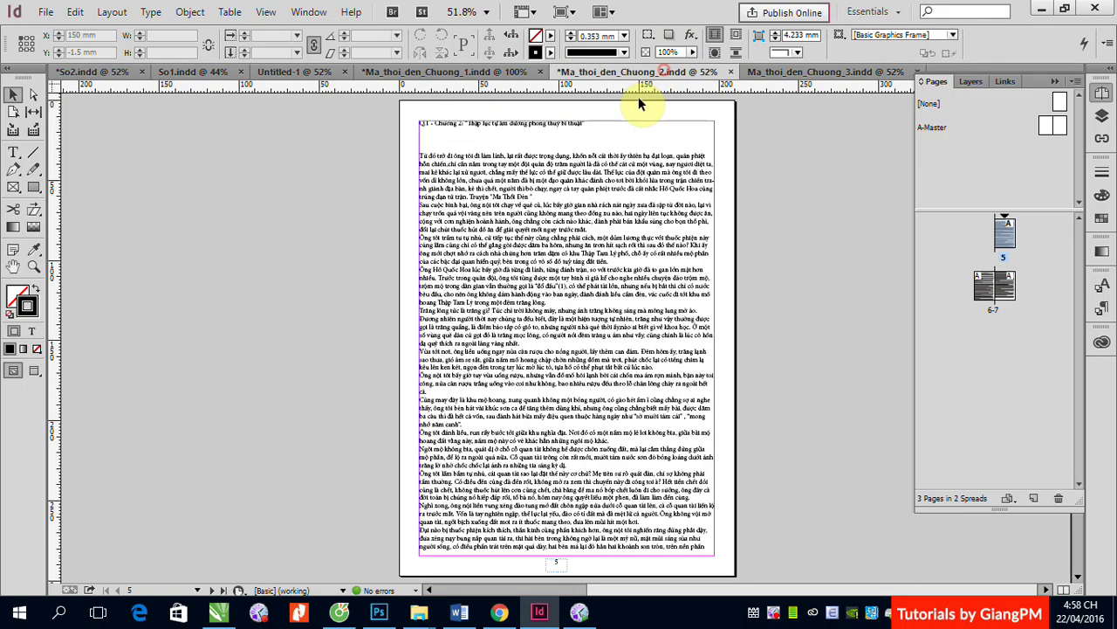
{"action": "left_click", "coordinate": [460, 72]}
{"action": "key", "text": "ctrl+s"}
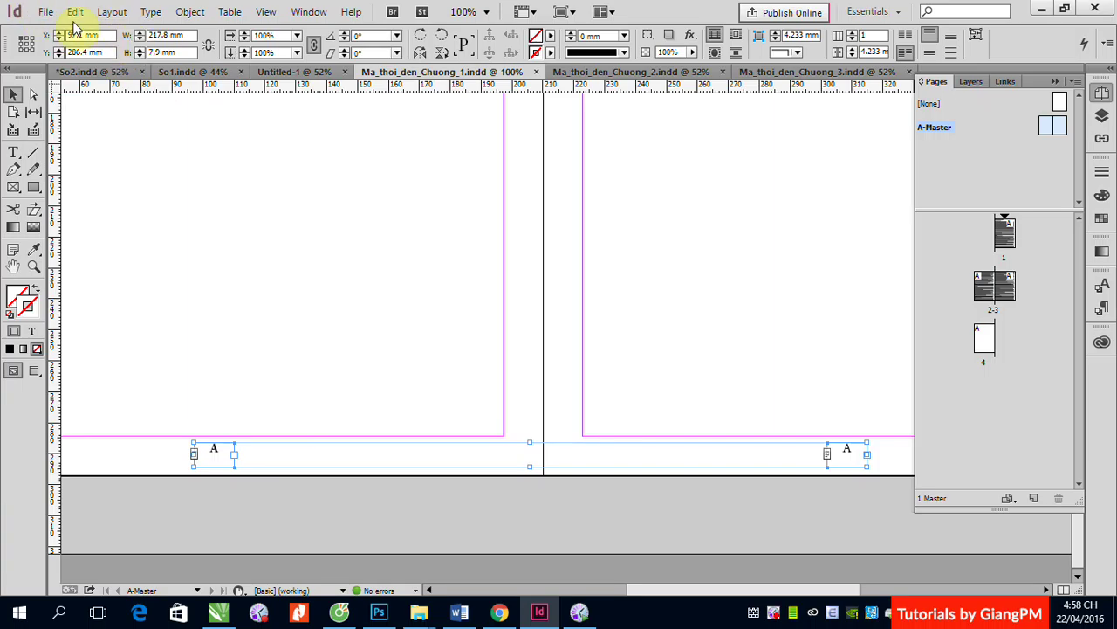
Step: Create a new book named Ma_thoi_den in the InDesign folder under _Share on drive D
{"action": "left_click", "coordinate": [45, 12]}
{"action": "mouse_move", "coordinate": [79, 31]}
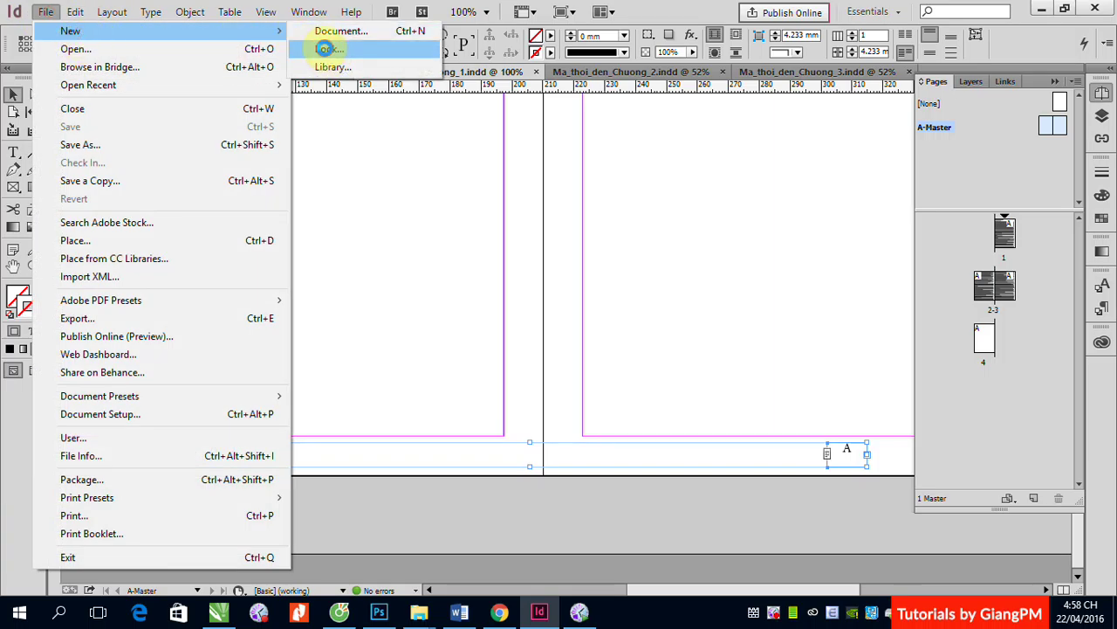
{"action": "left_click", "coordinate": [316, 45]}
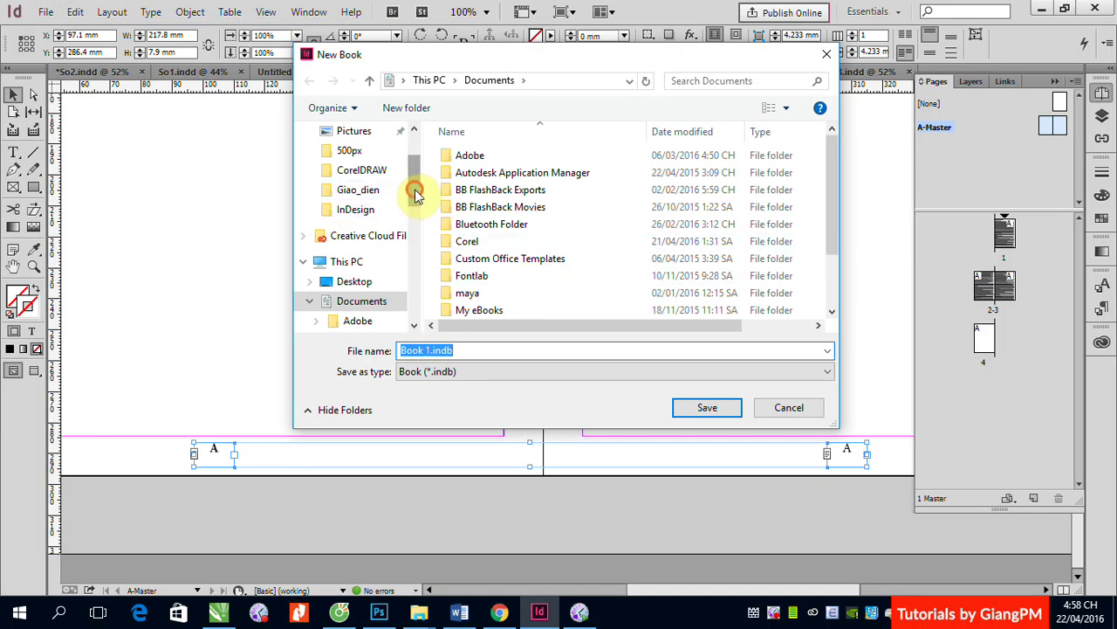
{"action": "left_click_drag", "start_coordinate": [414, 219], "coordinate": [417, 282]}
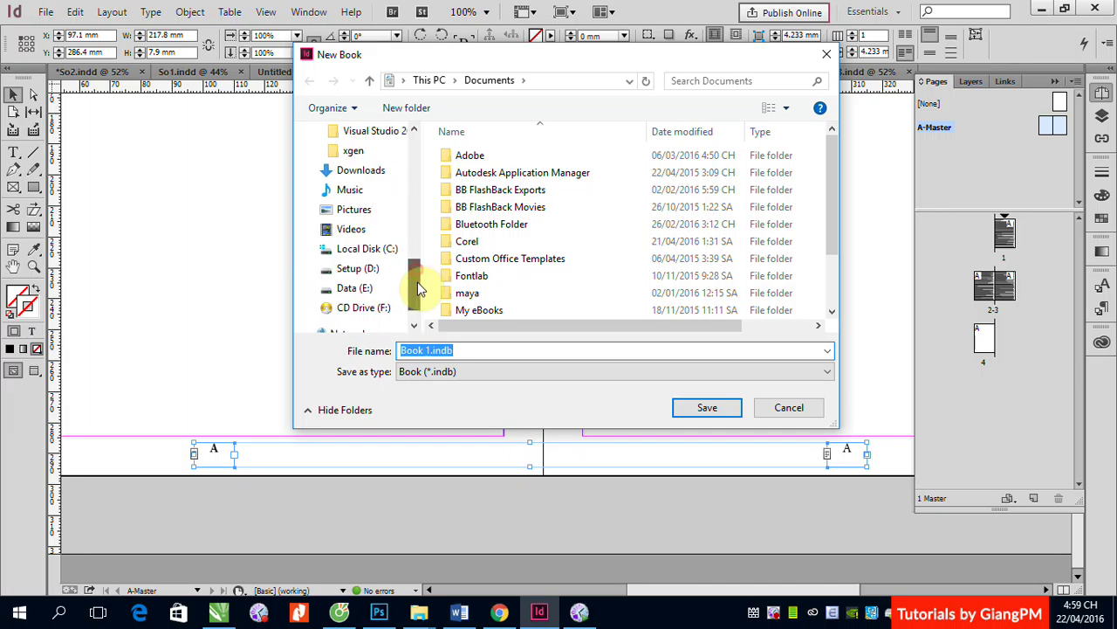
{"action": "left_click", "coordinate": [357, 268]}
{"action": "double_click", "coordinate": [463, 178]}
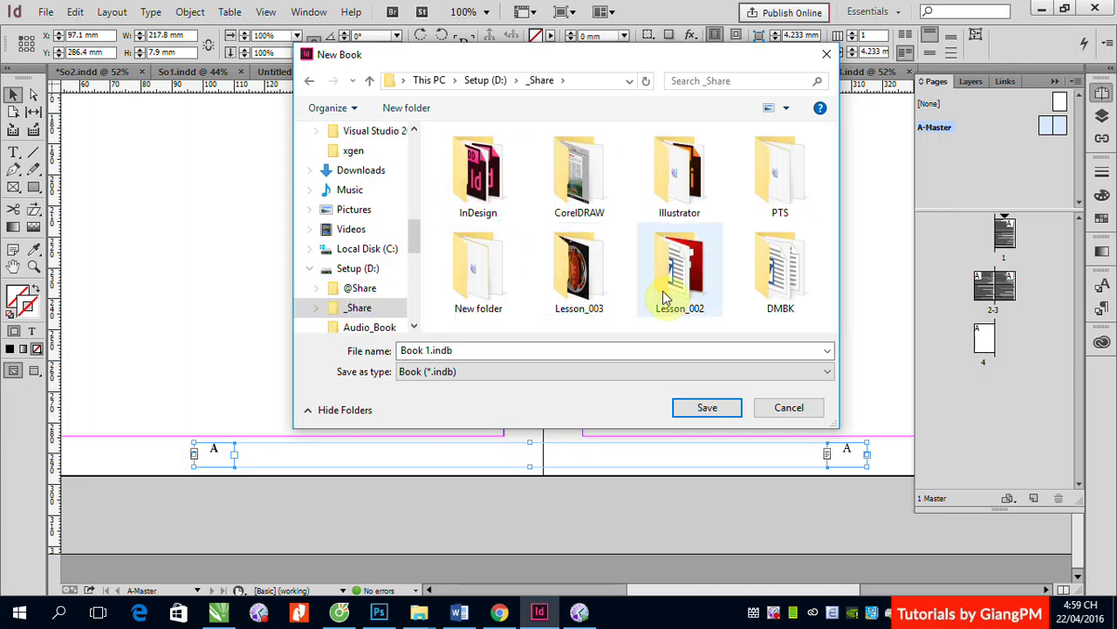
{"action": "double_click", "coordinate": [479, 198]}
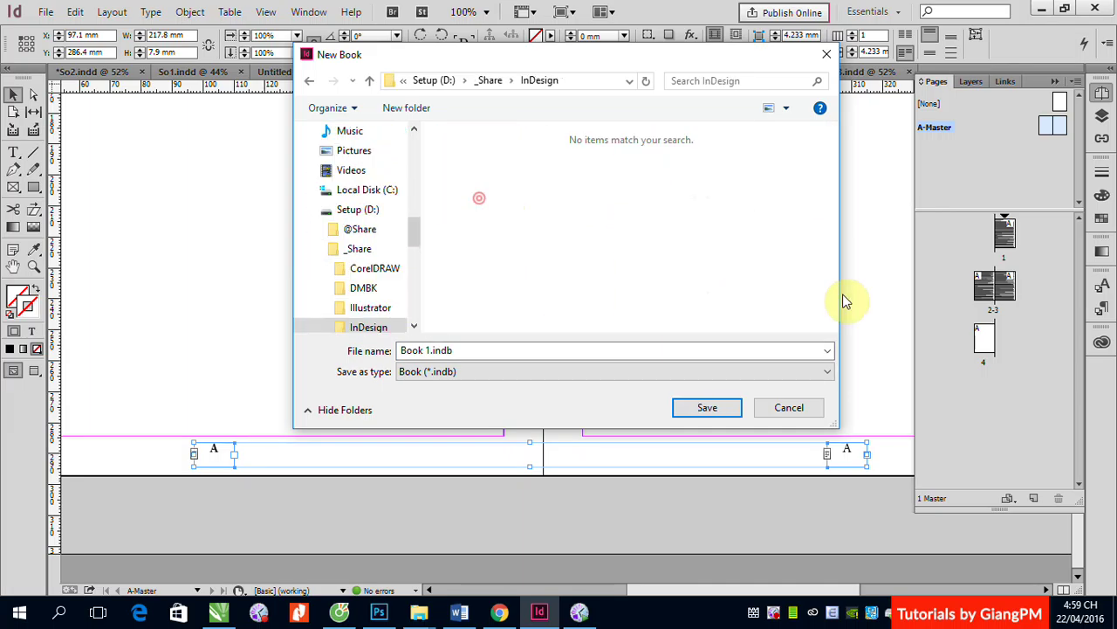
{"action": "left_click", "coordinate": [492, 355]}
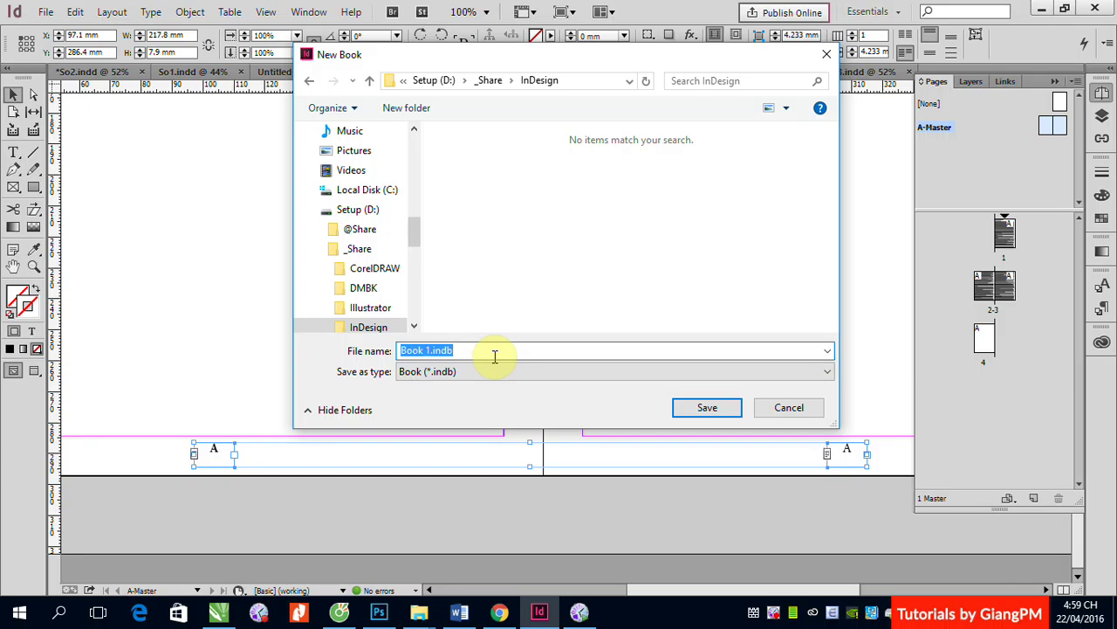
{"action": "type", "text": "Ma"}
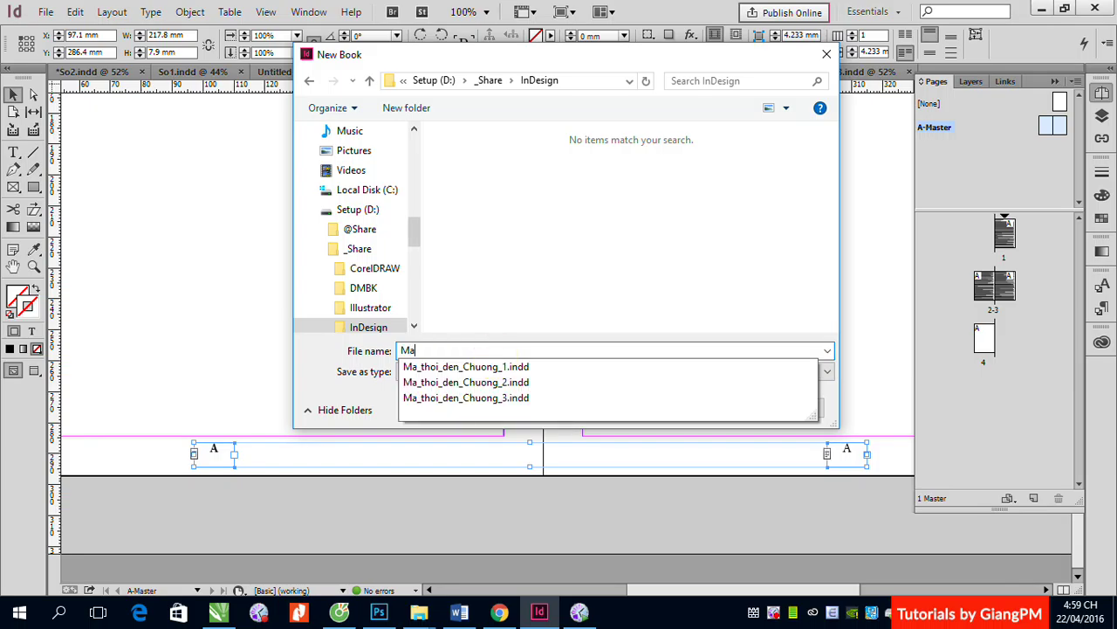
{"action": "type", "text": "_thoi_den"}
{"action": "key", "text": "Return"}
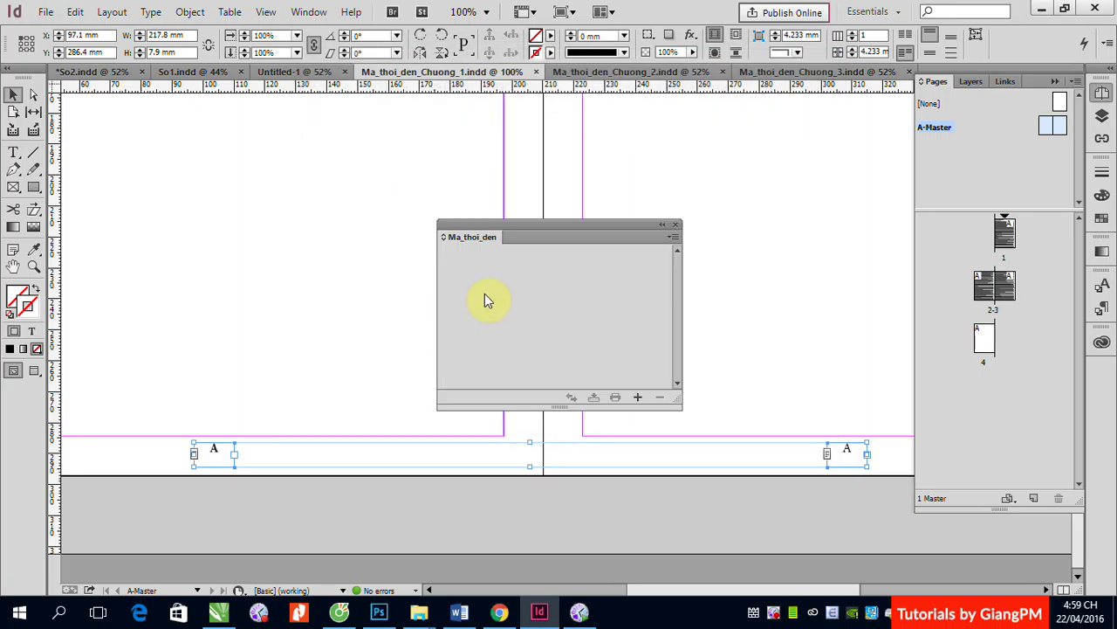
Step: Add Ma_thoi_den_Chuong_1.indd, Ma_thoi_den_Chuong_3.indd and Ma_thoi_den_Chuong_2.indd to the Ma_thoi_den book one at a time, in that order
{"action": "left_click", "coordinate": [638, 396]}
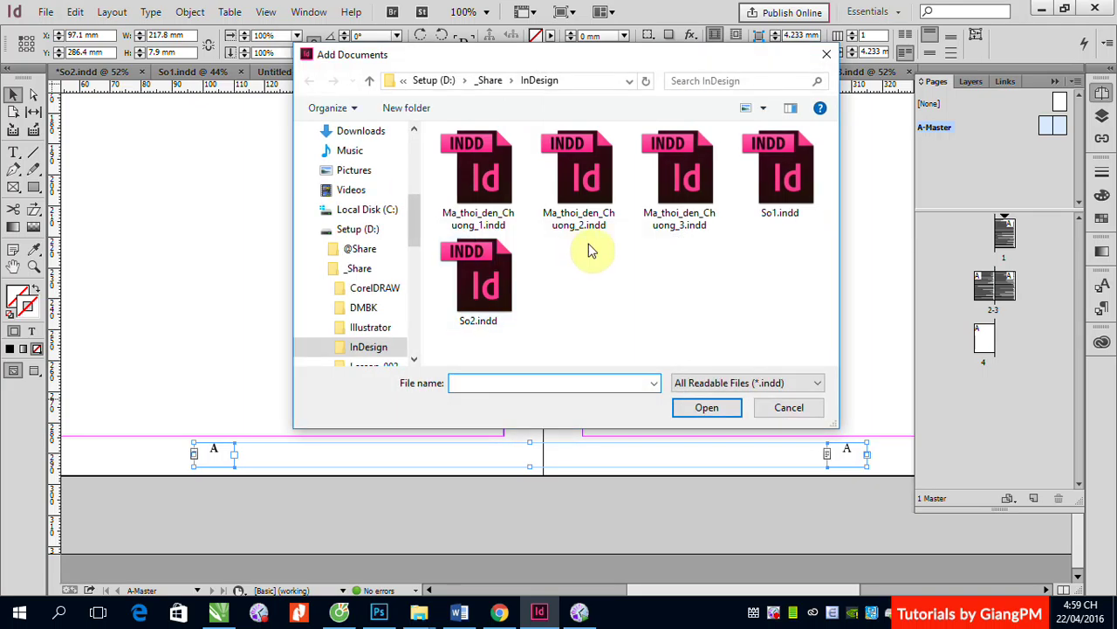
{"action": "left_click", "coordinate": [486, 174]}
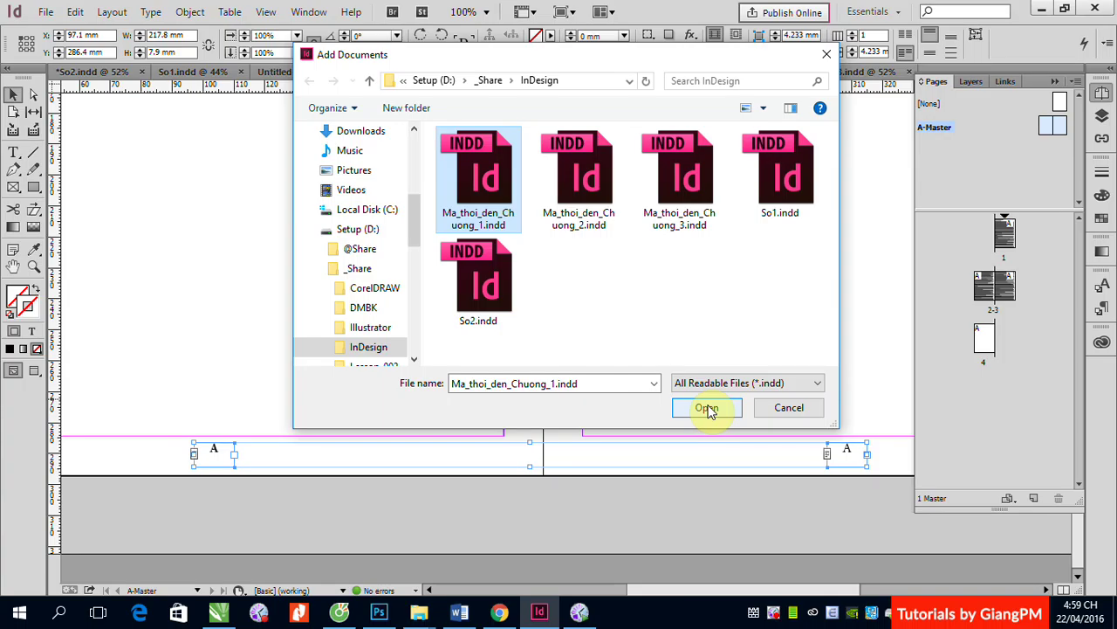
{"action": "left_click", "coordinate": [707, 407]}
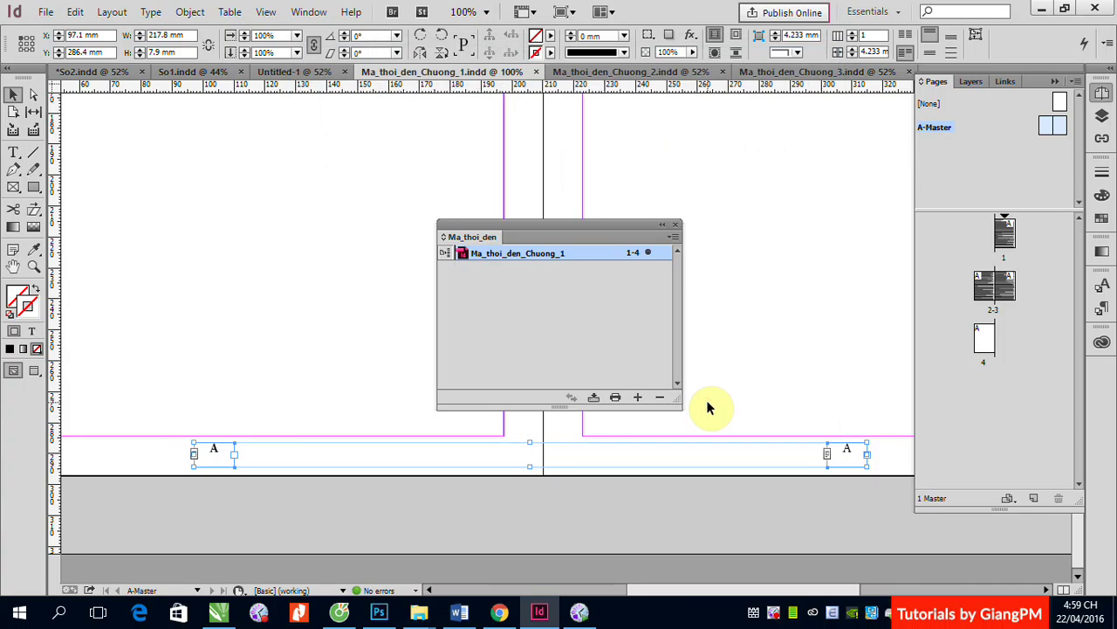
{"action": "left_click", "coordinate": [638, 397]}
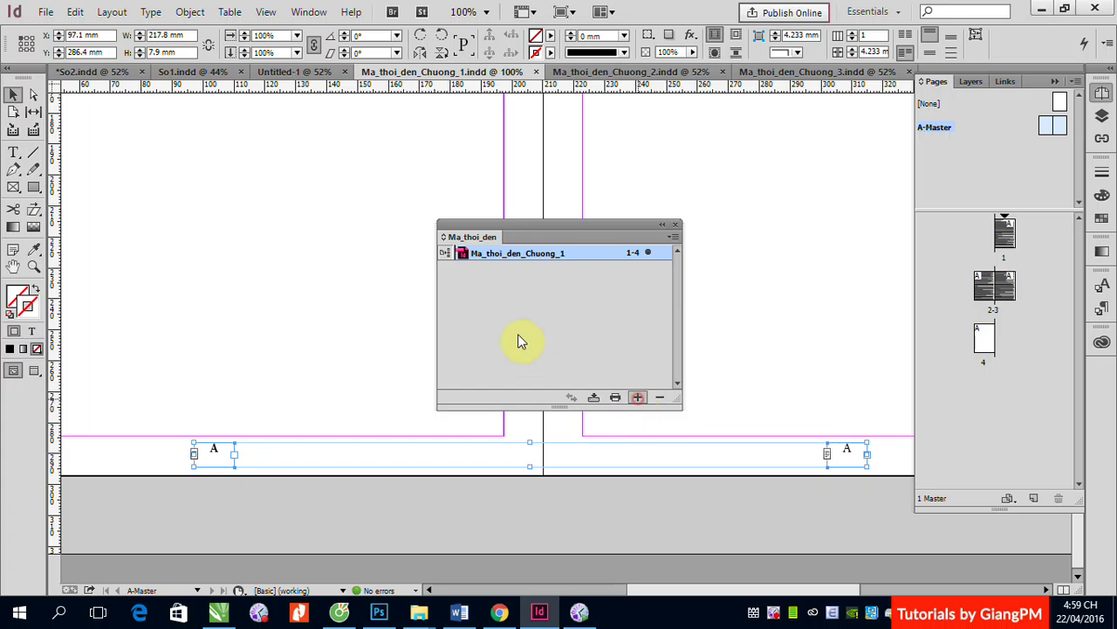
{"action": "left_click", "coordinate": [704, 218]}
{"action": "left_click", "coordinate": [707, 410]}
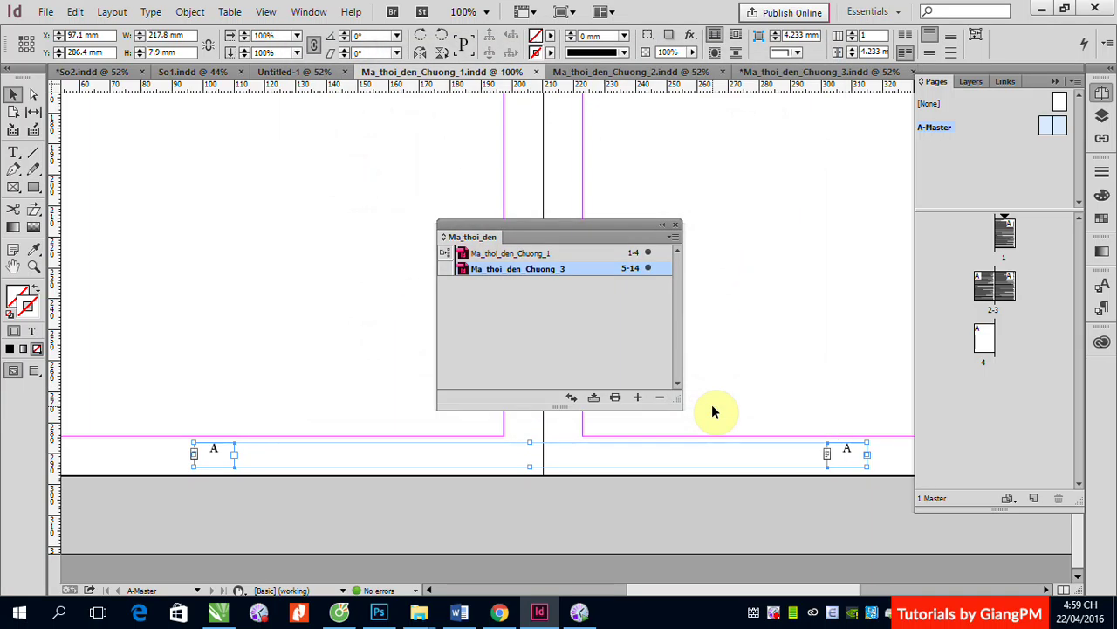
{"action": "left_click", "coordinate": [639, 397]}
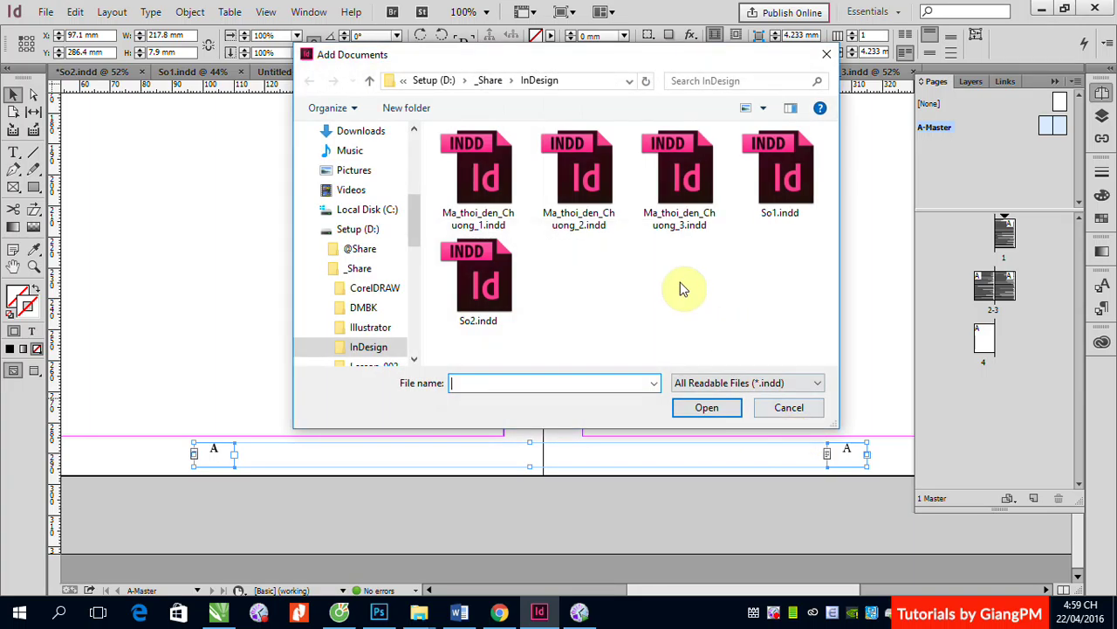
{"action": "left_click", "coordinate": [602, 201]}
{"action": "left_click", "coordinate": [709, 407]}
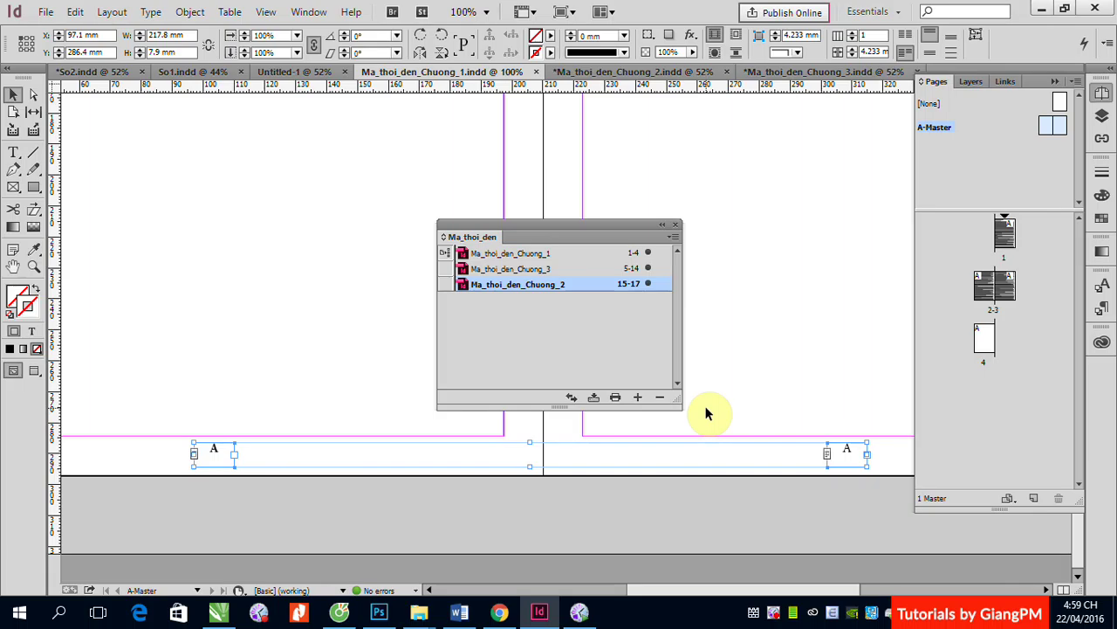
Step: Move Ma_thoi_den_Chuong_3 below Ma_thoi_den_Chuong_2 in the book and open Ma_thoi_den_Chuong_2 from the book
{"action": "left_click", "coordinate": [536, 272]}
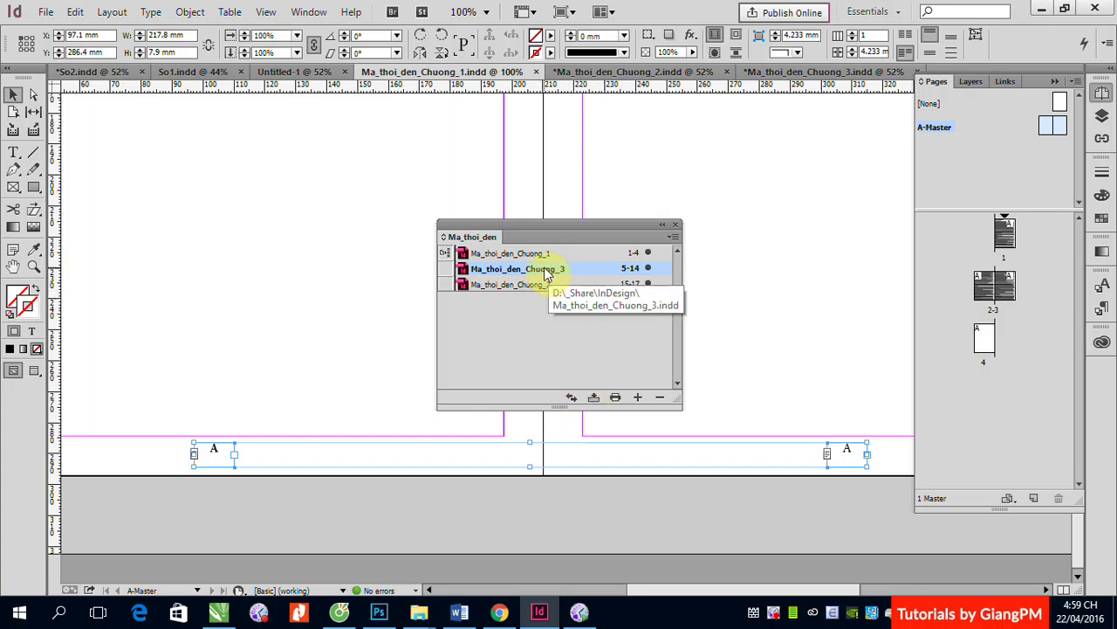
{"action": "left_click_drag", "start_coordinate": [547, 274], "coordinate": [542, 310]}
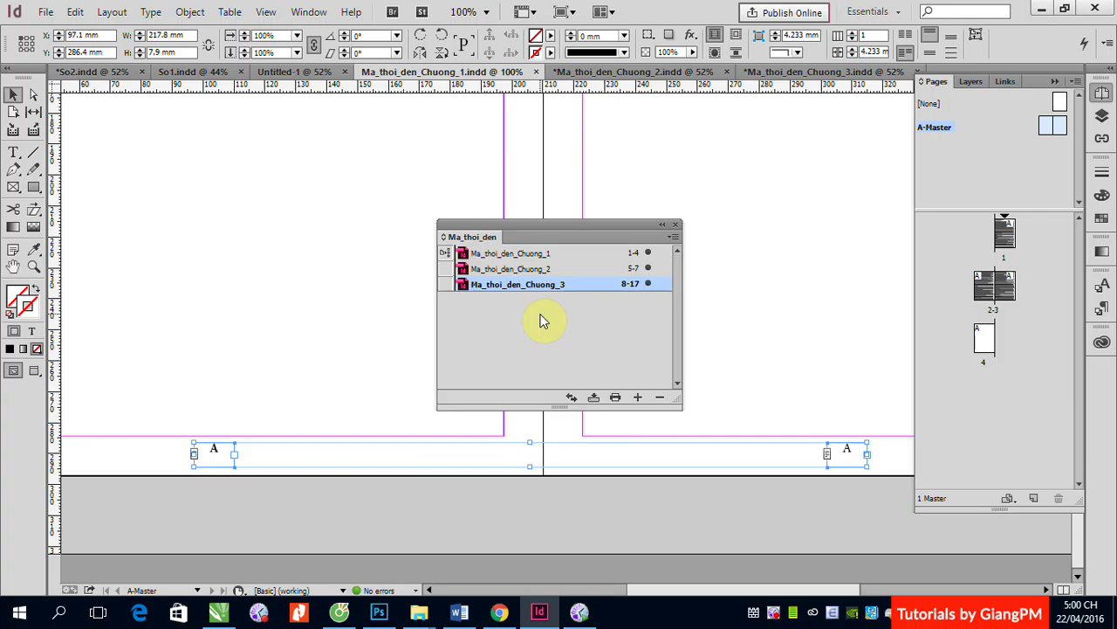
{"action": "double_click", "coordinate": [521, 268]}
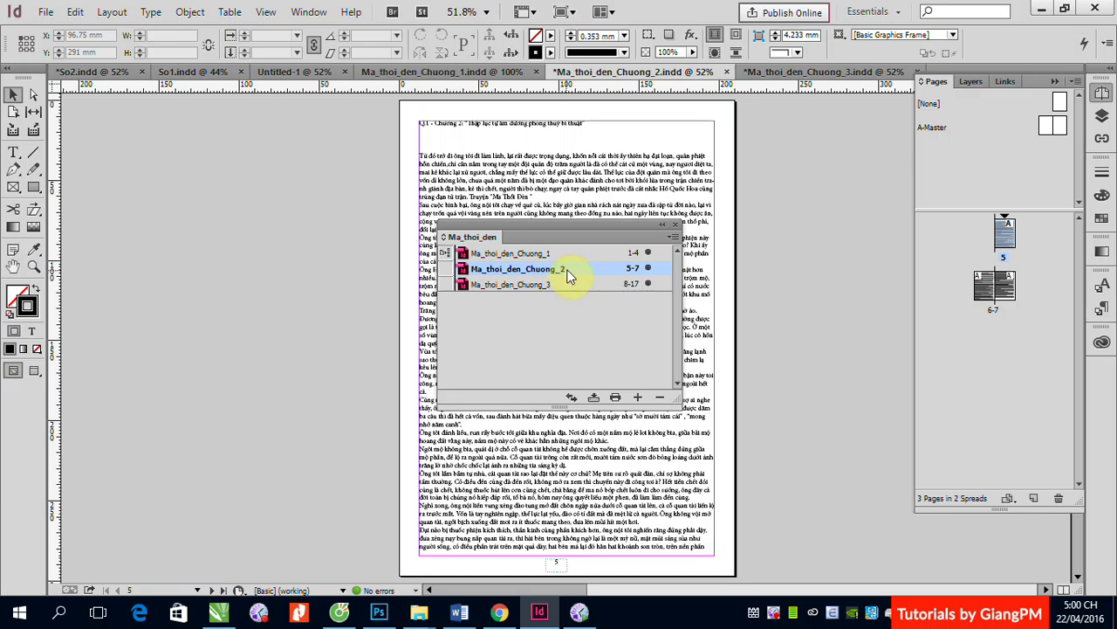
Step: Move Ma_thoi_den_Chuong_2 below Ma_thoi_den_Chuong_3 in the book and switch between both chapters to check their page numbering, ending on Ma_thoi_den_Chuong_3
{"action": "left_click_drag", "start_coordinate": [571, 272], "coordinate": [568, 294]}
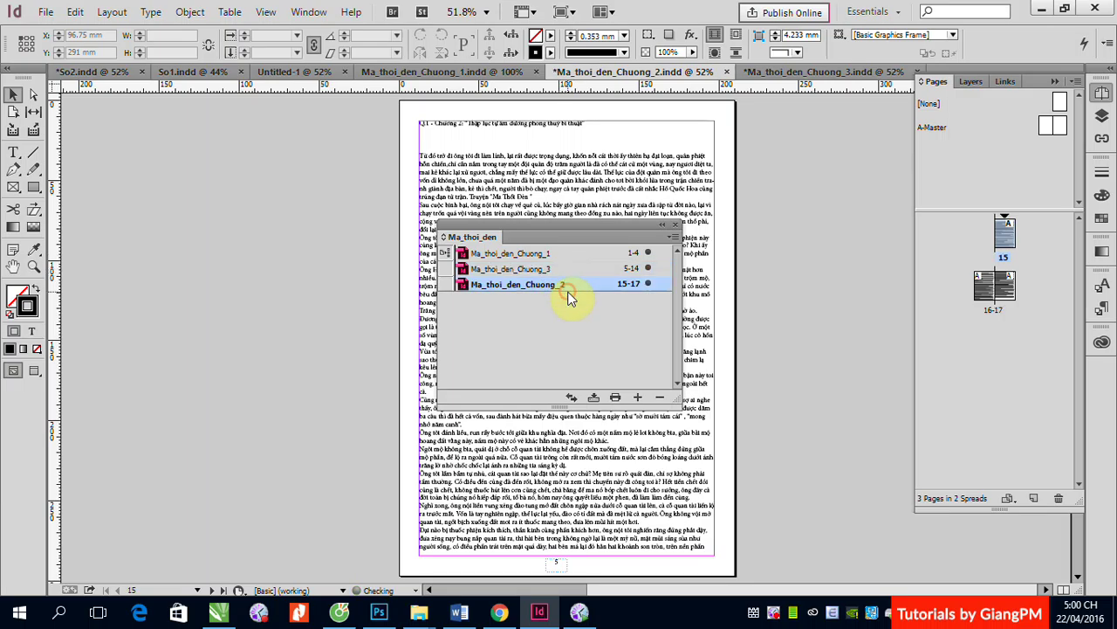
{"action": "left_click", "coordinate": [598, 347]}
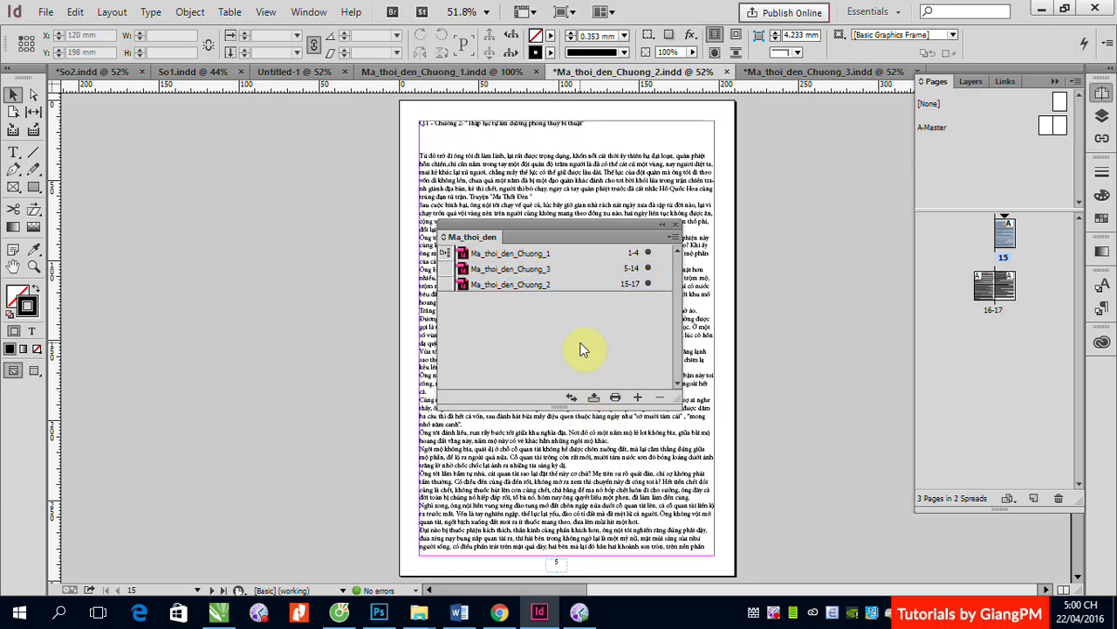
{"action": "left_click", "coordinate": [529, 291]}
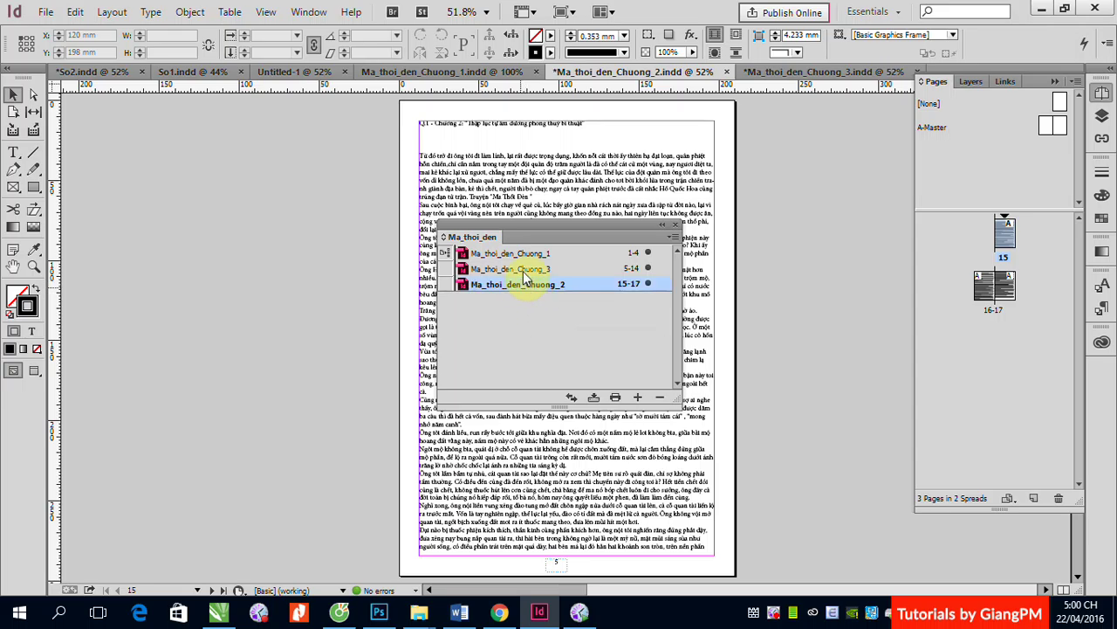
{"action": "double_click", "coordinate": [524, 269]}
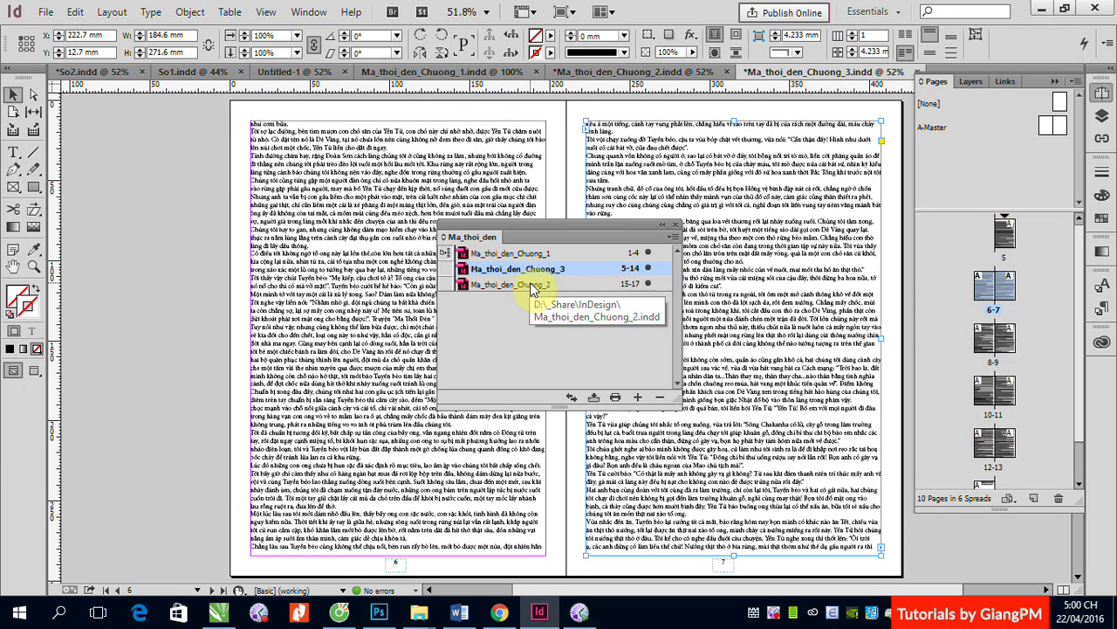
{"action": "double_click", "coordinate": [532, 285]}
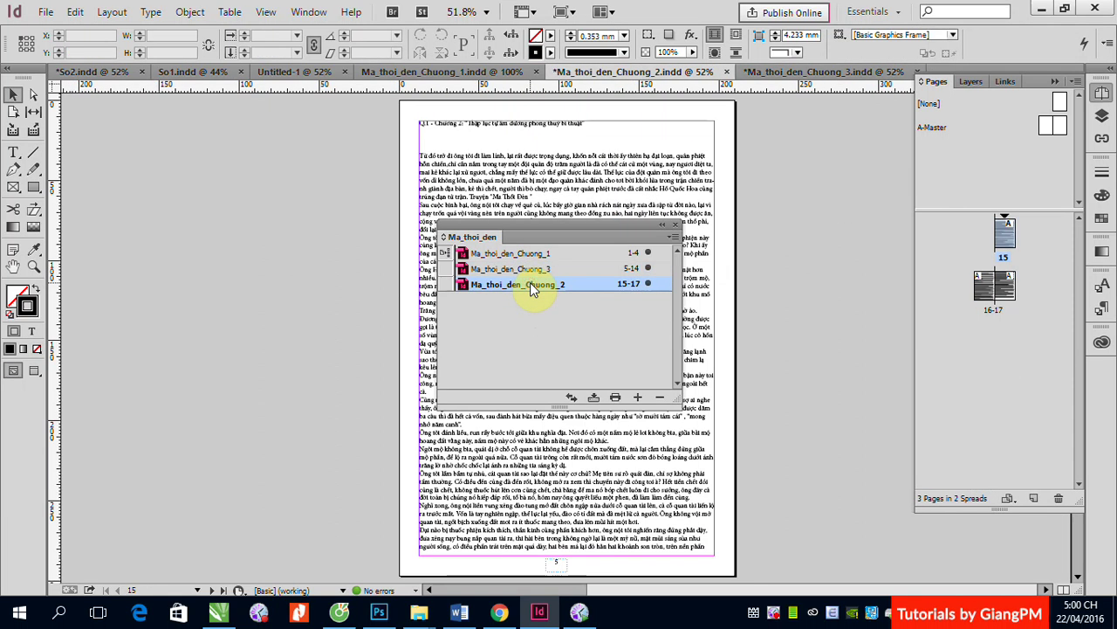
{"action": "double_click", "coordinate": [548, 272]}
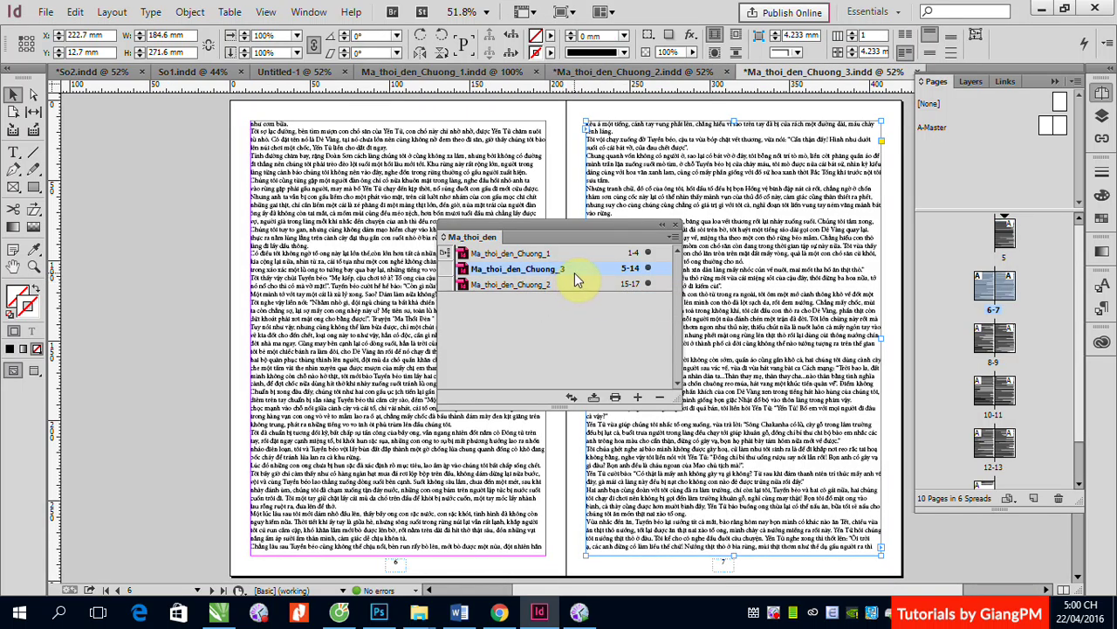
Step: Update the page and section numbers of the Ma_thoi_den book with Ma_thoi_den_Chuong_3 selected
{"action": "left_click", "coordinate": [577, 288]}
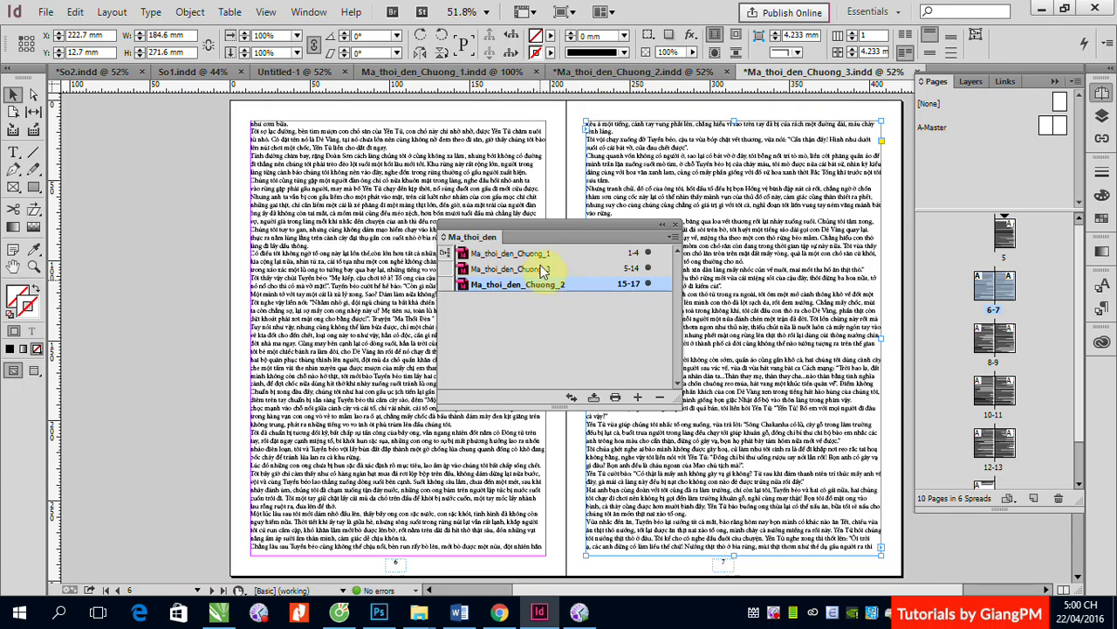
{"action": "left_click", "coordinate": [540, 270]}
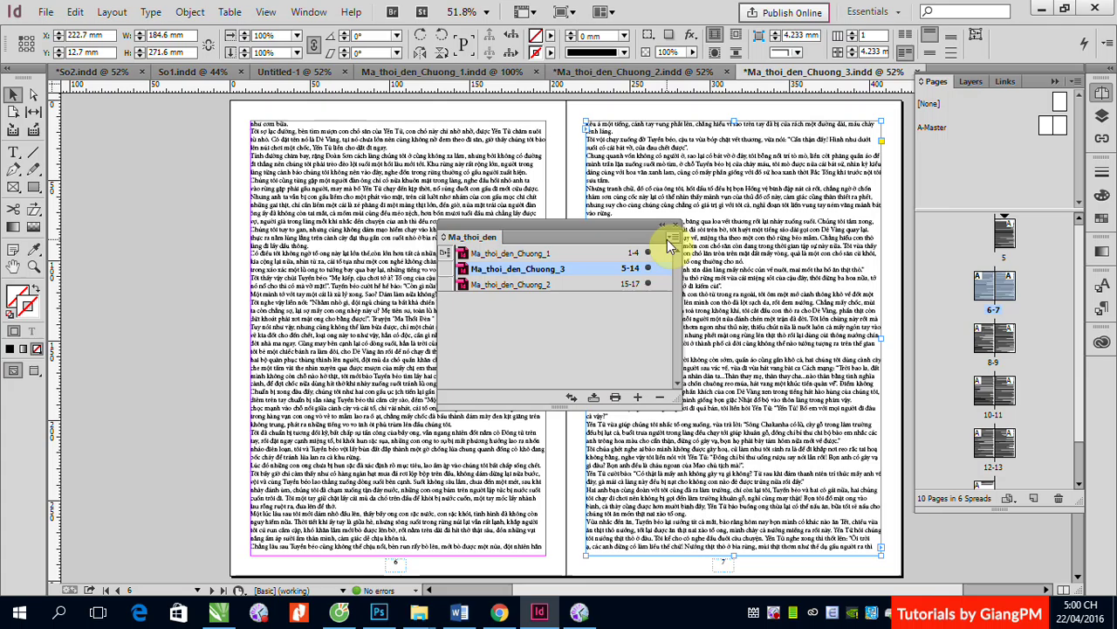
{"action": "left_click", "coordinate": [671, 243]}
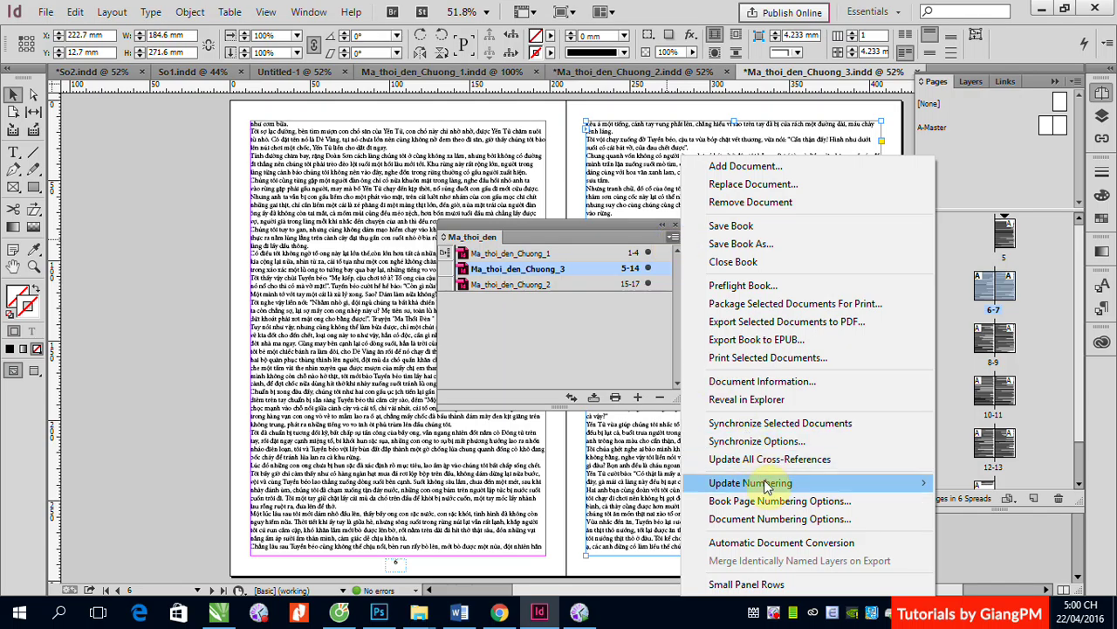
{"action": "mouse_move", "coordinate": [765, 486]}
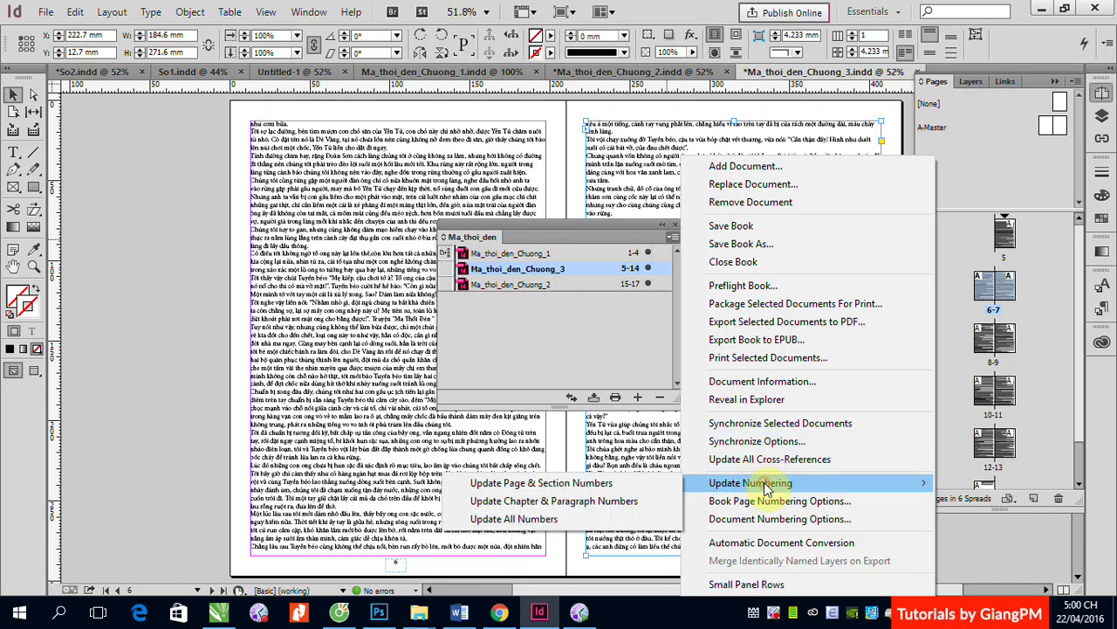
{"action": "left_click", "coordinate": [635, 488]}
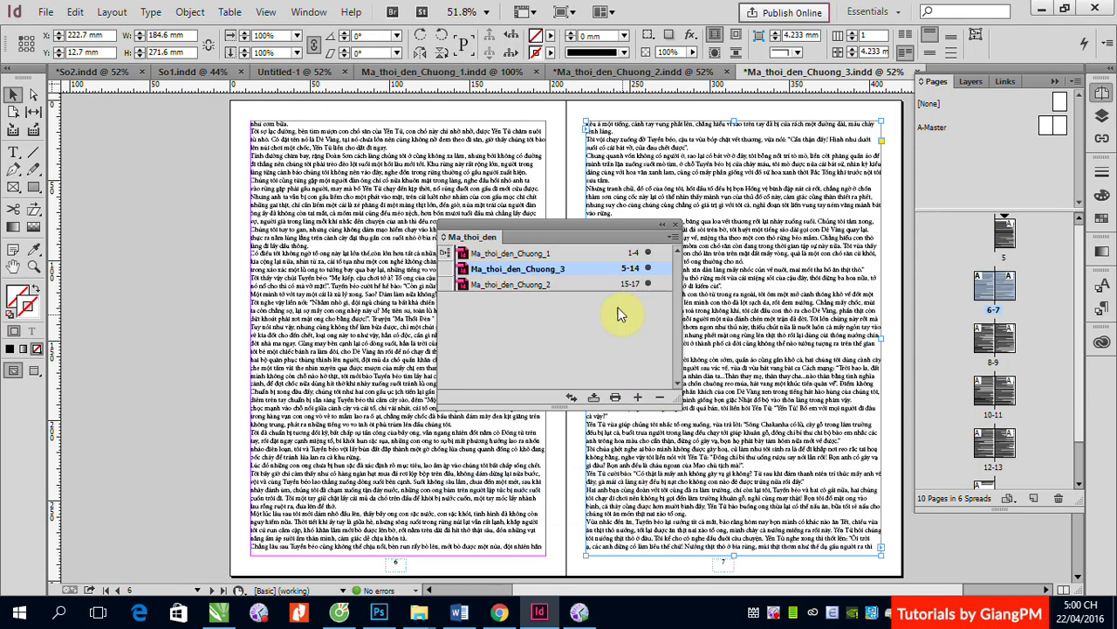